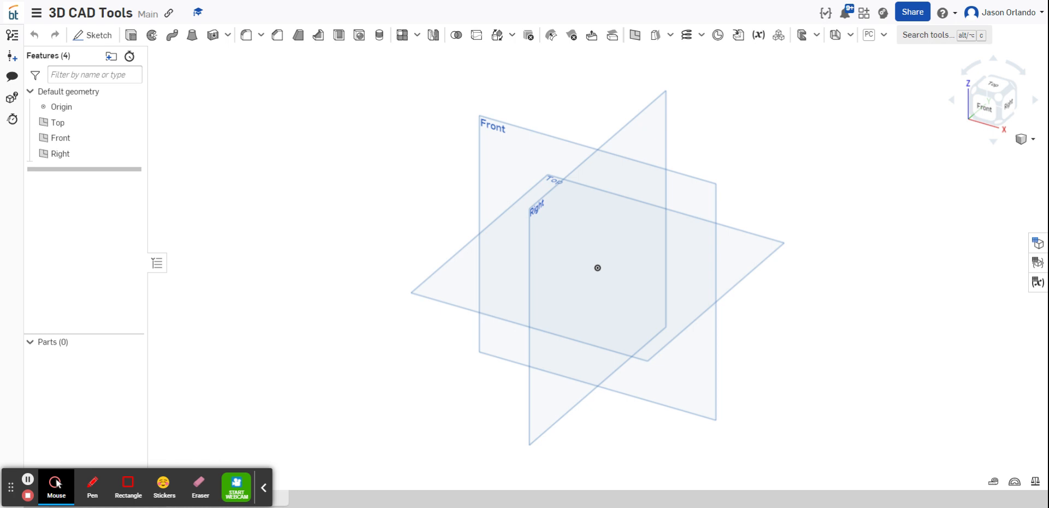
left_click(635, 35)
left_click(235, 103)
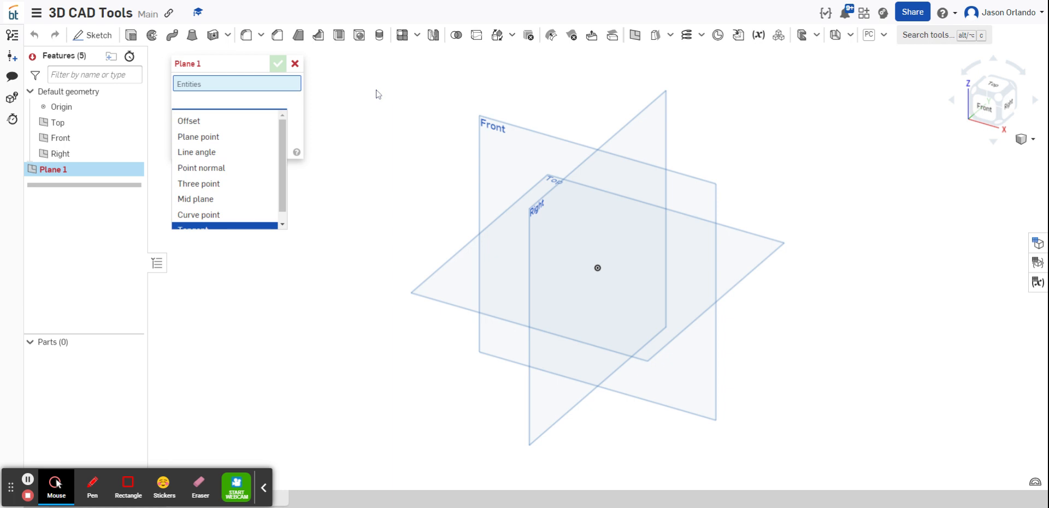
left_click(295, 64)
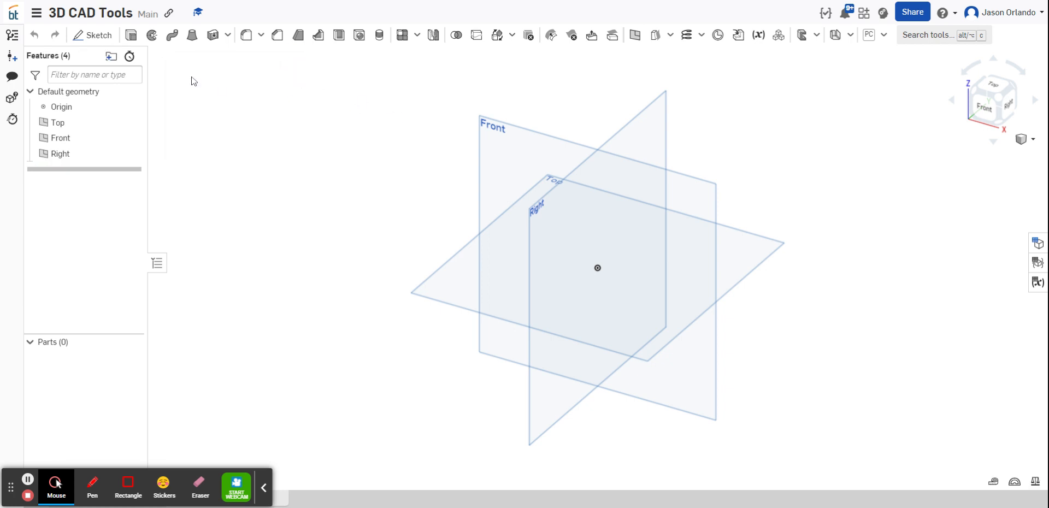
- Start a sketch on the Top plane and draw a 4 in by 2 in corner rectangle starting at the origin
left_click(106, 36)
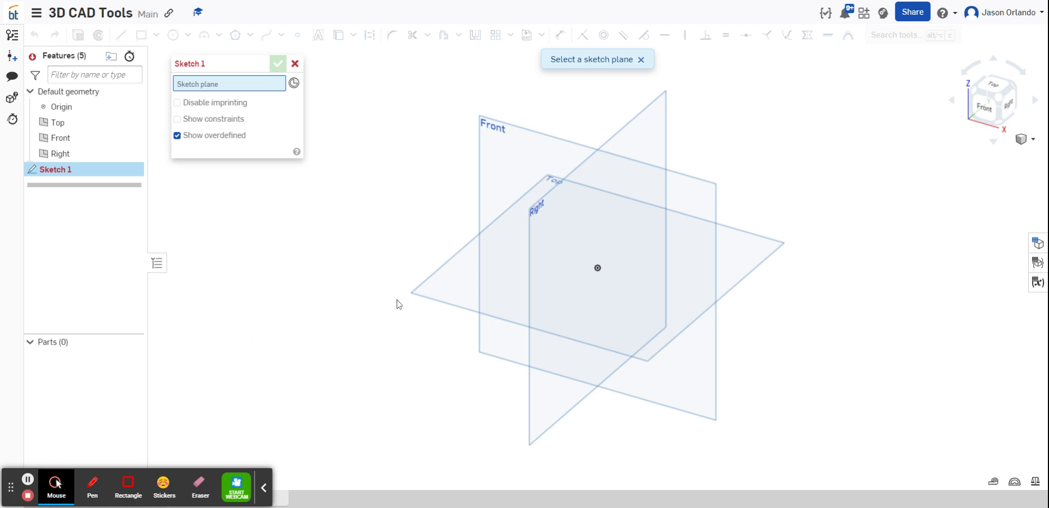
left_click(432, 282)
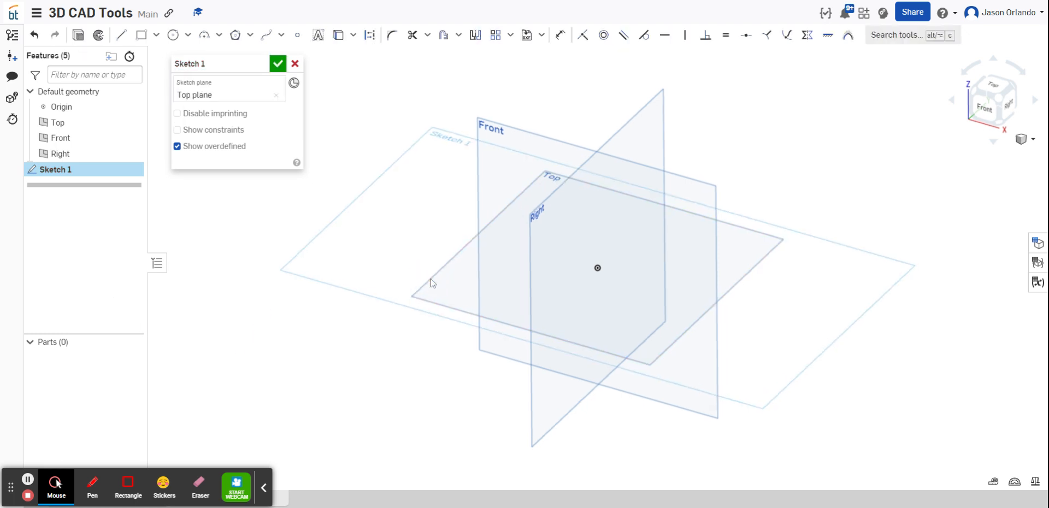
left_click(142, 35)
left_click(597, 268)
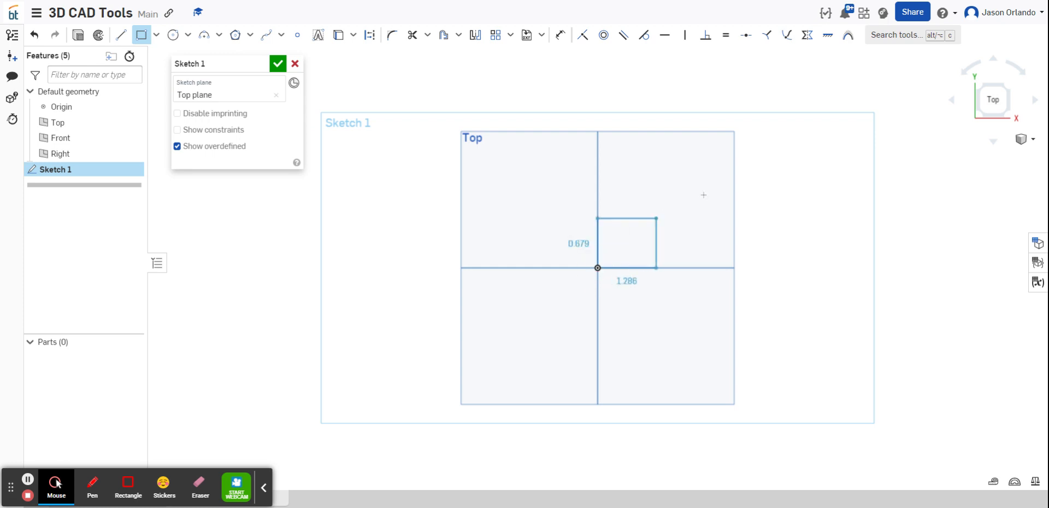
left_click(755, 195)
type("4")
key("Tab")
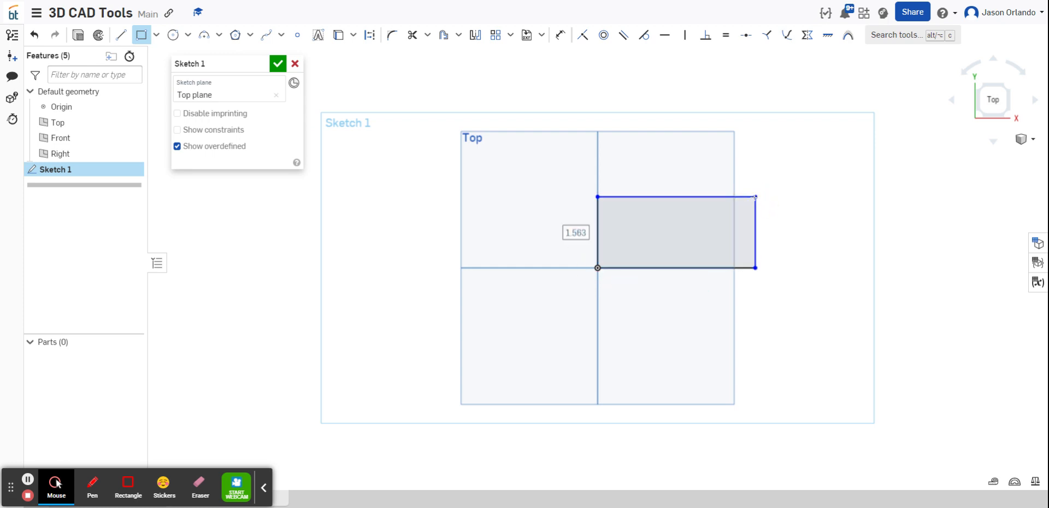
type("2")
key("Return")
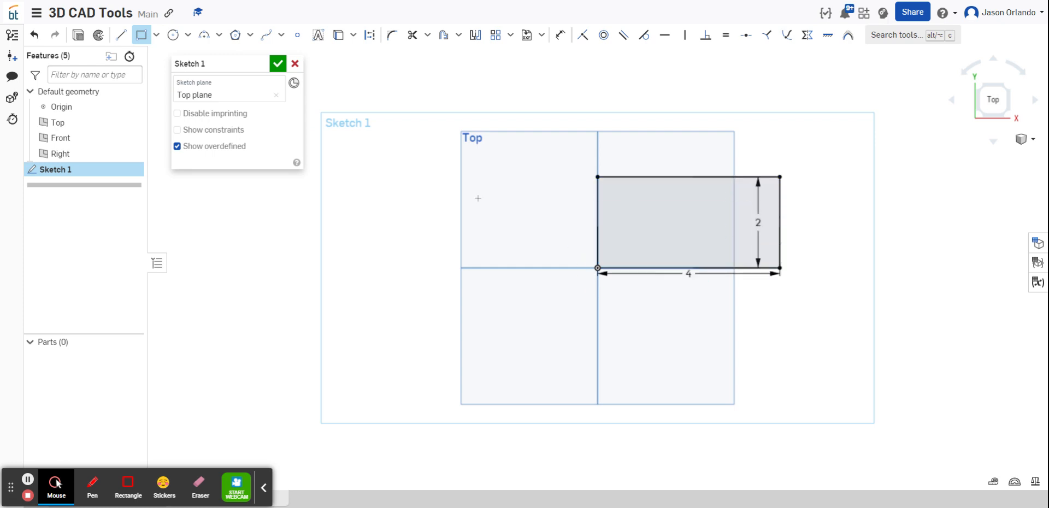
- Sketch a separate circle about 1.71 in in diameter beside the rectangle, on the negative X side of the origin, and finish the sketch
left_click(173, 35)
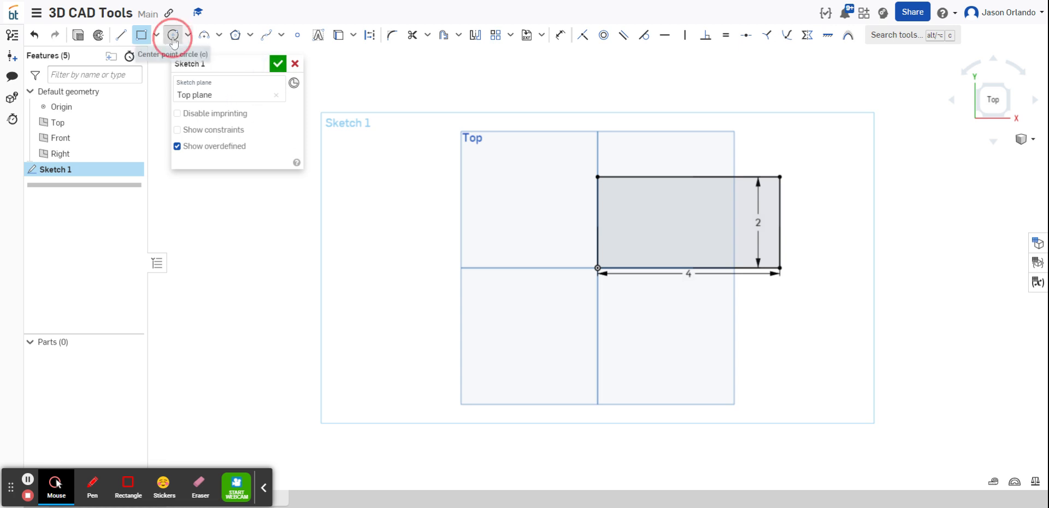
left_click(413, 247)
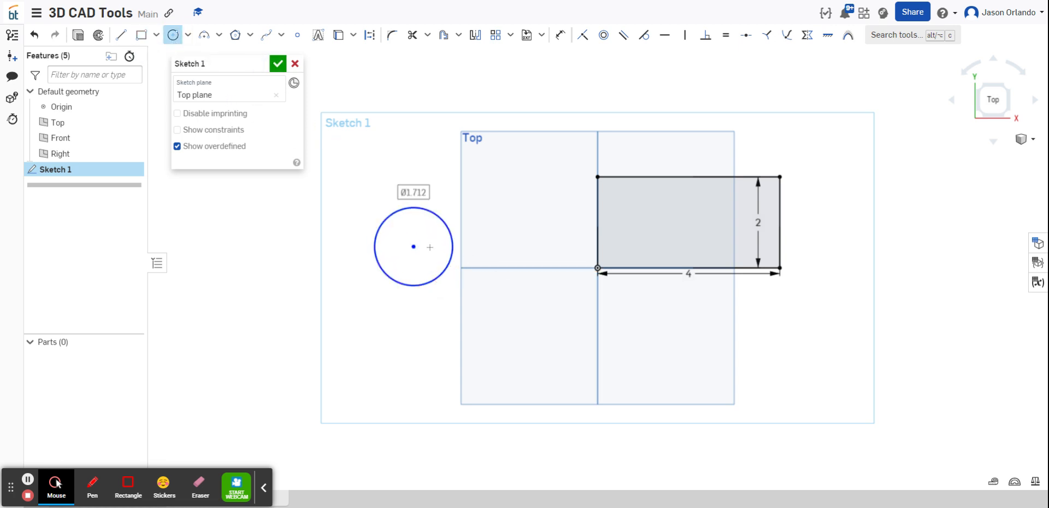
left_click(430, 247)
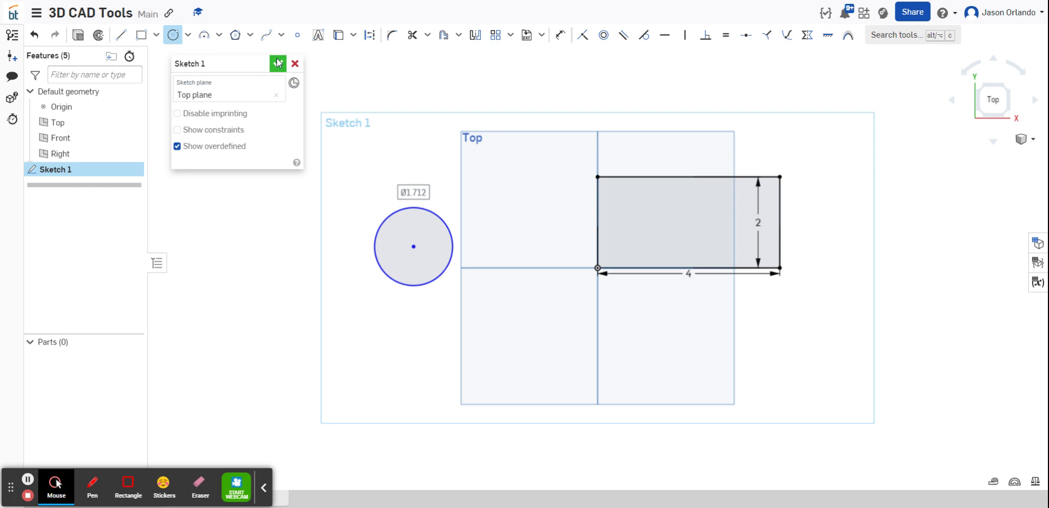
left_click(277, 62)
- Extrude the circle and the rectangle as new solids with a blind depth of 1 in
scroll(421, 160, "down", 5)
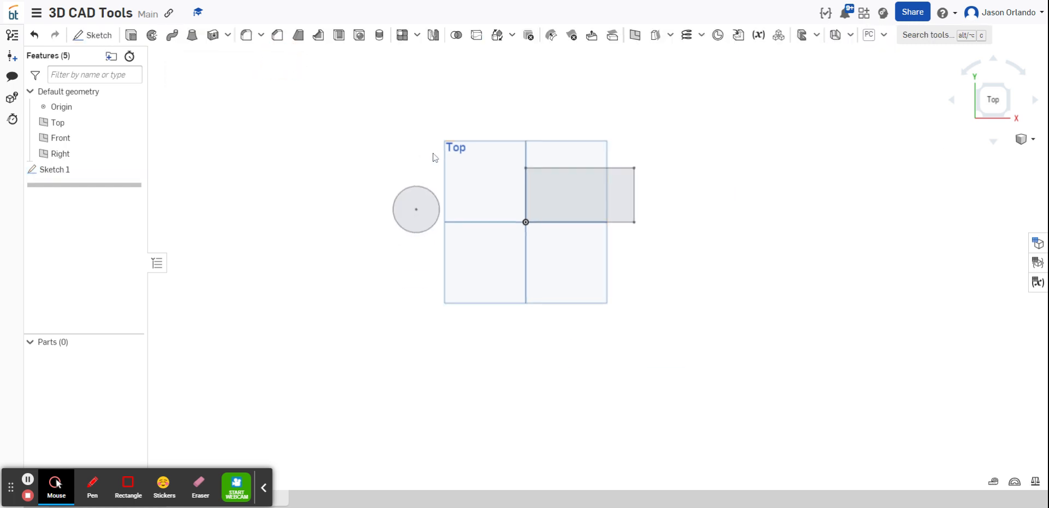
right_click_drag(434, 158, 418, 70)
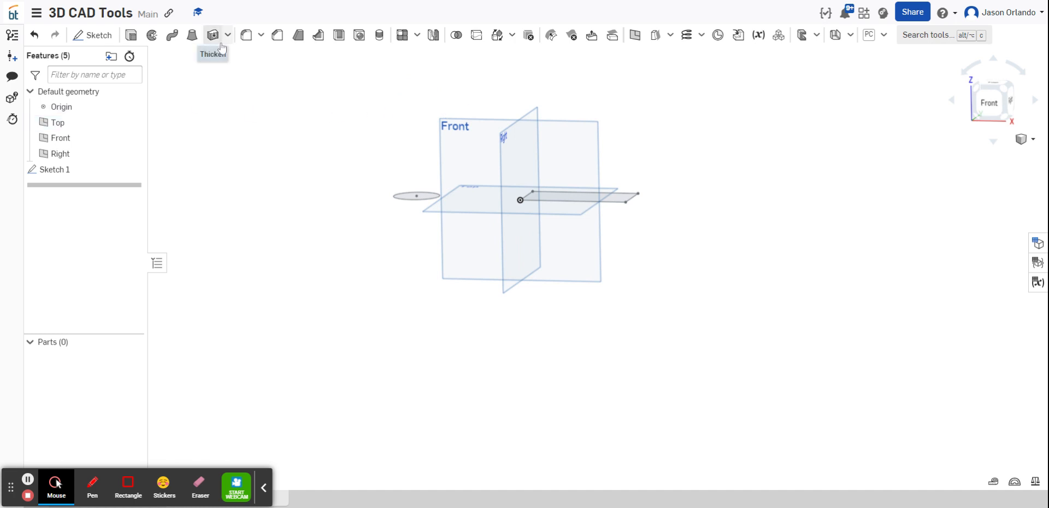
scroll(488, 199, "up", 2)
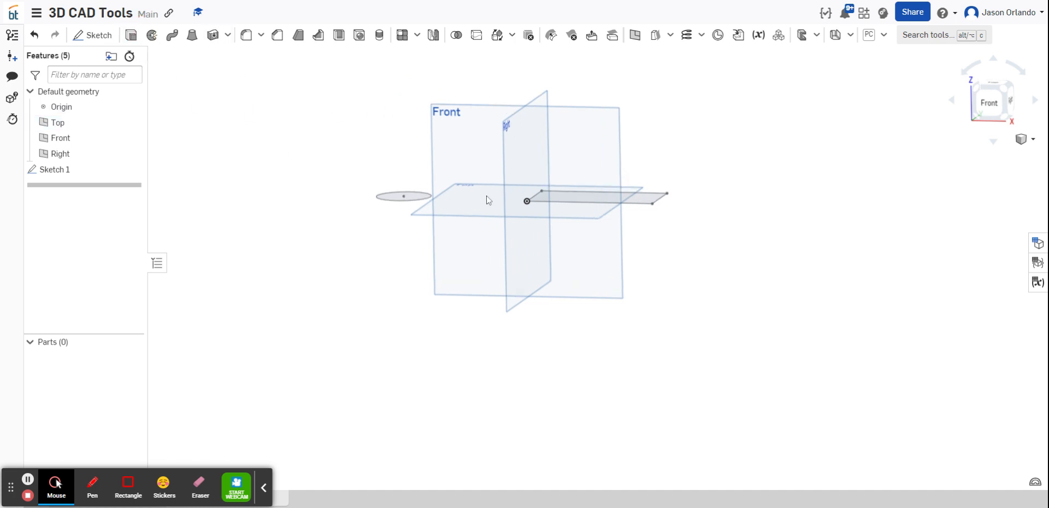
scroll(488, 200, "up", 1)
left_click(391, 196)
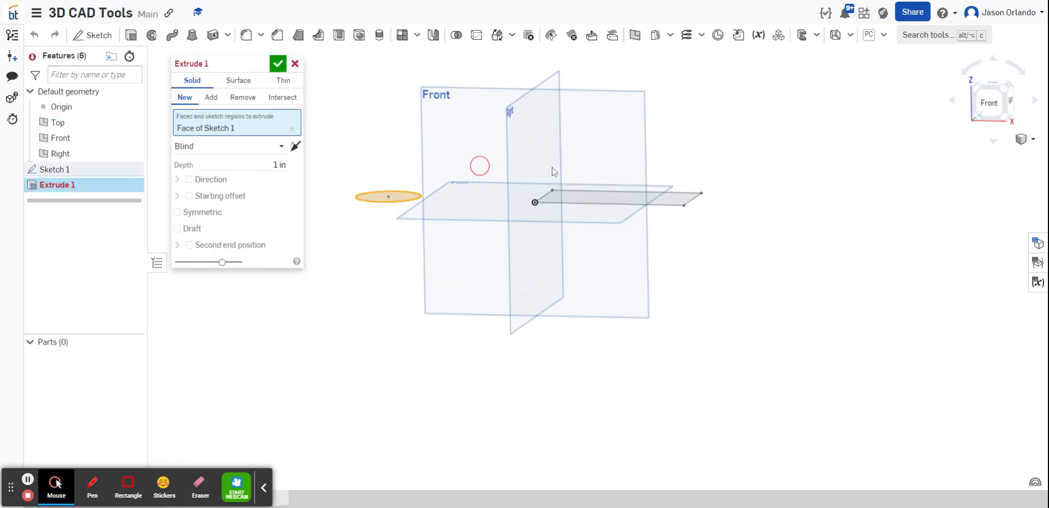
left_click(648, 201)
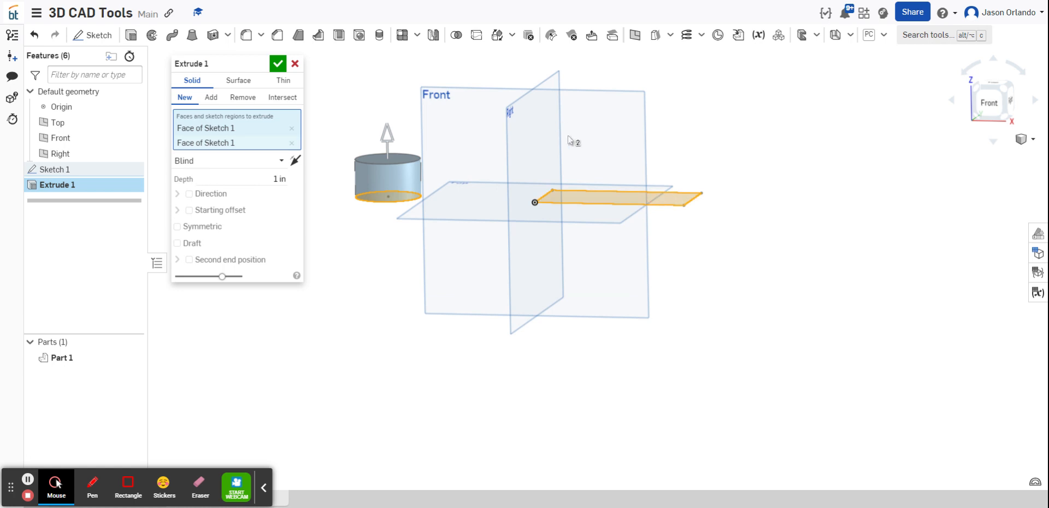
left_click(279, 65)
- Examine the extruded box and cylinder from an angled view, including the box's corners and faces
scroll(727, 189, "down", 2)
middle_click_drag(748, 181, 796, 240)
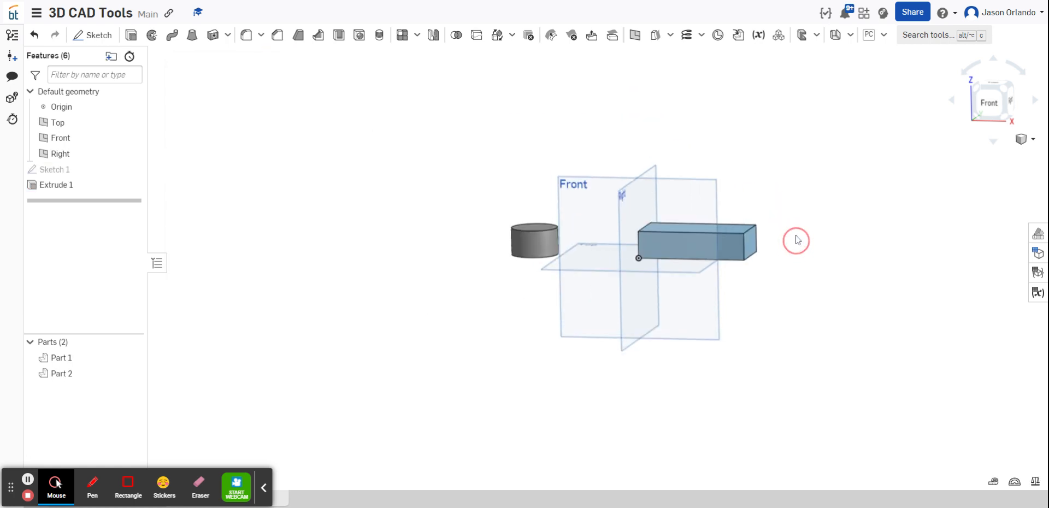
right_click_drag(796, 240, 654, 213)
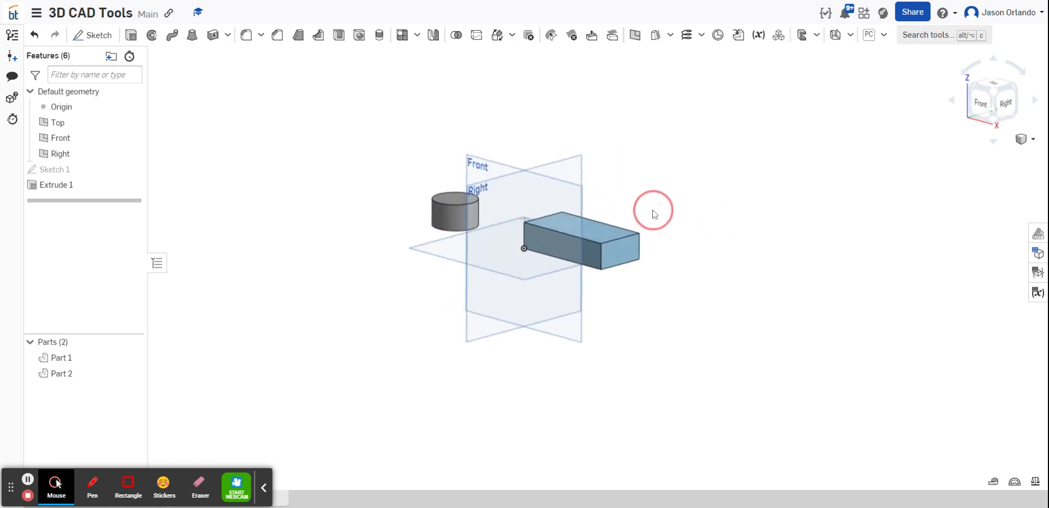
scroll(654, 213, "up", 1)
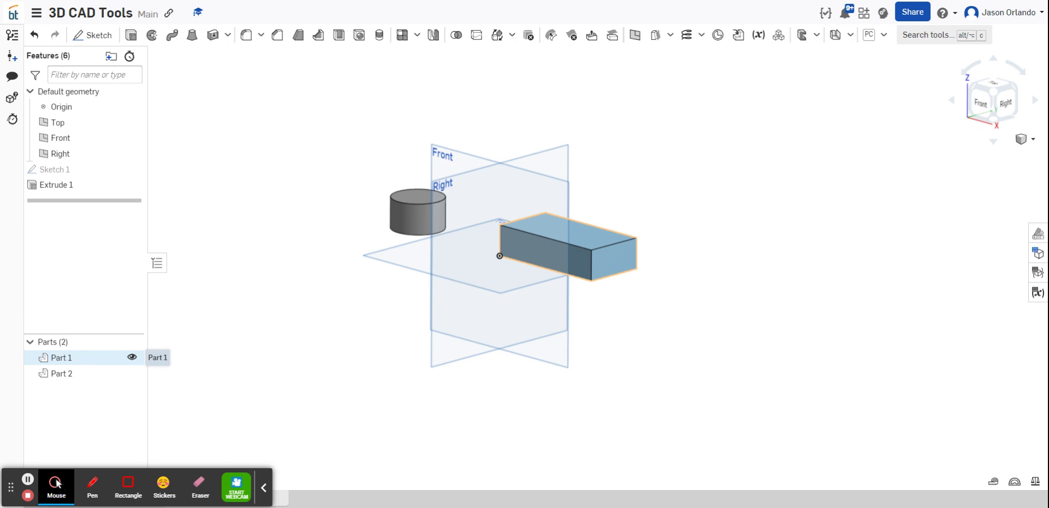
scroll(643, 243, "up", 5)
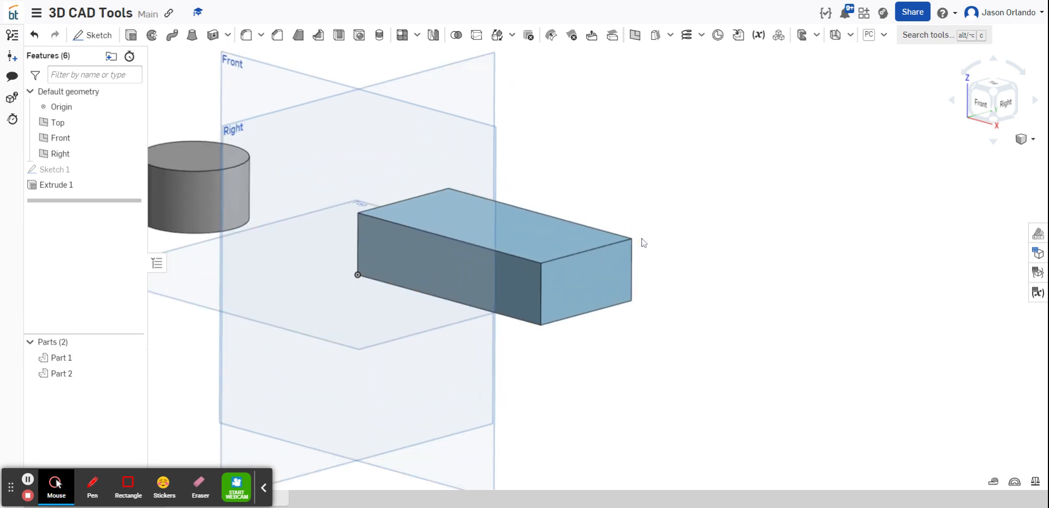
scroll(643, 243, "up", 3)
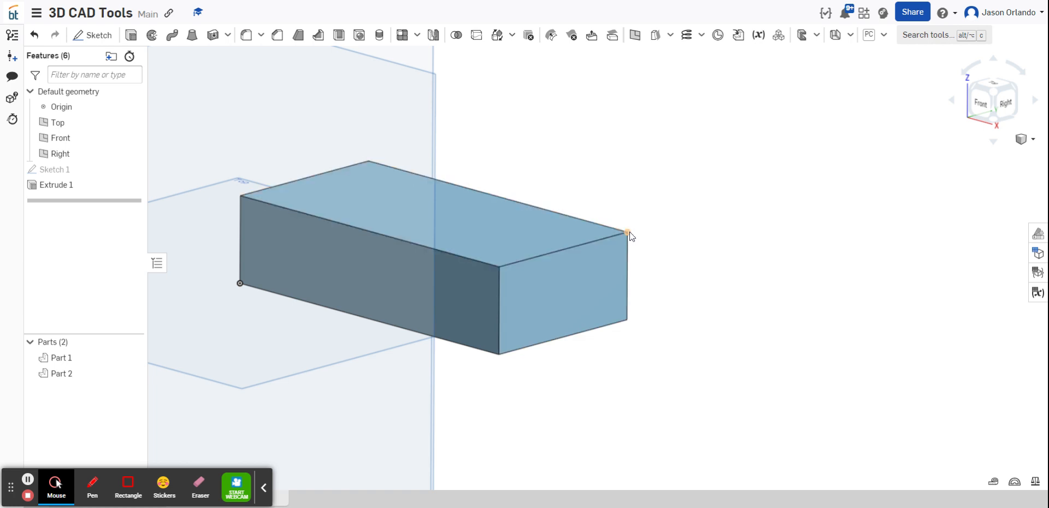
scroll(630, 236, "down", 5)
scroll(370, 214, "up", 3)
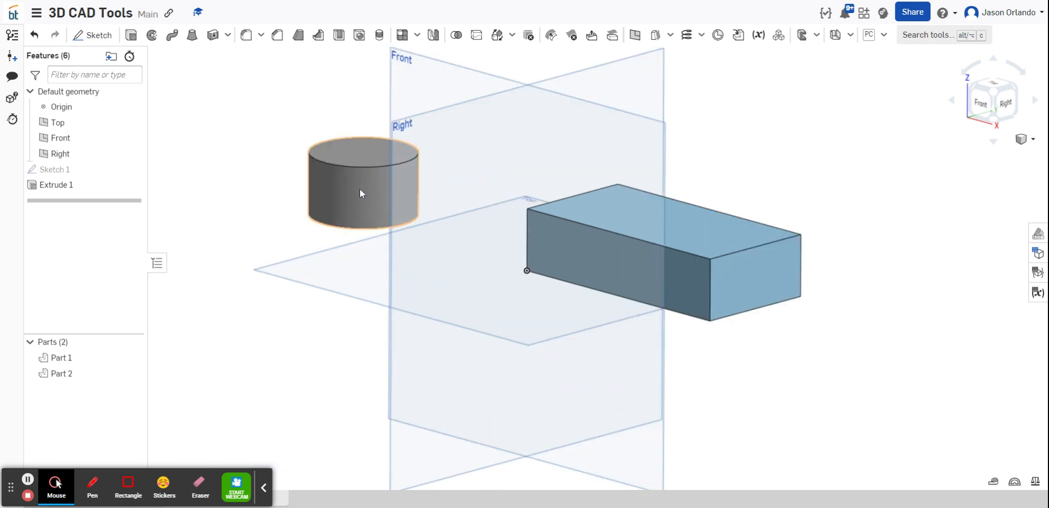
scroll(352, 195, "down", 3)
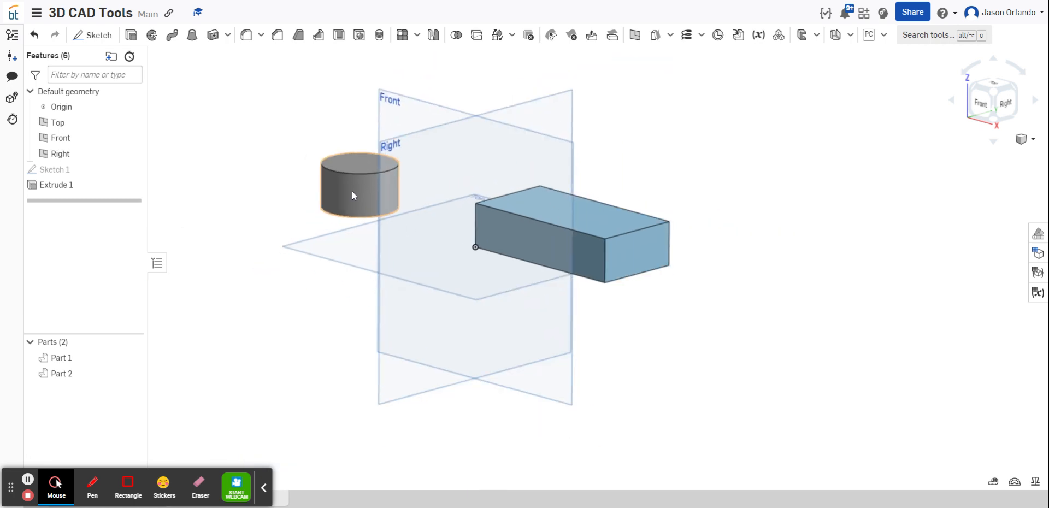
middle_click_drag(628, 188, 642, 231)
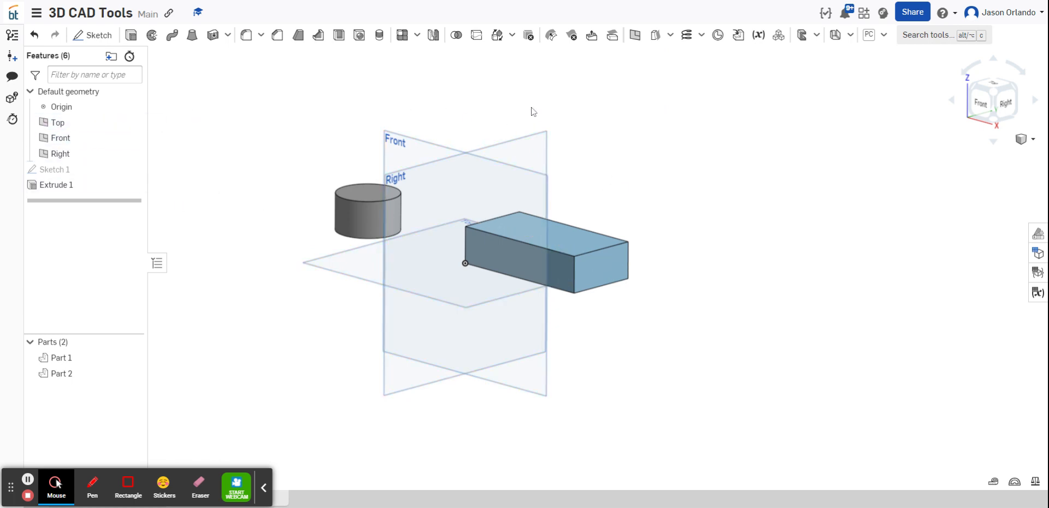
- Create an Offset plane from the box's end face facing positive X, about 2.74 in outward
left_click(635, 36)
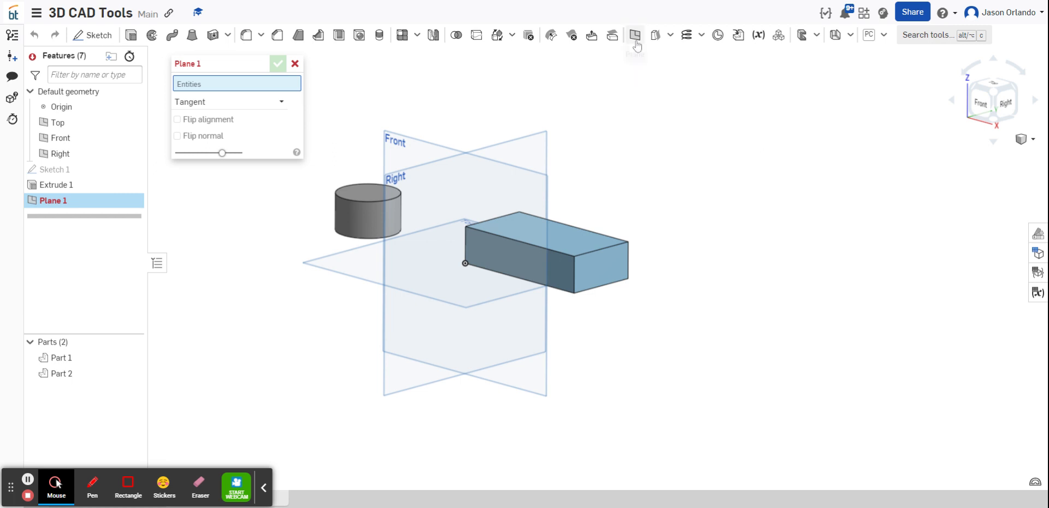
left_click(262, 102)
left_click(192, 127)
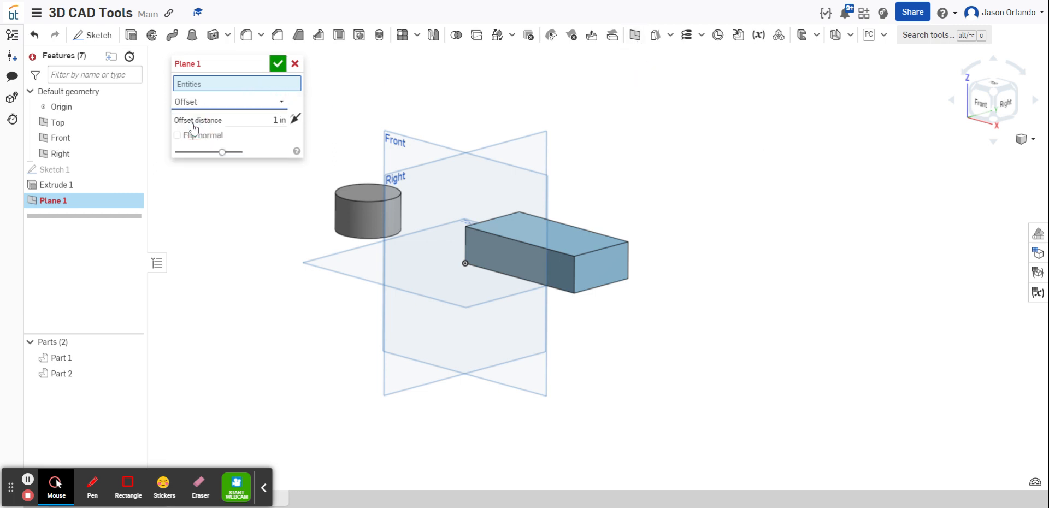
scroll(475, 102, "up", 3)
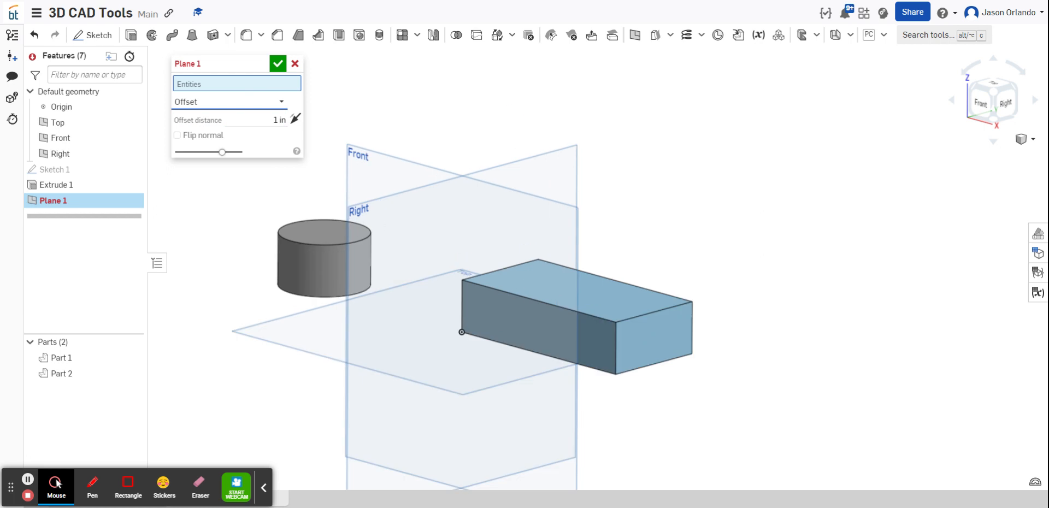
scroll(614, 122, "down", 2)
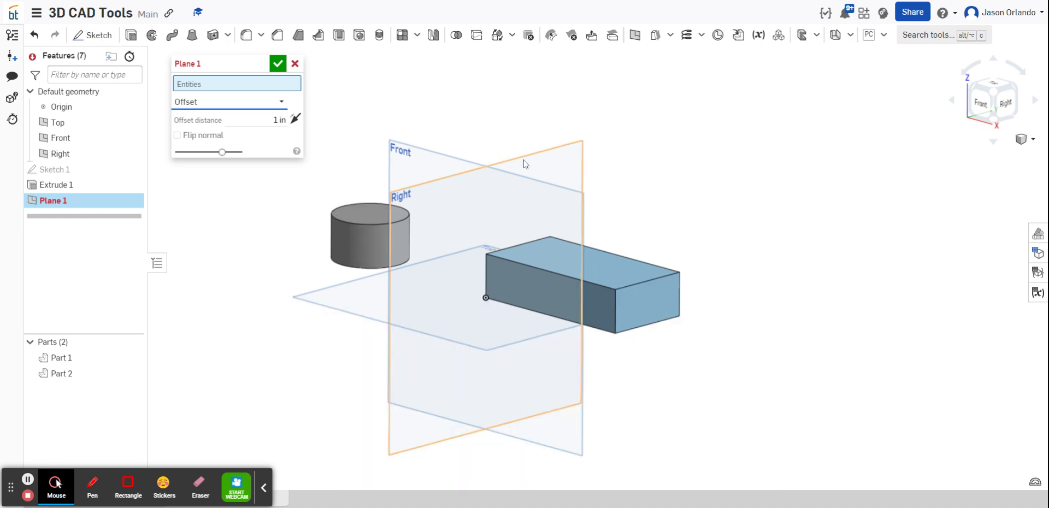
left_click(662, 300)
scroll(686, 300, "down", 1)
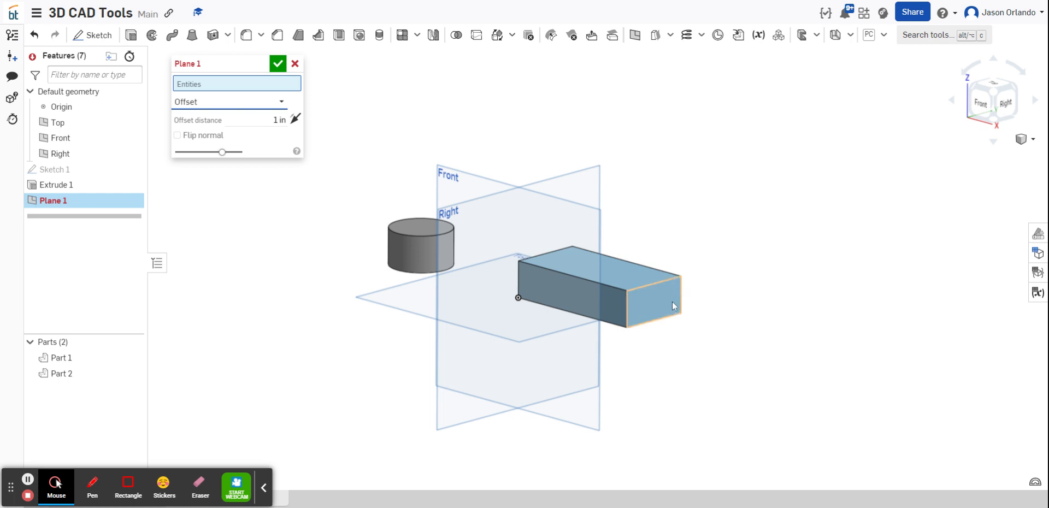
scroll(696, 309, "up", 2)
left_click_drag(694, 321, 765, 342)
- Rename the new plane as Offset 1 and accept it
left_click(263, 66)
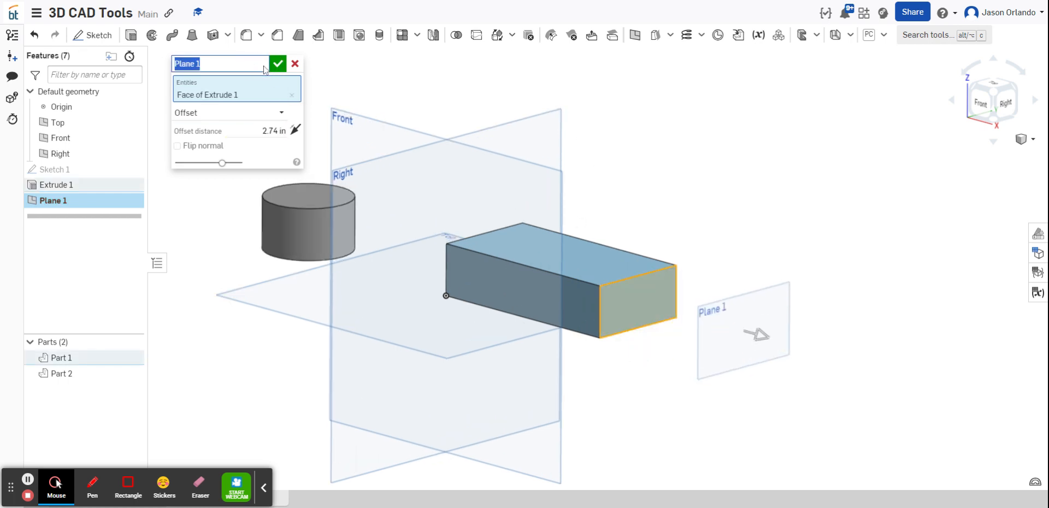
type("Offset 1")
key("Return")
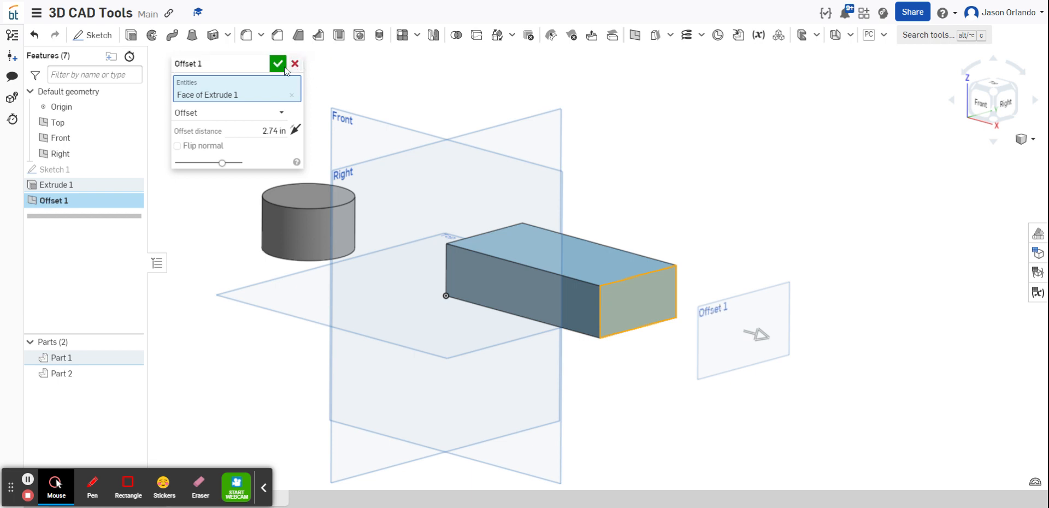
left_click(278, 64)
- Create an Offset plane from the cylinder's top face at a distance of 1 in
scroll(602, 148, "down", 2)
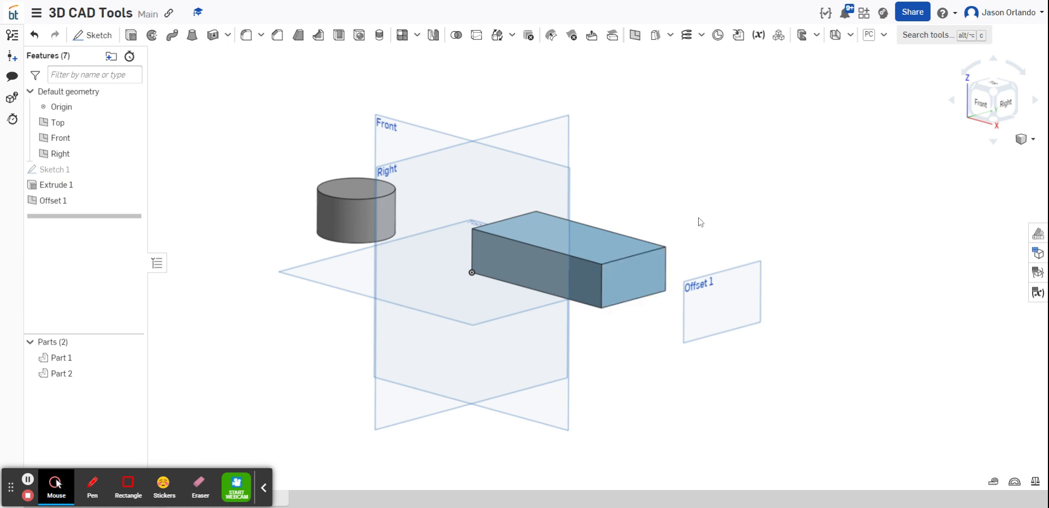
left_click(635, 35)
middle_click_drag(380, 188, 393, 202)
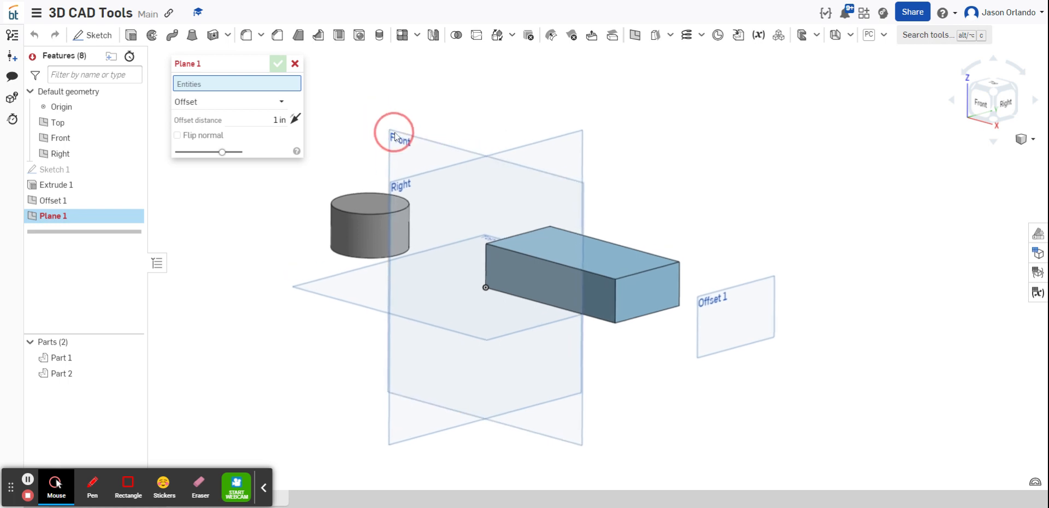
left_click(364, 197)
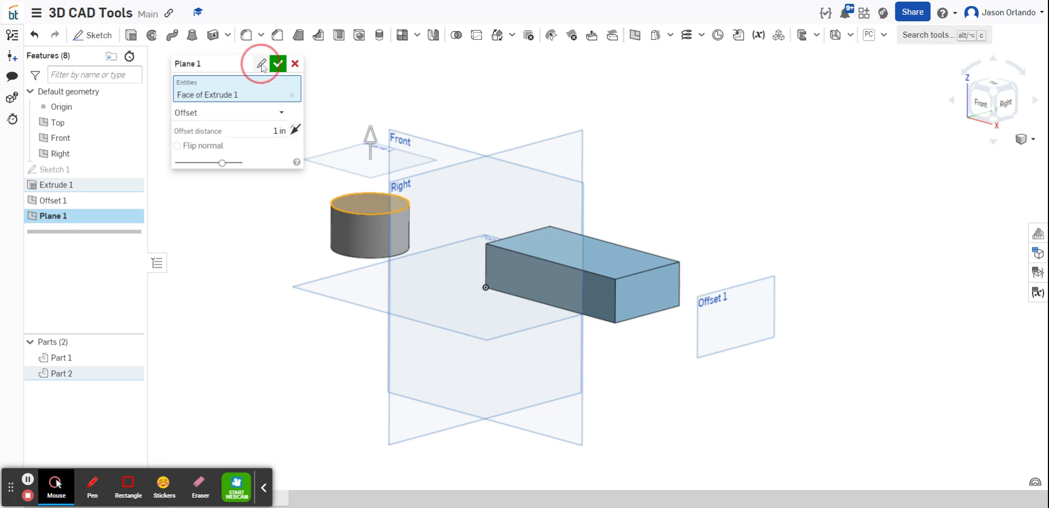
- Rename the plane above the cylinder as Offset 2 and accept it
left_click(263, 65)
type("Offs")
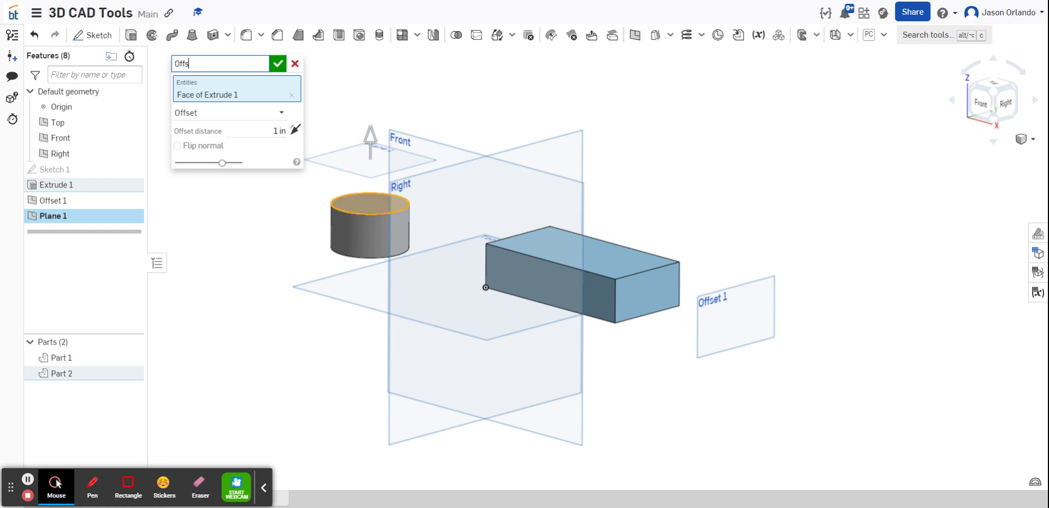
type("et 2")
key("Return")
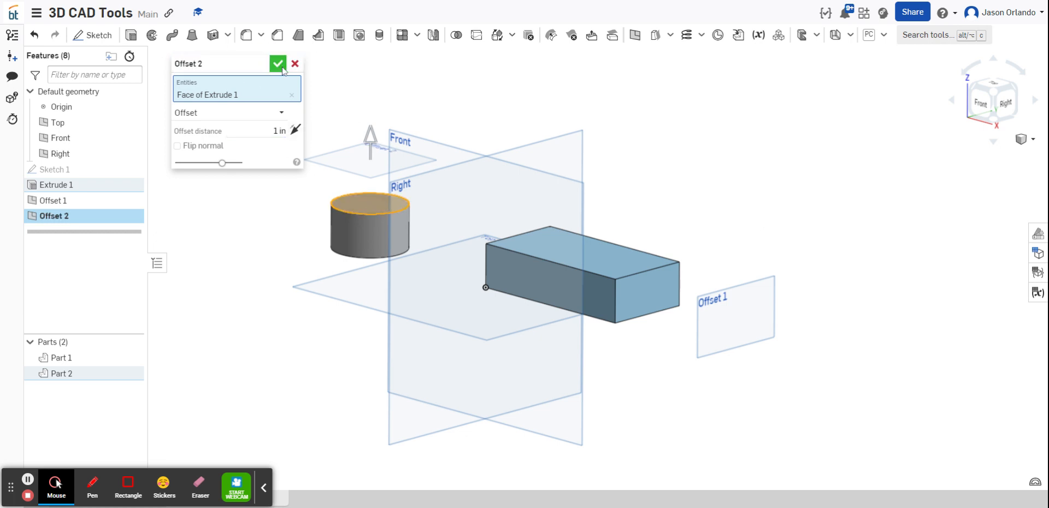
left_click(279, 64)
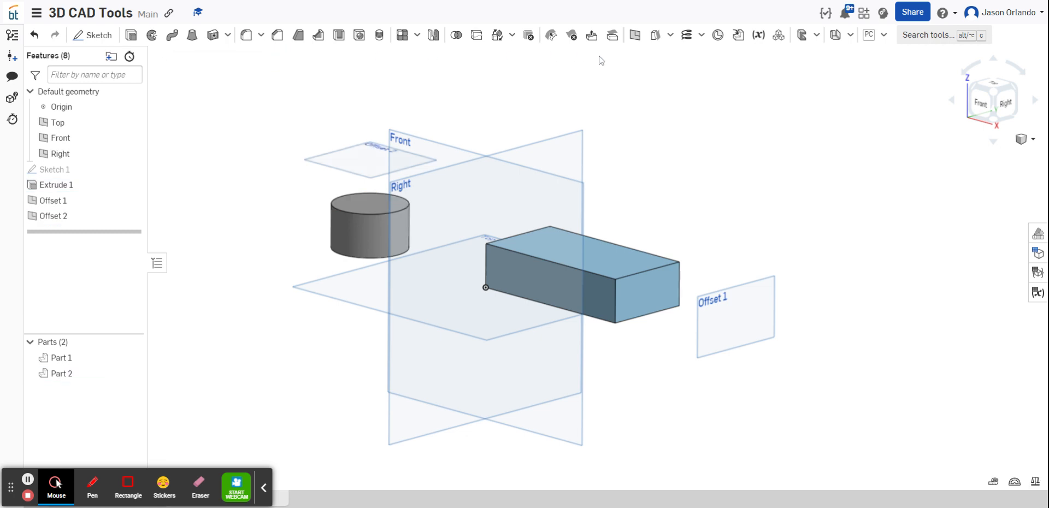
- Create another Offset plane from the Offset 1 plane, 2.5 in farther outward, and accept it
left_click(634, 36)
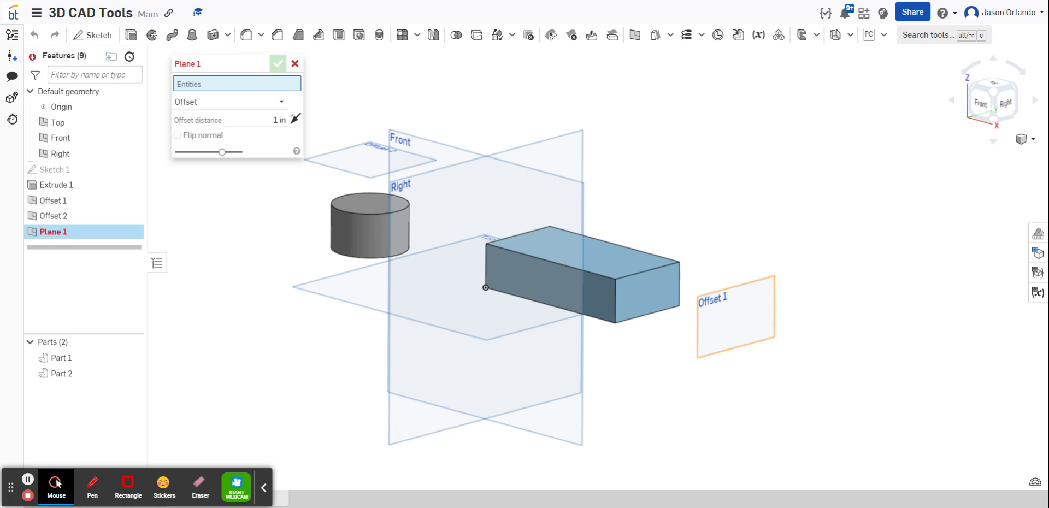
left_click(753, 294)
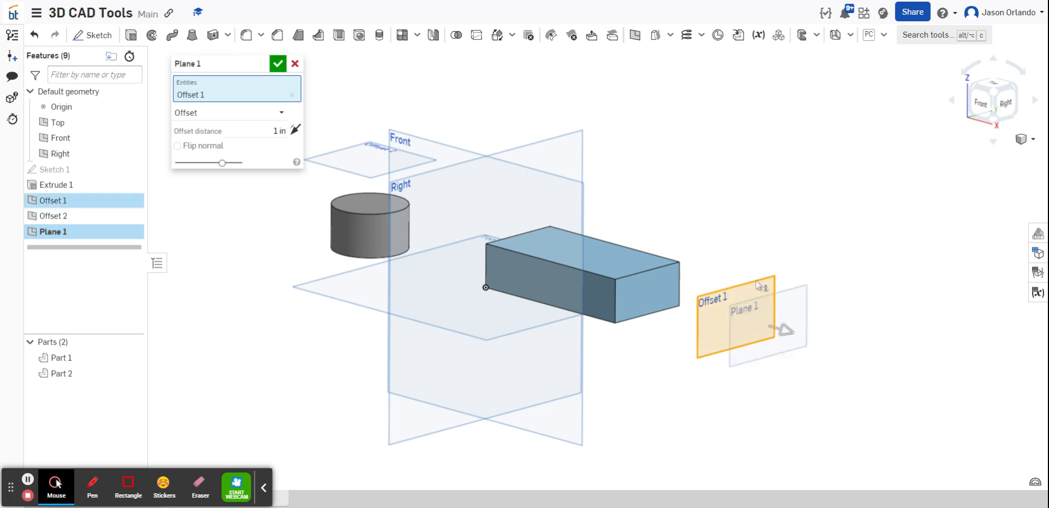
left_click(800, 338)
left_click_drag(799, 340, 798, 342)
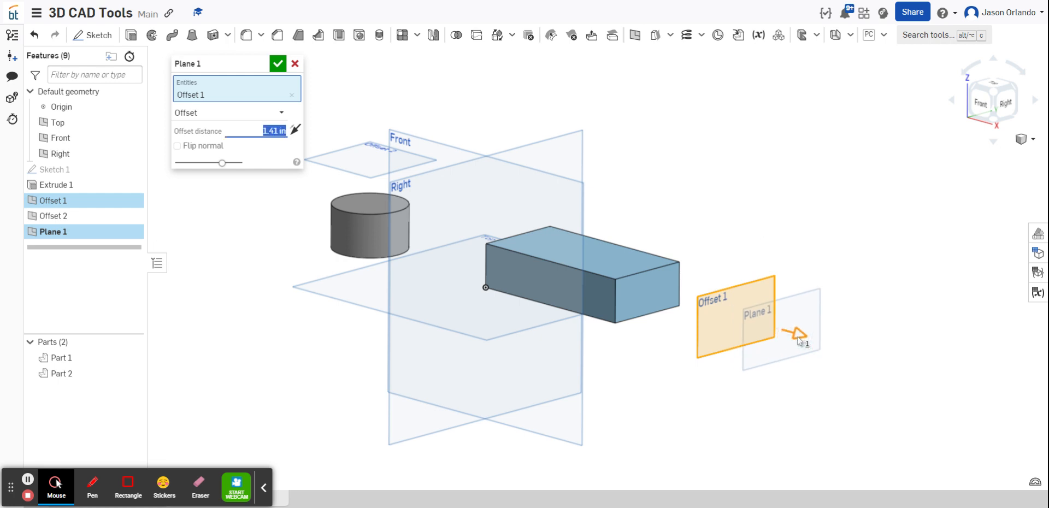
scroll(786, 344, "up", 3)
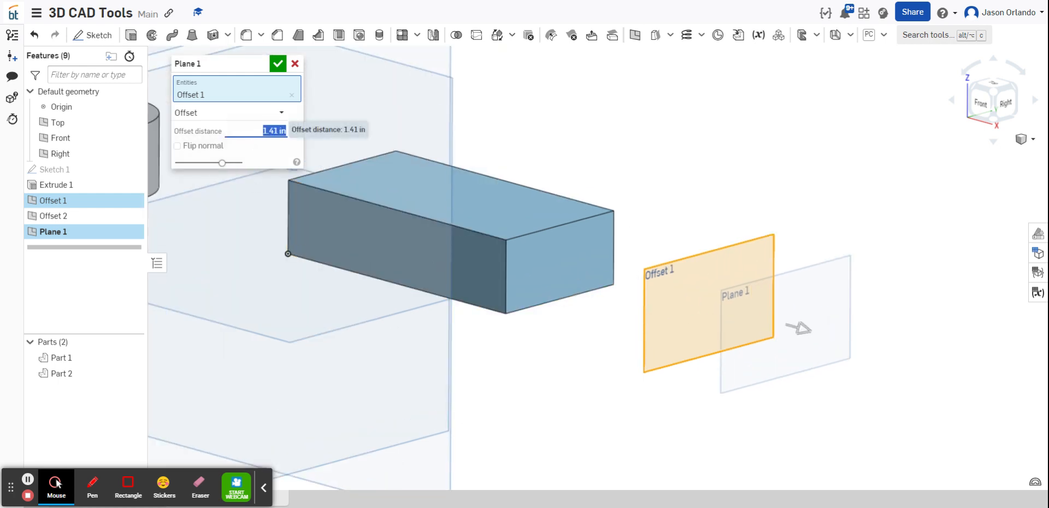
type("2.5")
key("Return")
scroll(690, 258, "down", 1)
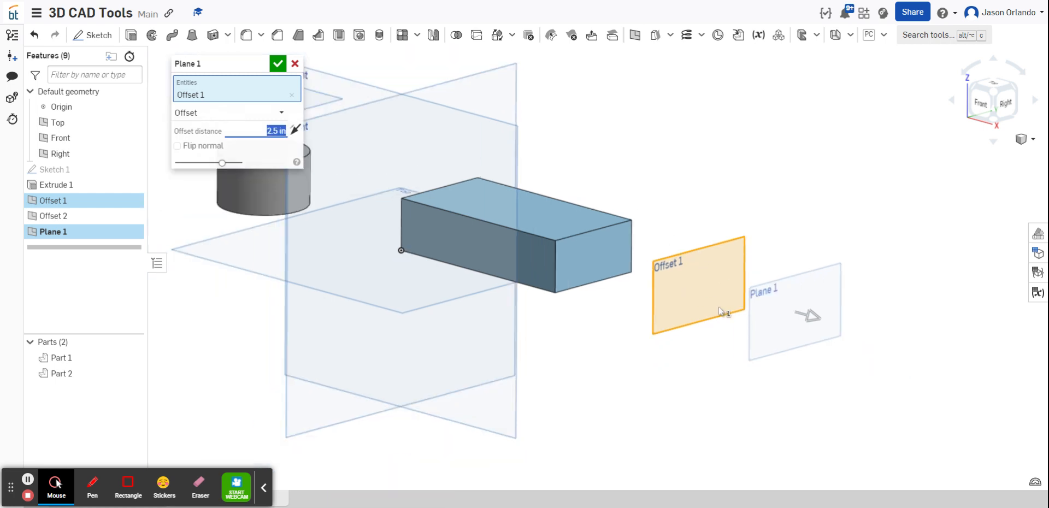
right_click_drag(724, 322, 746, 322)
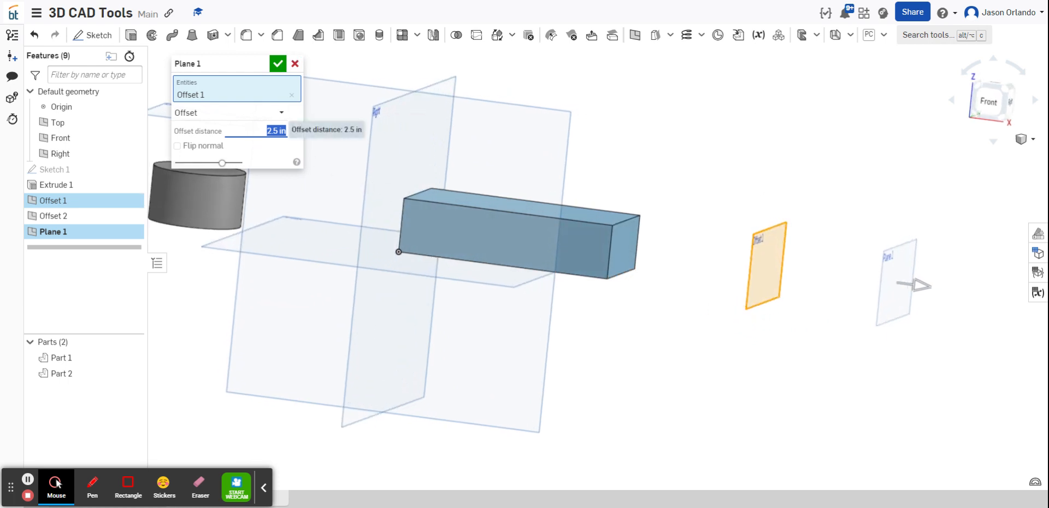
left_click(278, 63)
scroll(740, 137, "down", 3)
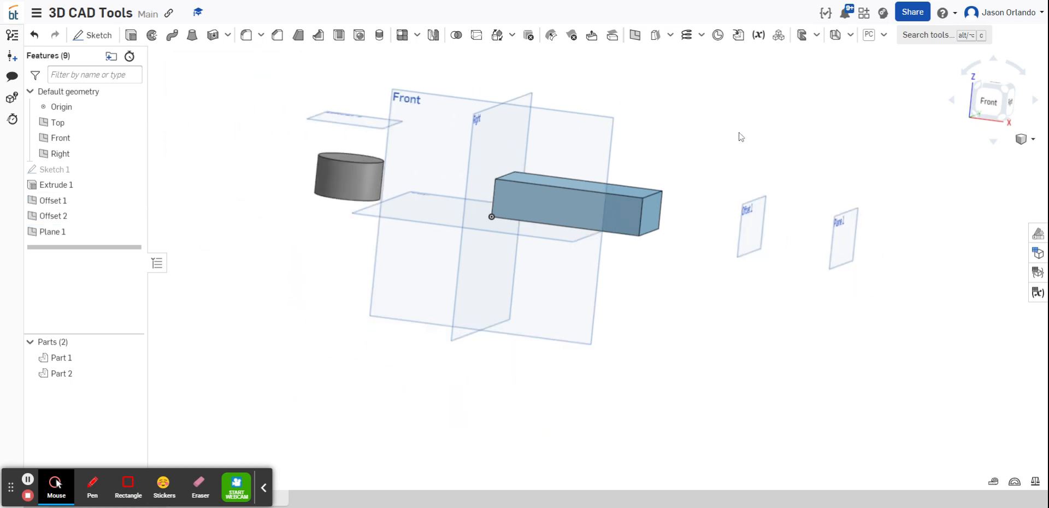
- Rename the outermost plane beyond Offset 1 as Offset 3
right_click_drag(740, 136, 693, 195)
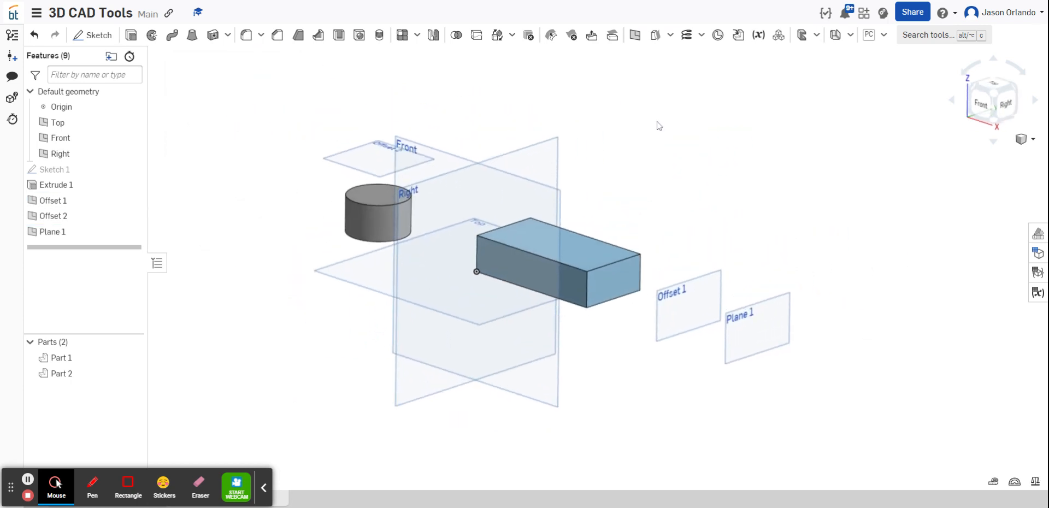
right_click(99, 231)
left_click(141, 244)
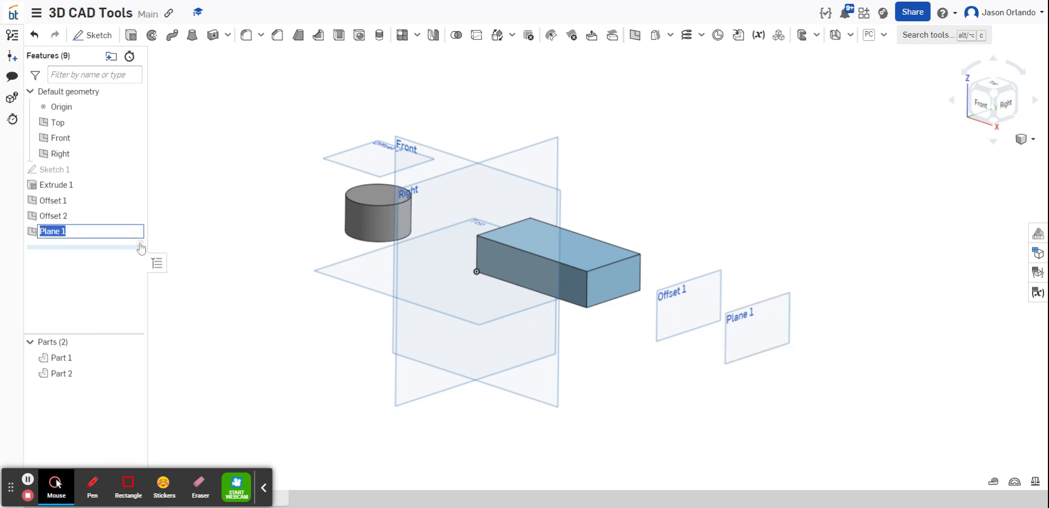
type("Offset 3")
key("Return")
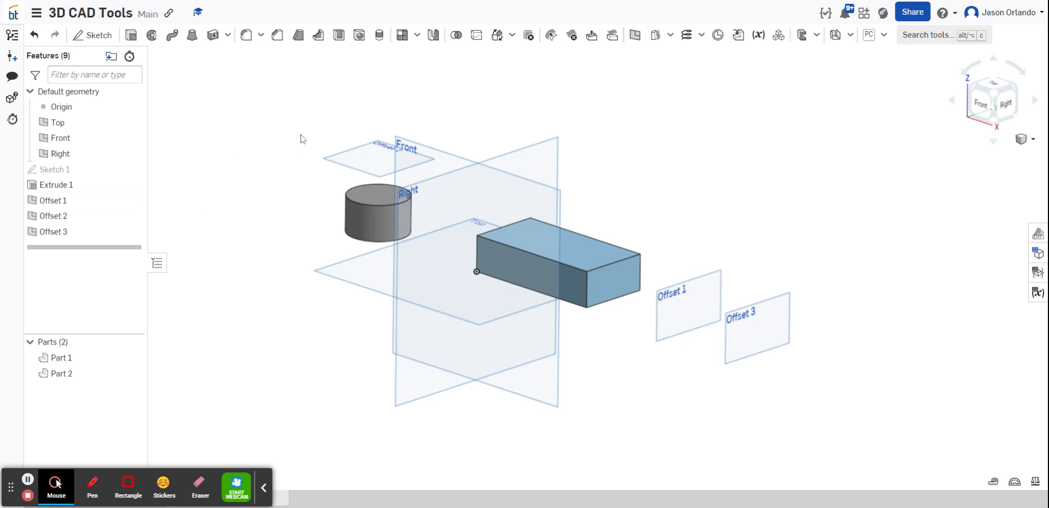
- Hide all default and offset planes, leaving only the box and cylinder shown
key("p")
key("p")
key("p")
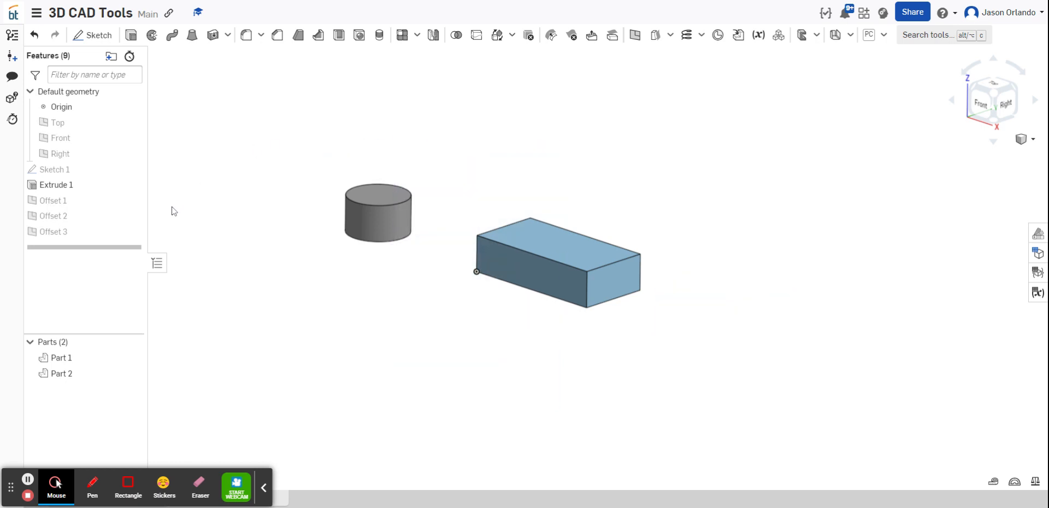
left_click(132, 231)
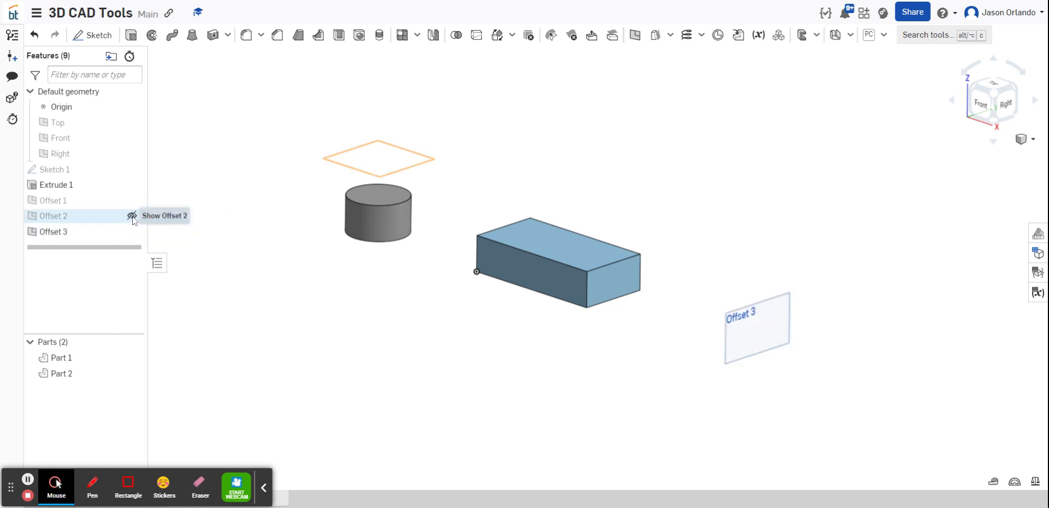
left_click(132, 231)
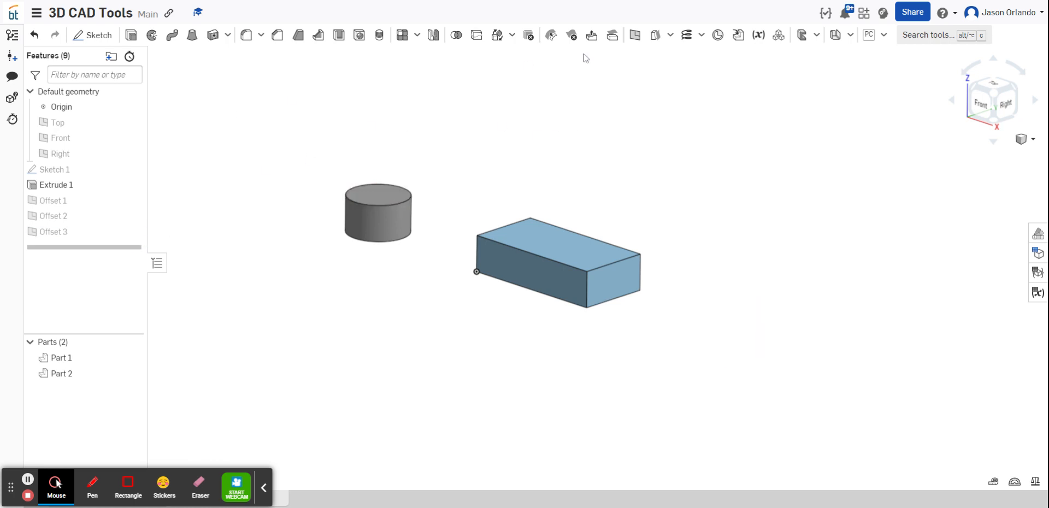
left_click(634, 34)
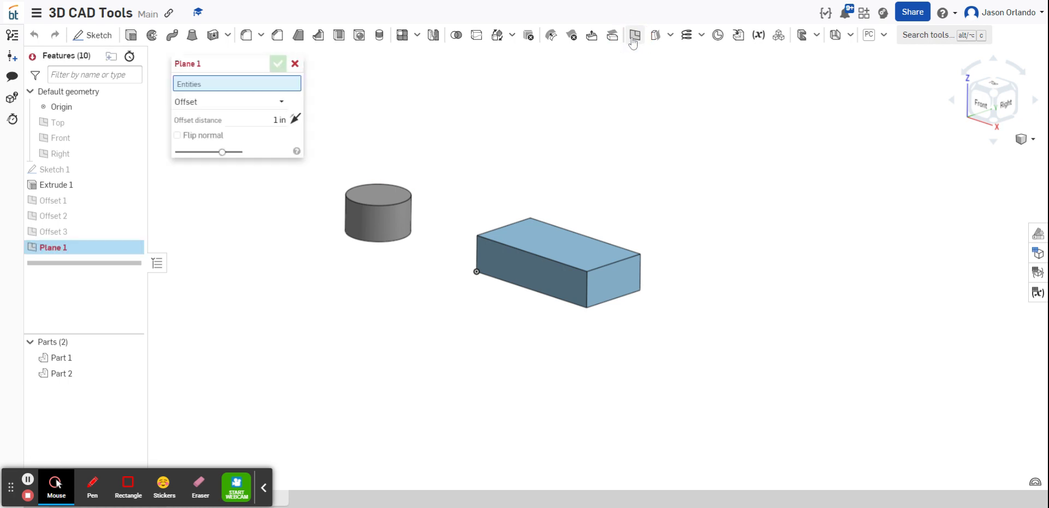
left_click(232, 110)
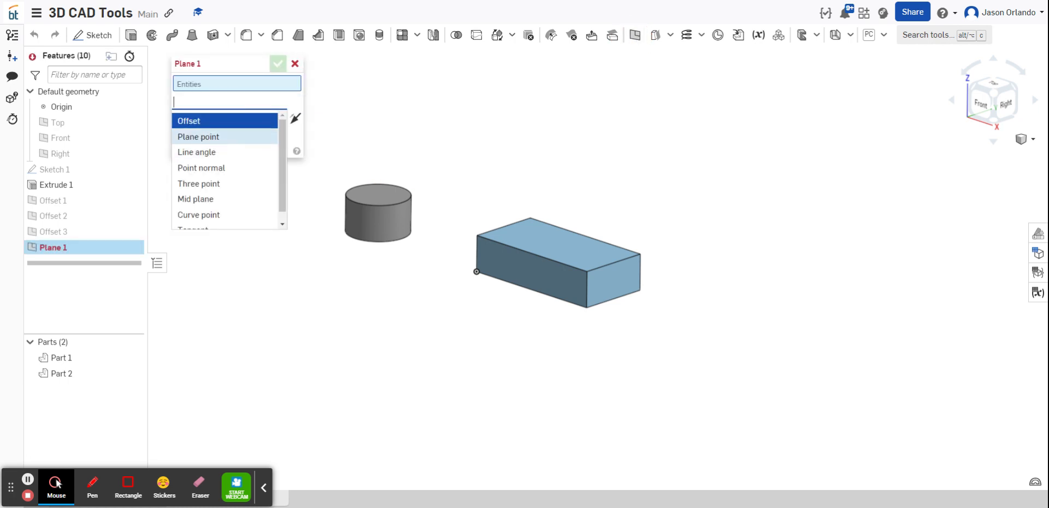
left_click(295, 64)
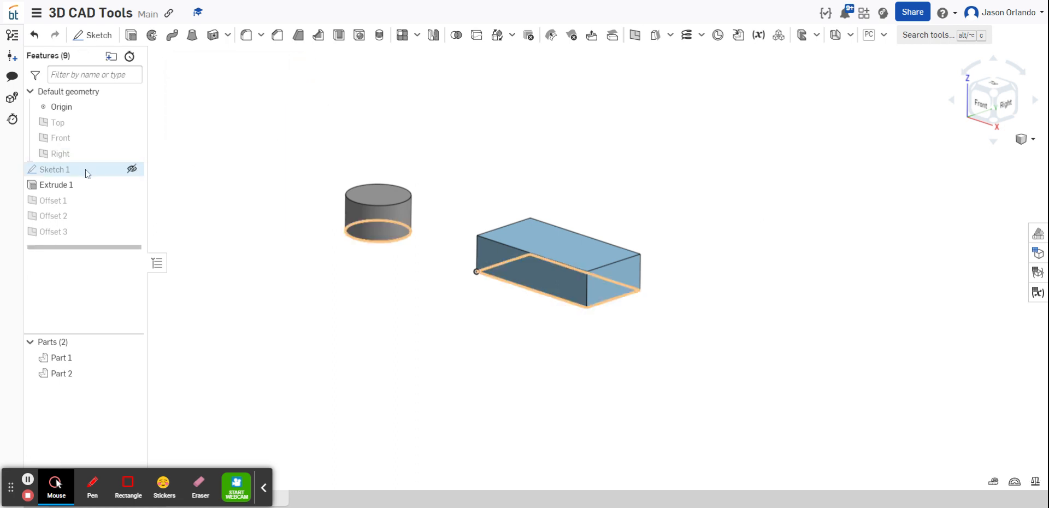
left_click(132, 169)
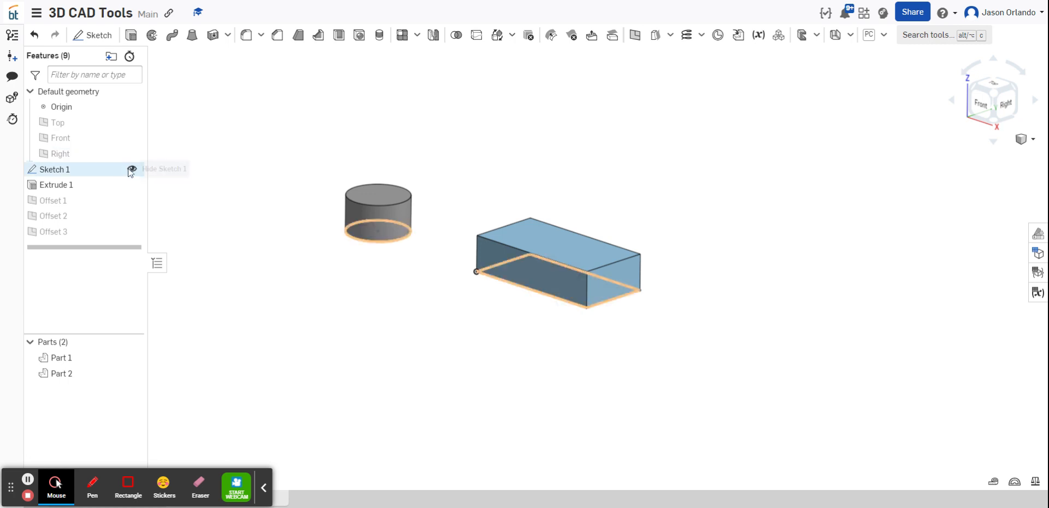
left_click(131, 169)
- Show the Front plane and start a new sketch on it, viewed normal to the sketch plane
left_click(130, 139)
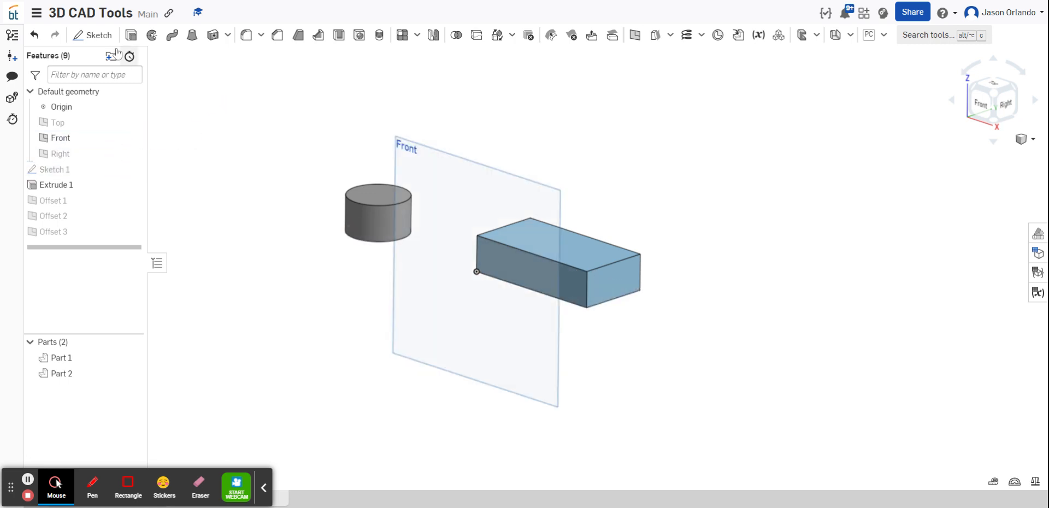
left_click(105, 36)
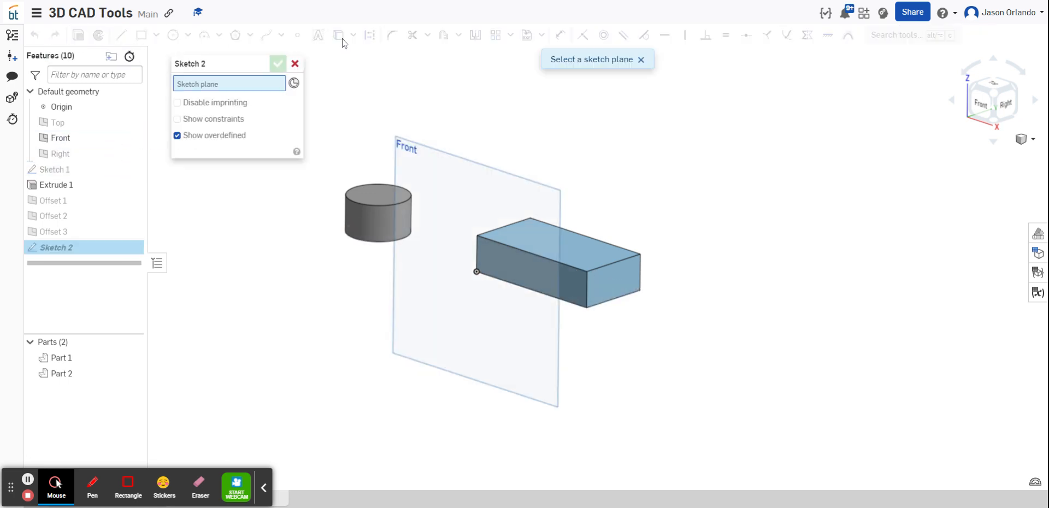
left_click(459, 165)
key("n")
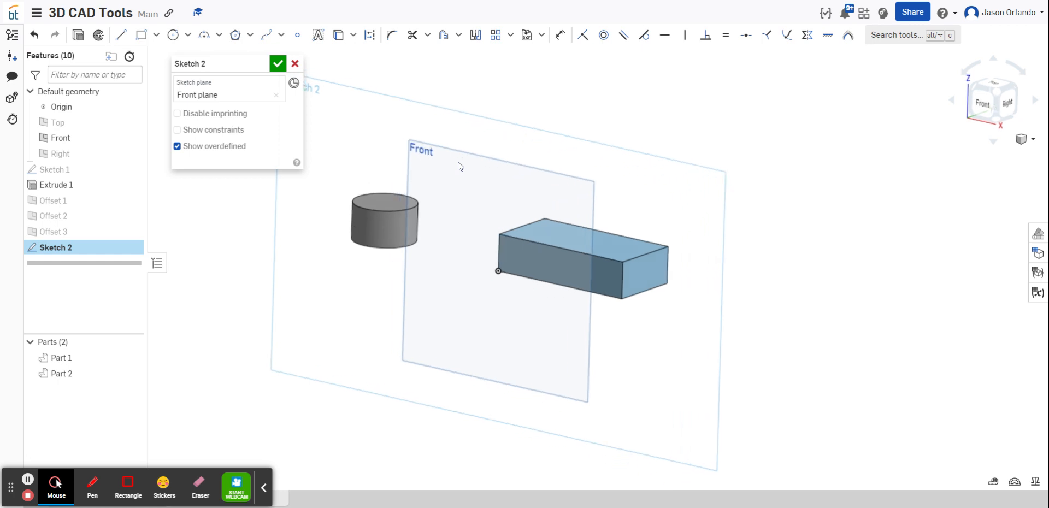
scroll(466, 165, "down", 3)
middle_click_drag(555, 141, 458, 238)
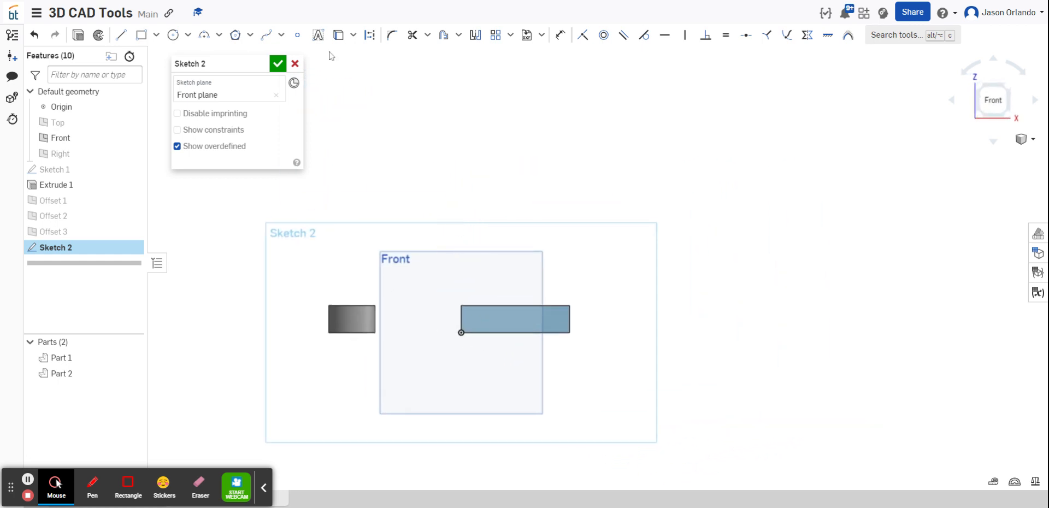
- Sketch a diagonal line about 4.17 in long above the box, rising toward positive X, and accept the sketch
left_click(121, 35)
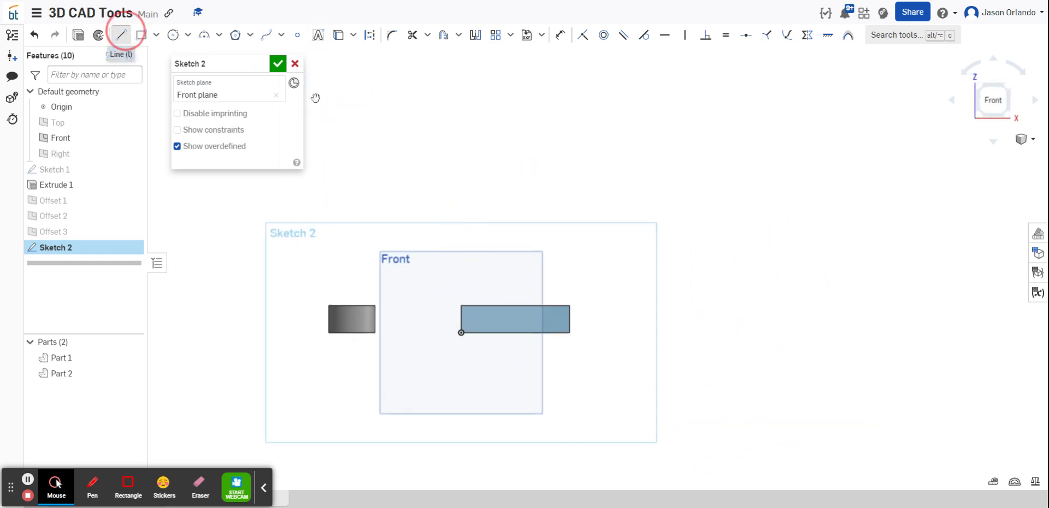
left_click(492, 260)
left_click(569, 177)
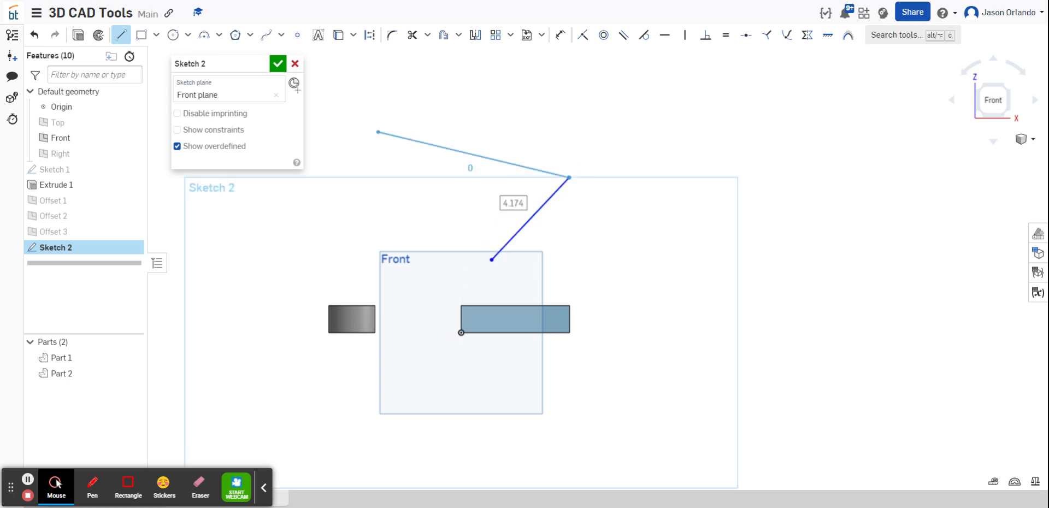
left_click(277, 64)
- Define a Plane point plane parallel to the box's top face through the upper endpoint of the diagonal sketch line
mouse_move(525, 164)
right_mouse_down()
mouse_move(503, 129)
mouse_move(490, 160)
right_mouse_up()
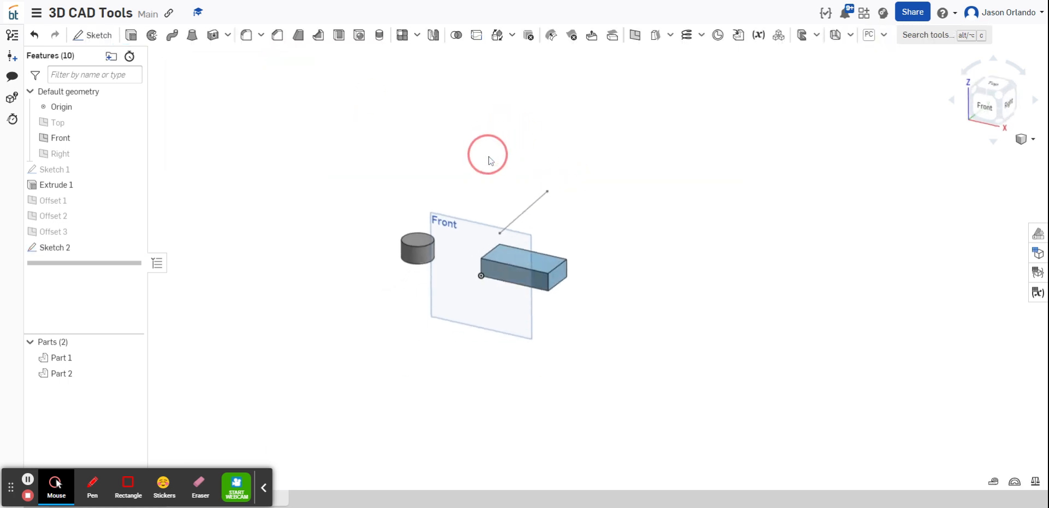
scroll(508, 181, "up", 2)
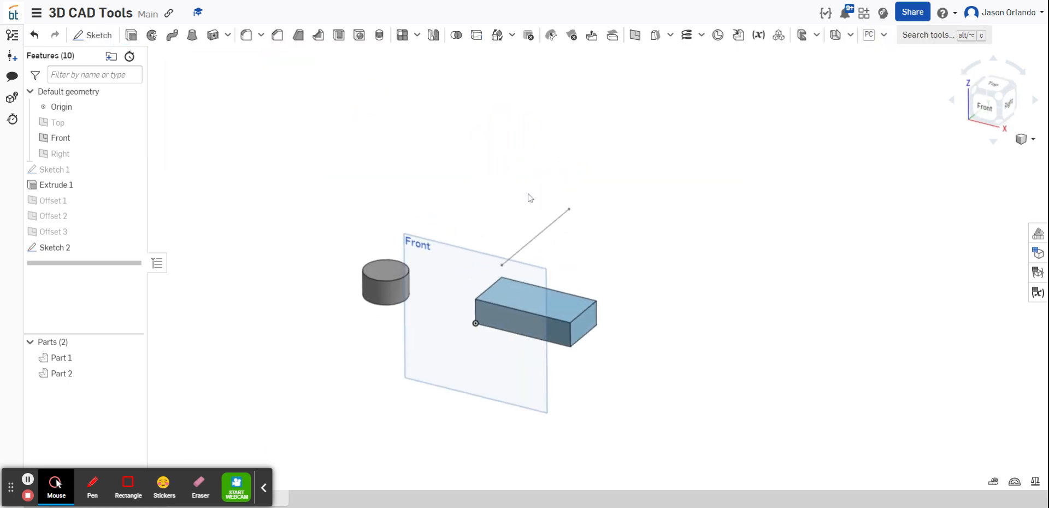
left_click(633, 37)
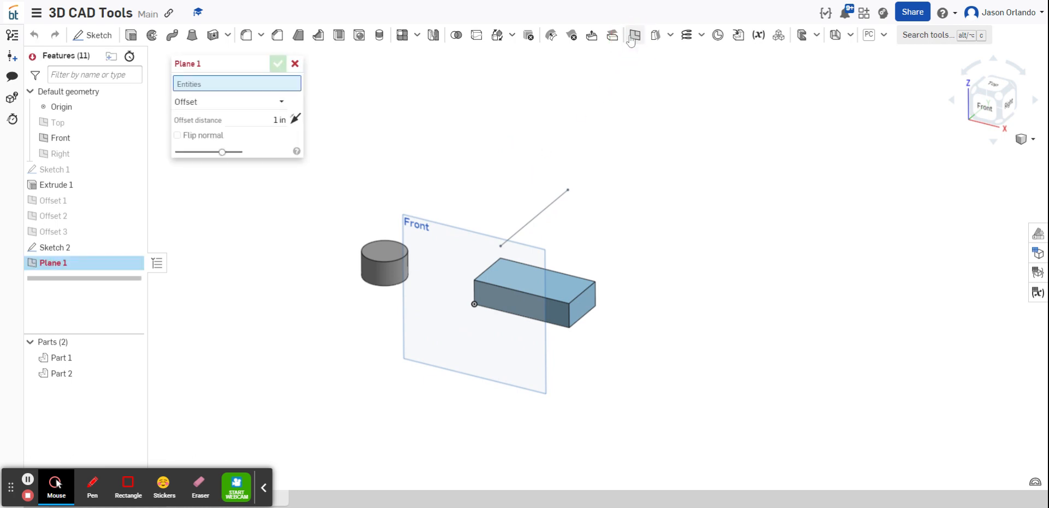
left_click(228, 101)
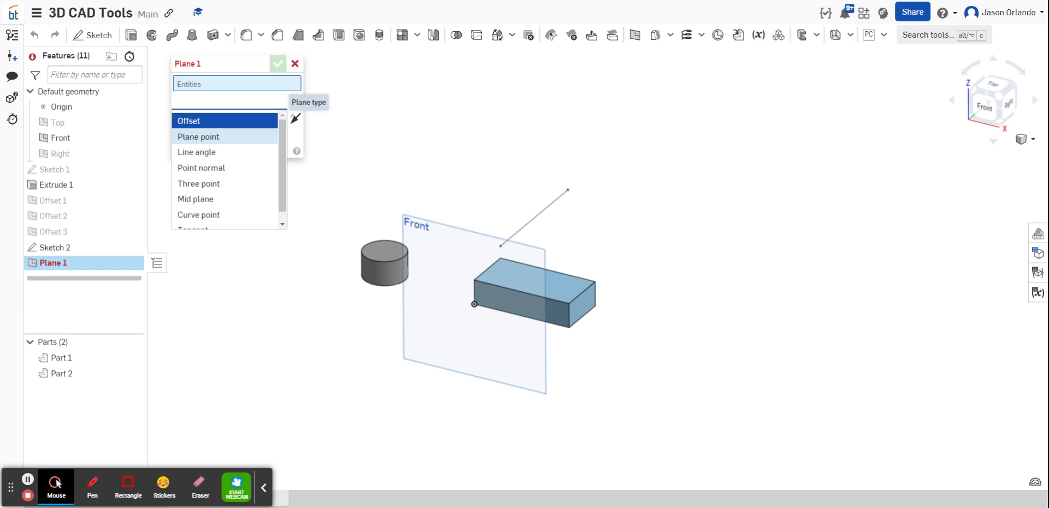
left_click(203, 136)
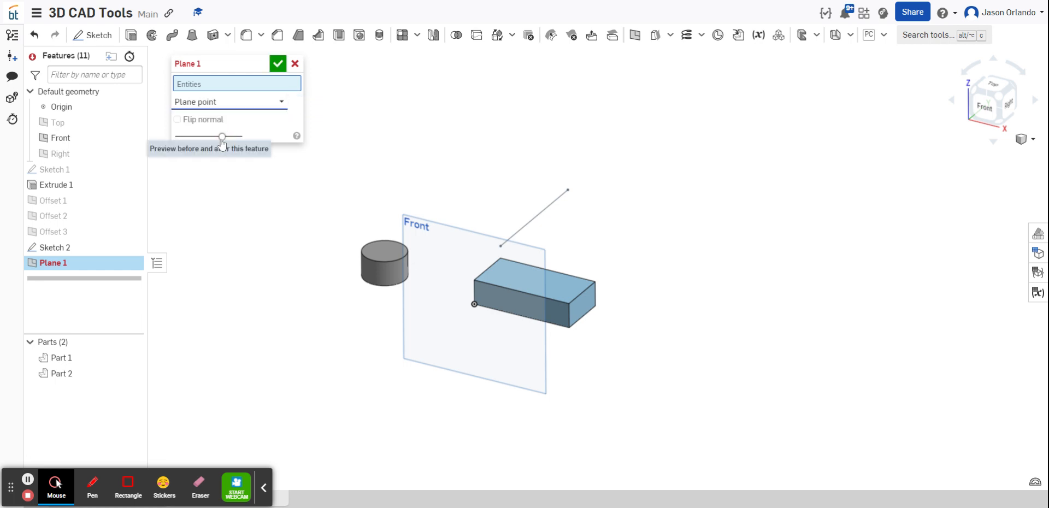
scroll(479, 269, "up", 3)
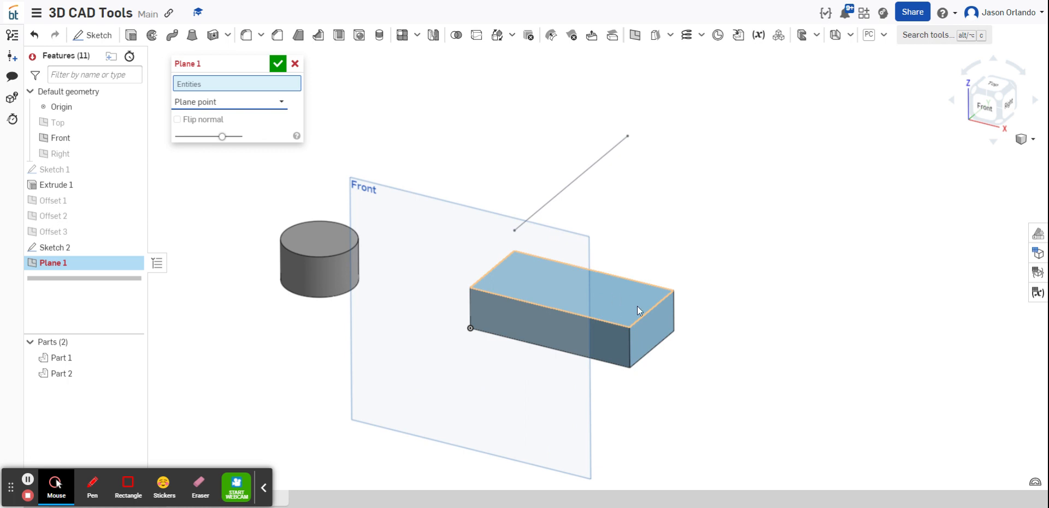
left_click(624, 297)
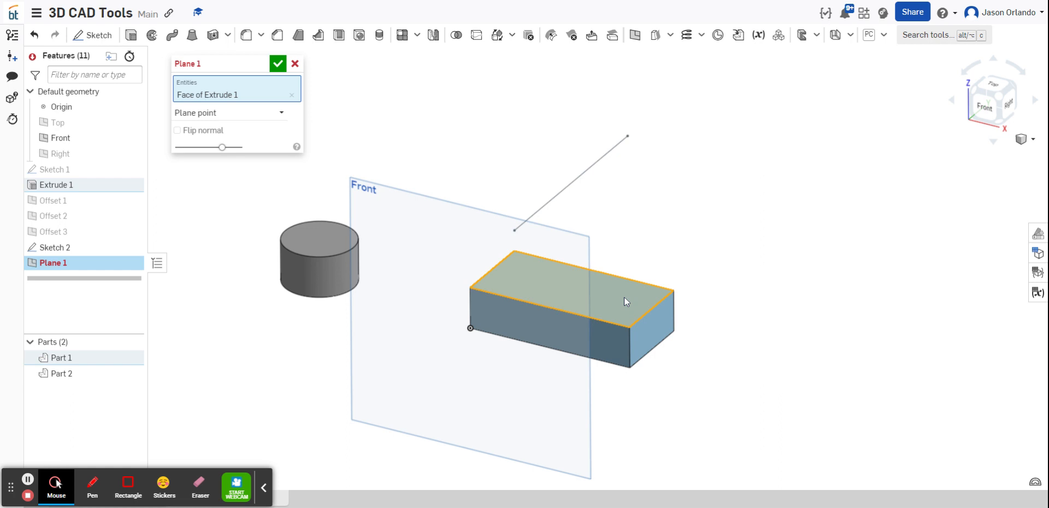
scroll(625, 296, "down", 1)
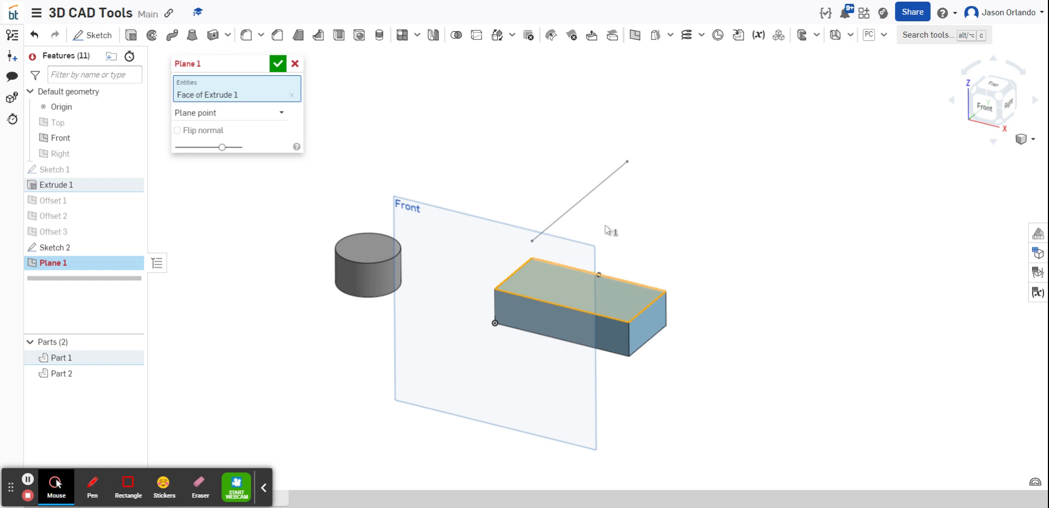
left_click(627, 163)
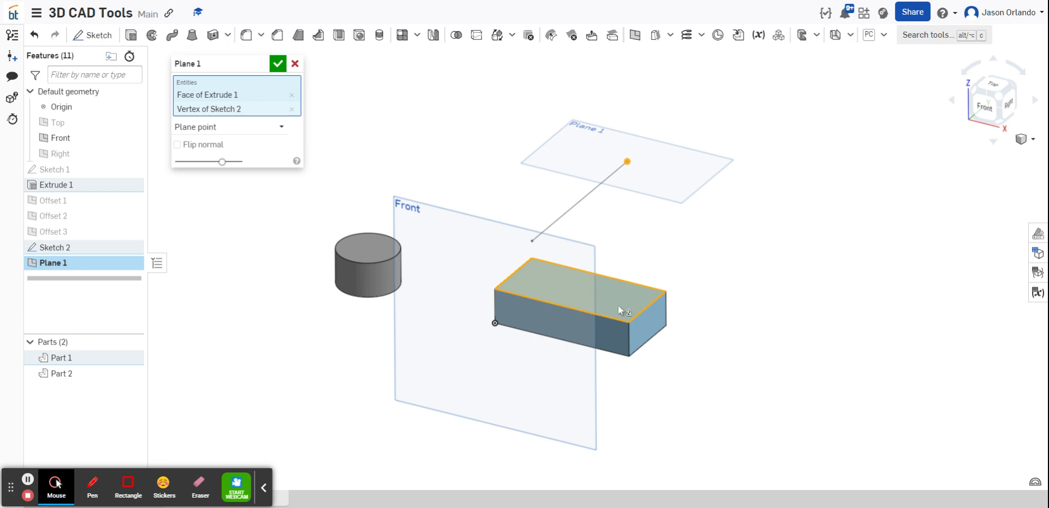
right_click_drag(697, 258, 668, 209)
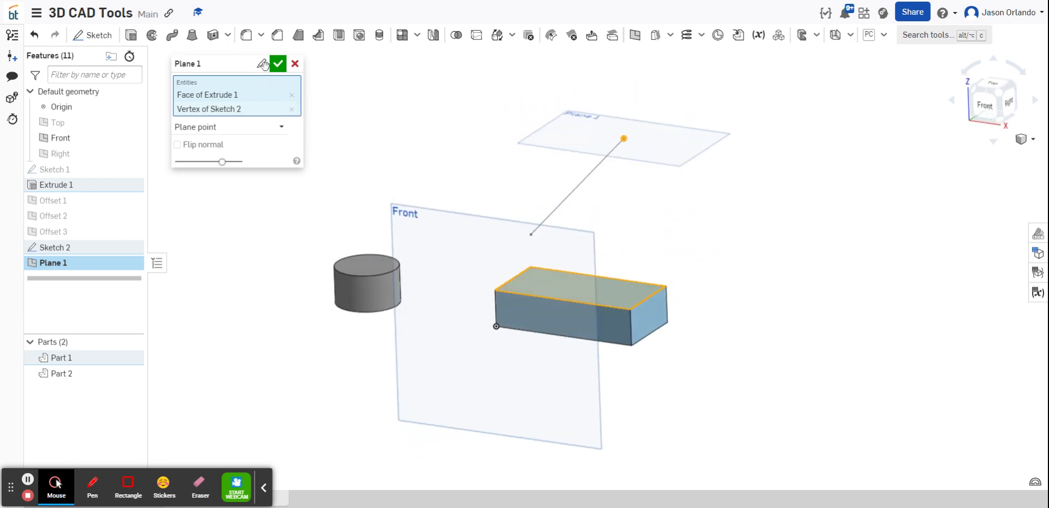
- Name the new plane Plane Point and accept it
left_click(262, 64)
type("Plane P")
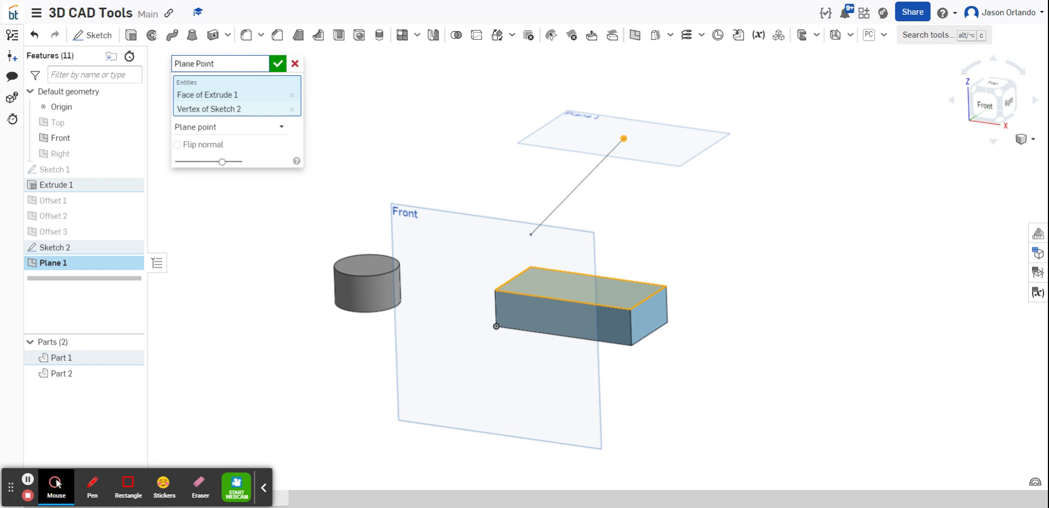
type("oint")
left_click(278, 64)
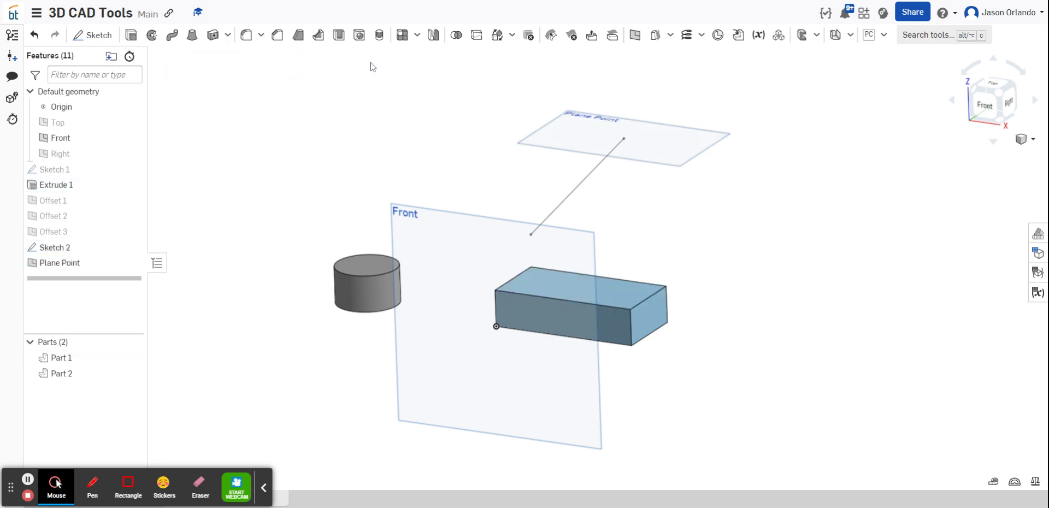
- Create a Line angle plane through the diagonal sketch line, rotated to 60 deg
left_click(635, 35)
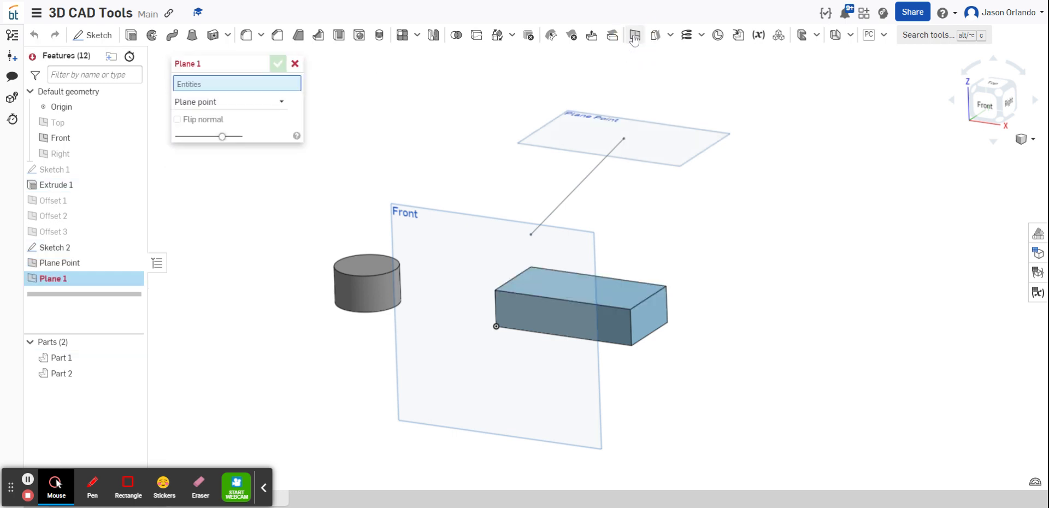
left_click(252, 103)
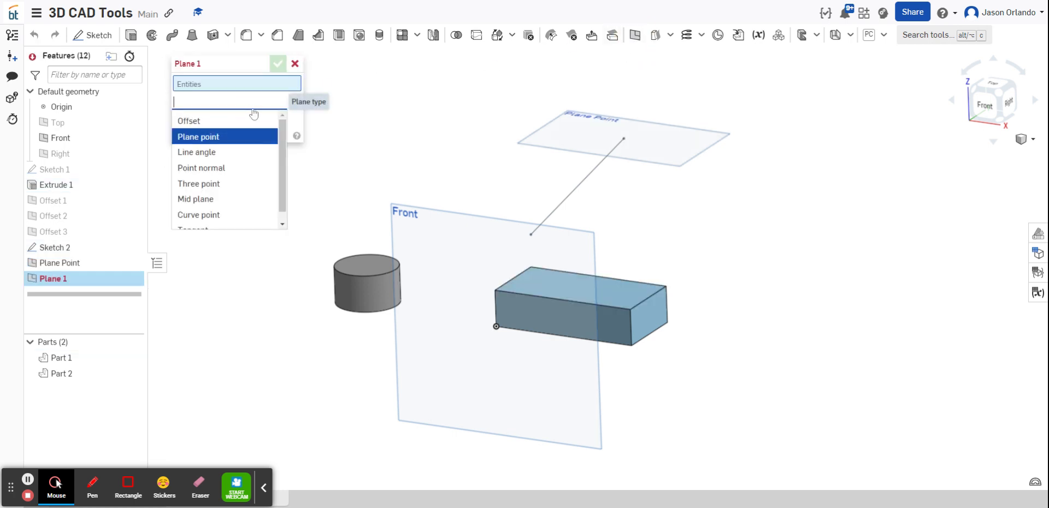
left_click(219, 152)
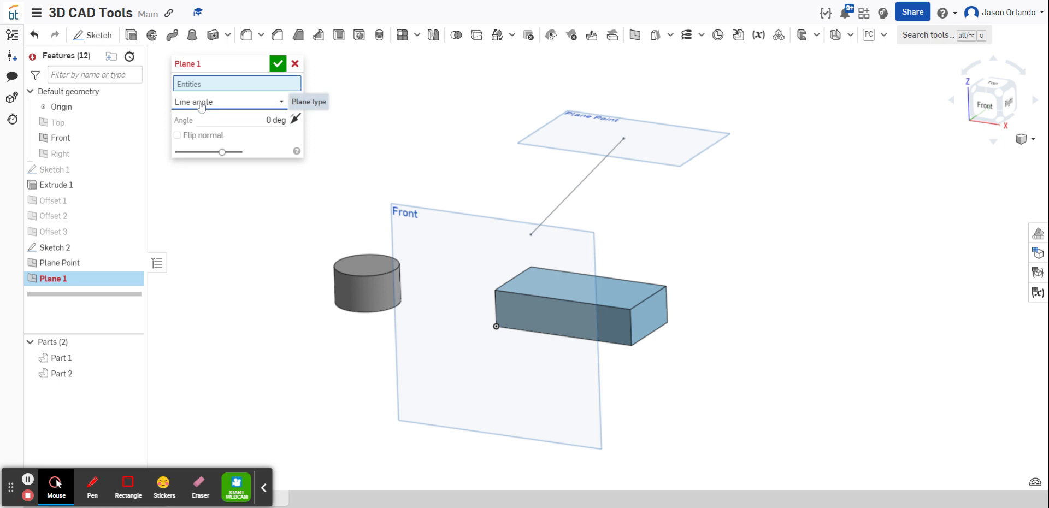
left_click(581, 182)
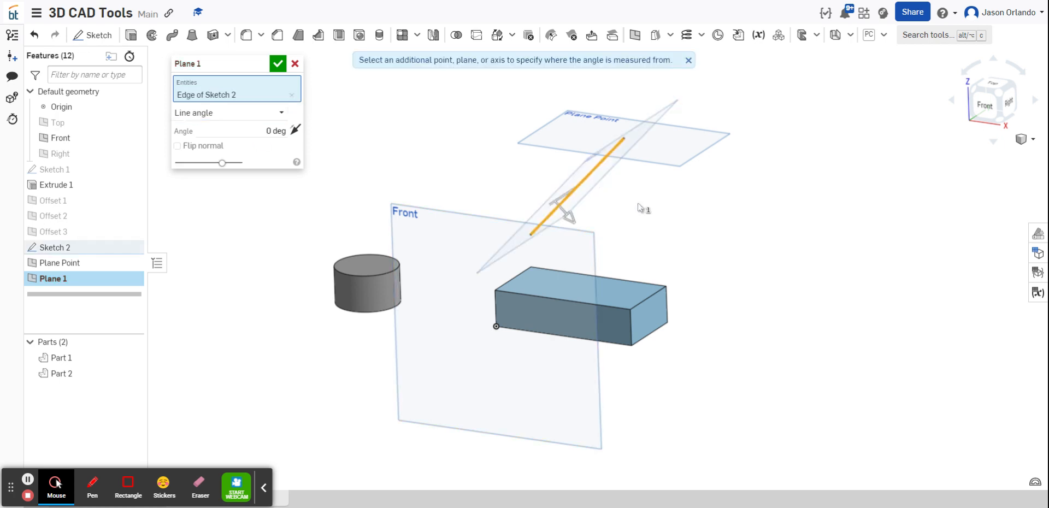
right_click_drag(639, 206, 690, 224)
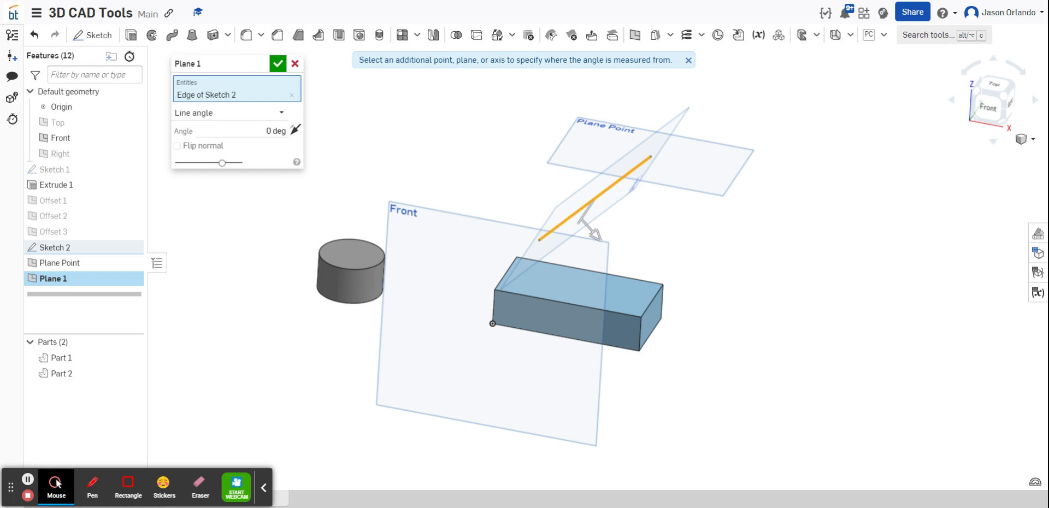
scroll(653, 230, "up", 1)
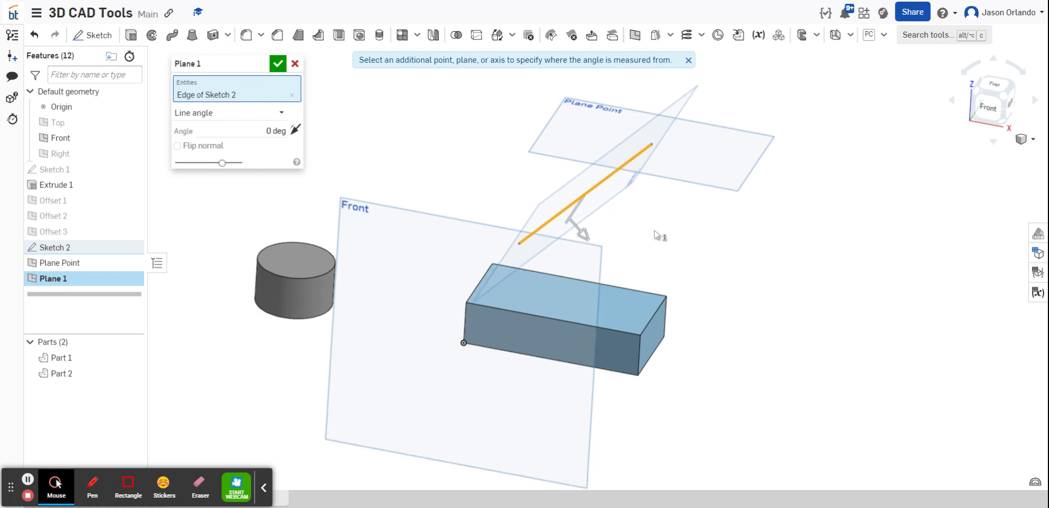
right_click_drag(655, 234, 663, 230)
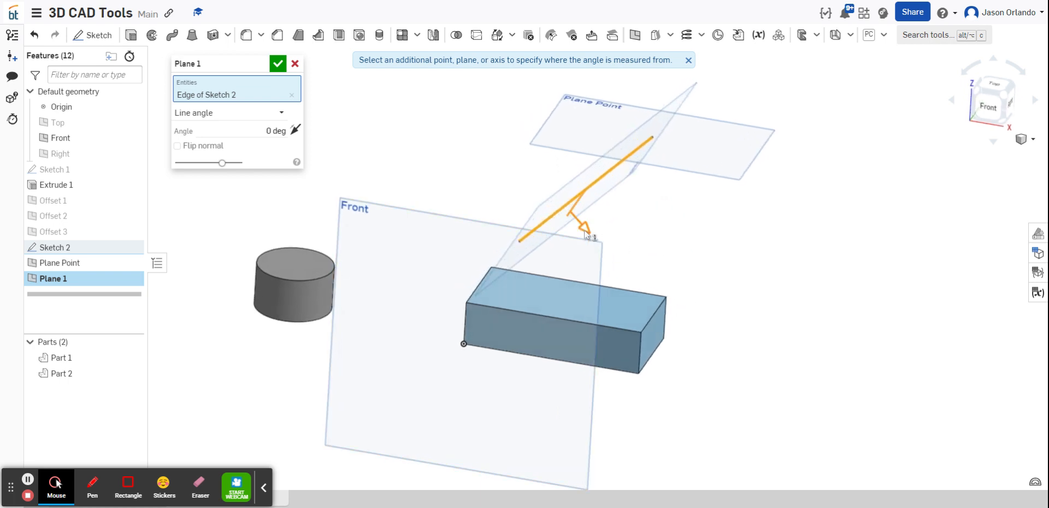
left_click_drag(586, 234, 624, 230)
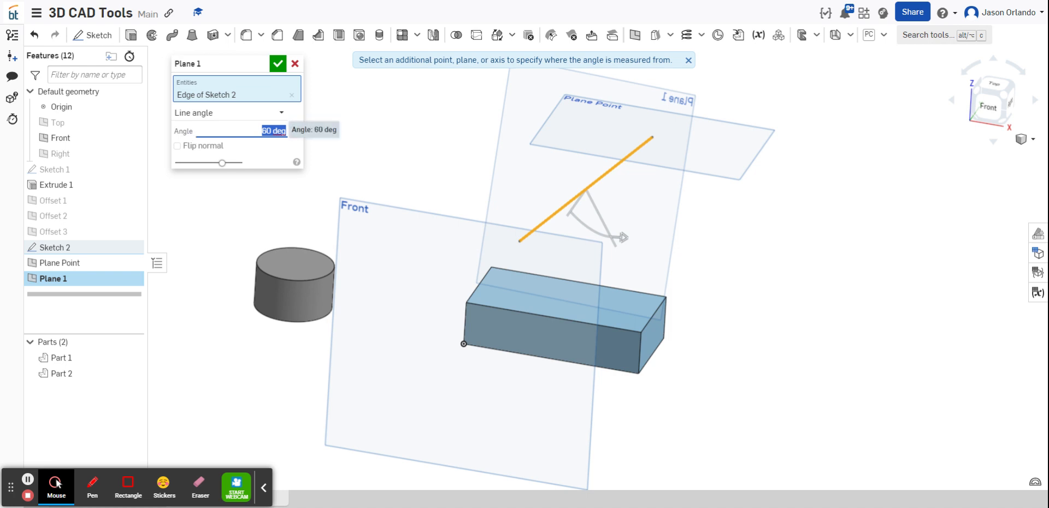
left_click(277, 63)
- Rename the 60 deg plane through the diagonal line as Liine Angle
scroll(732, 265, "down", 2)
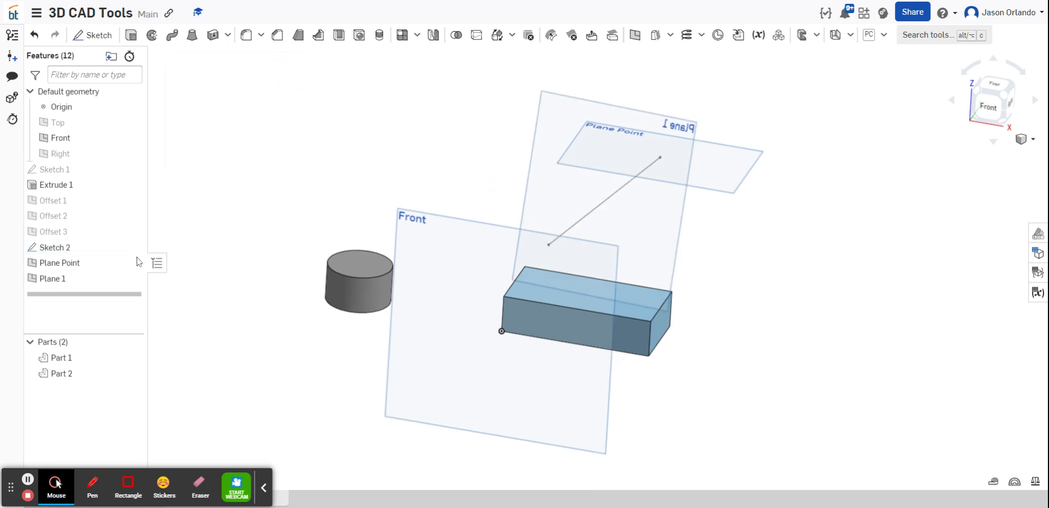
right_click(140, 280)
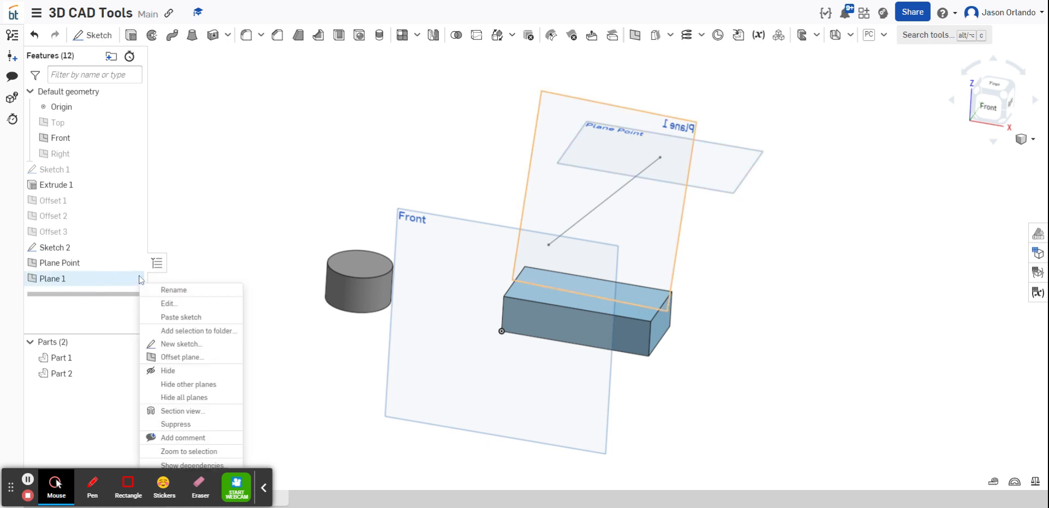
left_click(174, 289)
type("Liine")
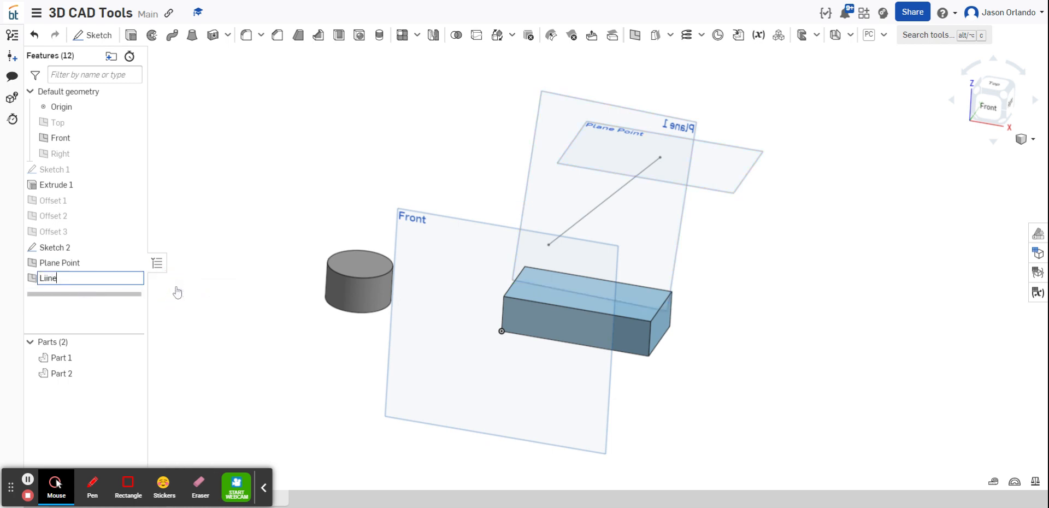
type(" Angle")
key("Return")
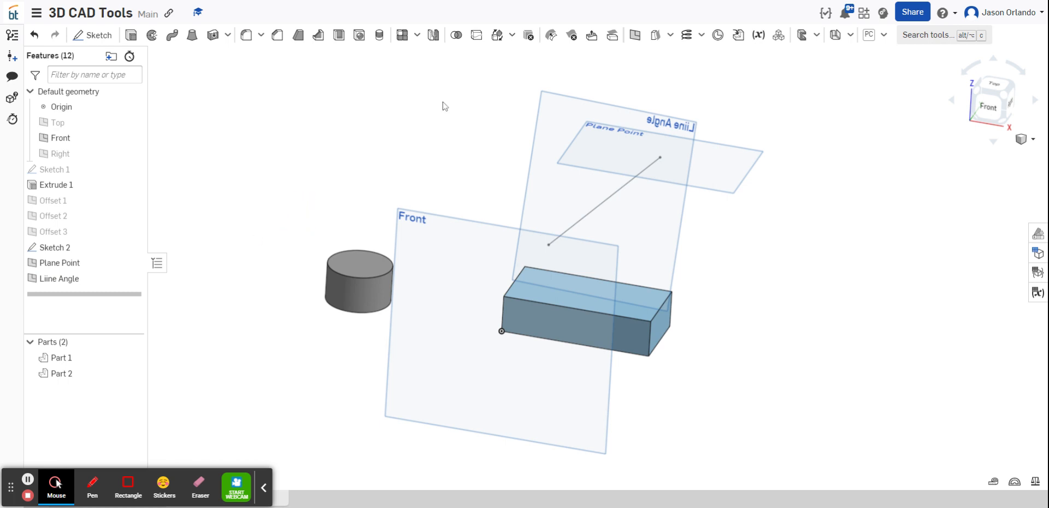
- Start a Point normal plane and hide the Plane Point and Liine Angle planes
left_click(633, 35)
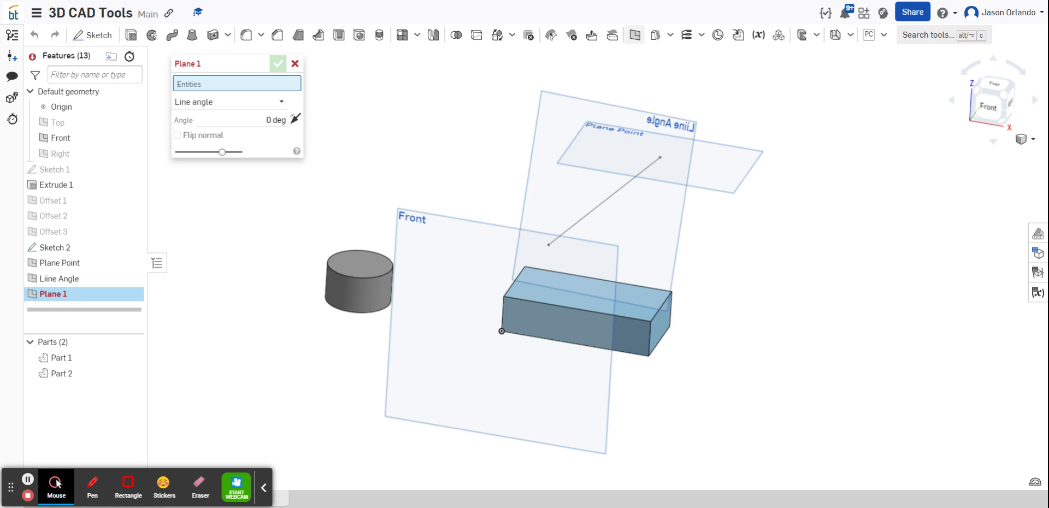
left_click(281, 103)
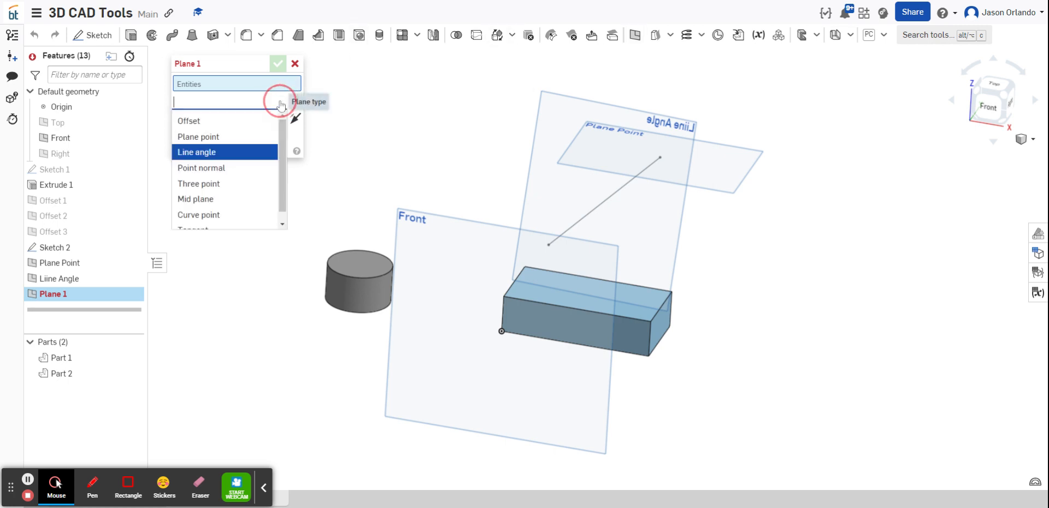
left_click(218, 171)
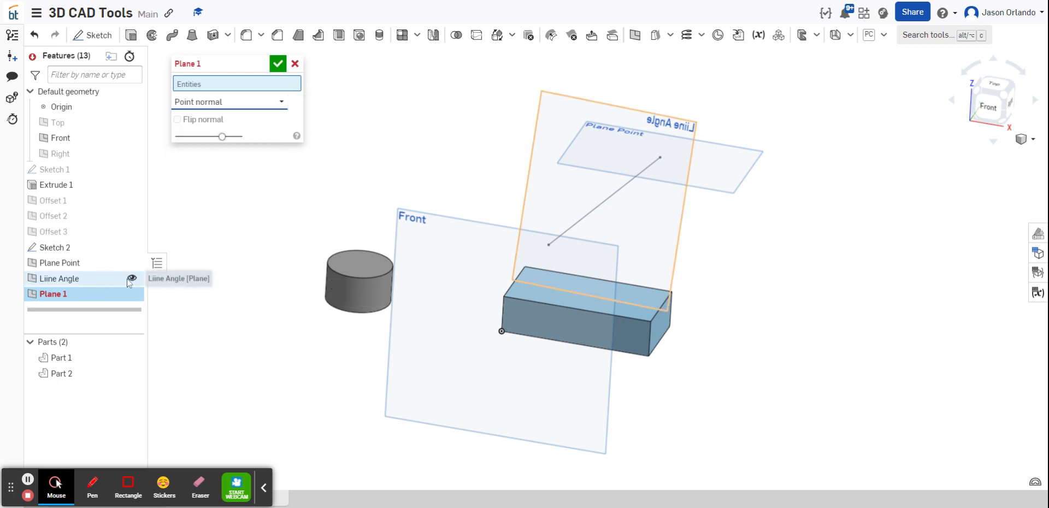
left_click(132, 279)
left_click(132, 263)
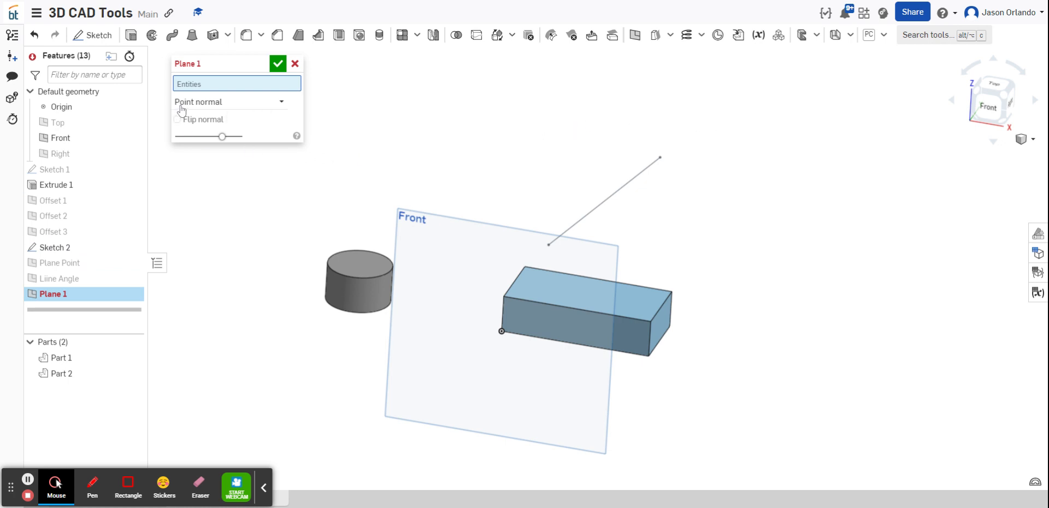
- Define the Point normal plane with the diagonal line's upper endpoint and the line itself as entities
left_click(661, 158)
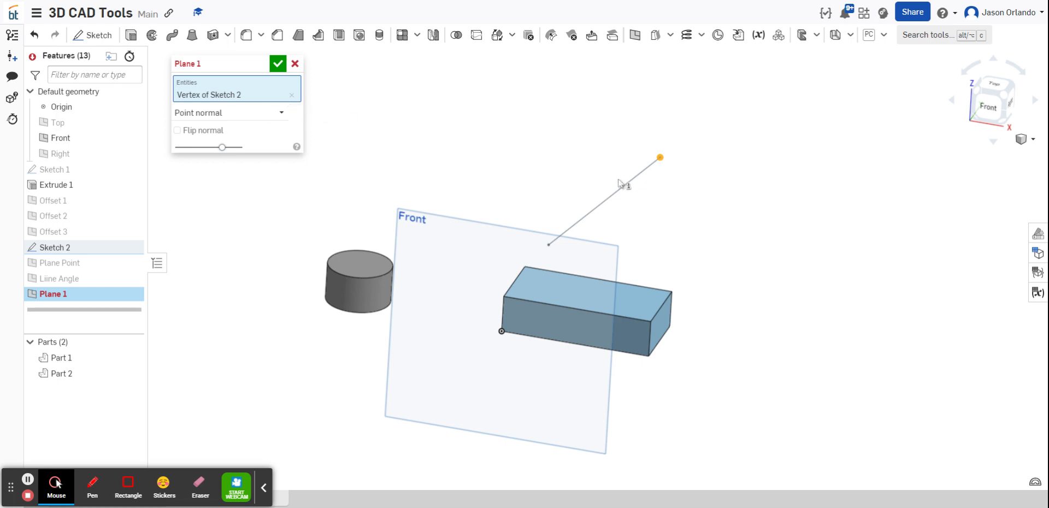
left_click(642, 182)
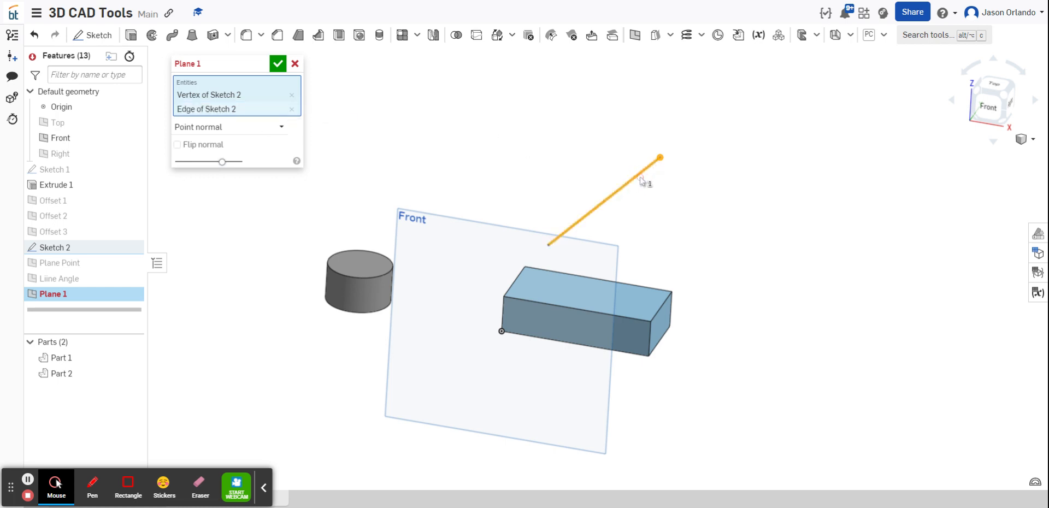
mouse_move(785, 219)
right_mouse_down()
mouse_move(811, 193)
mouse_move(767, 193)
mouse_move(870, 165)
mouse_move(808, 204)
right_mouse_up()
scroll(701, 203, "up", 3)
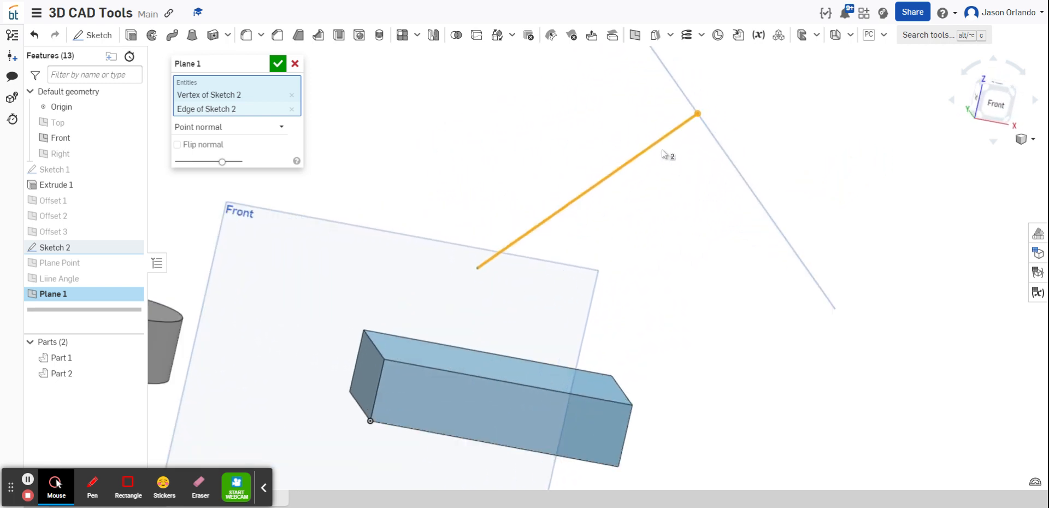
scroll(673, 193, "down", 2)
right_click_drag(683, 240, 690, 236)
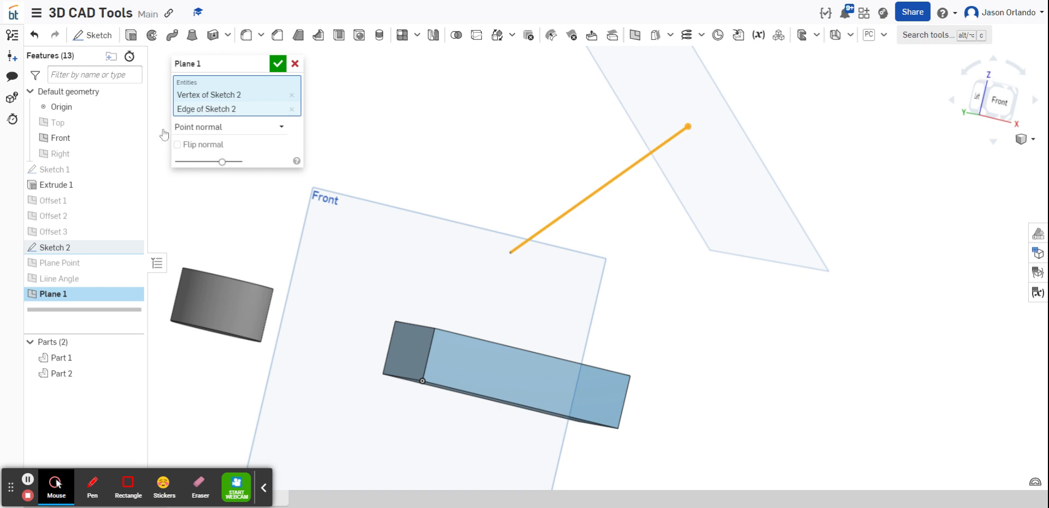
- Replace the endpoint reference of the Point normal plane with the diagonal line's midpoint
left_click(293, 95)
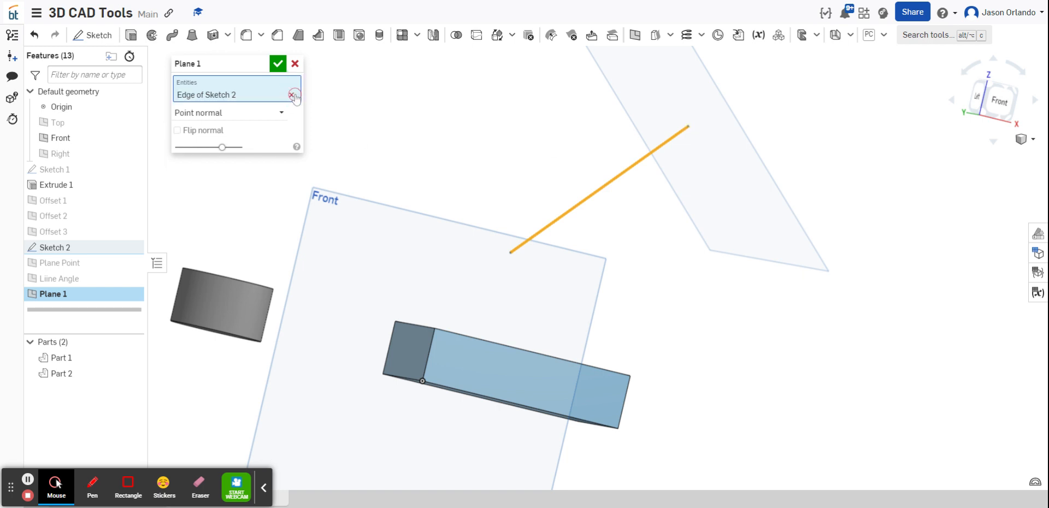
left_click(599, 189)
scroll(601, 189, "down", 3)
mouse_move(650, 209)
right_mouse_down()
mouse_move(629, 219)
mouse_move(645, 209)
right_mouse_up()
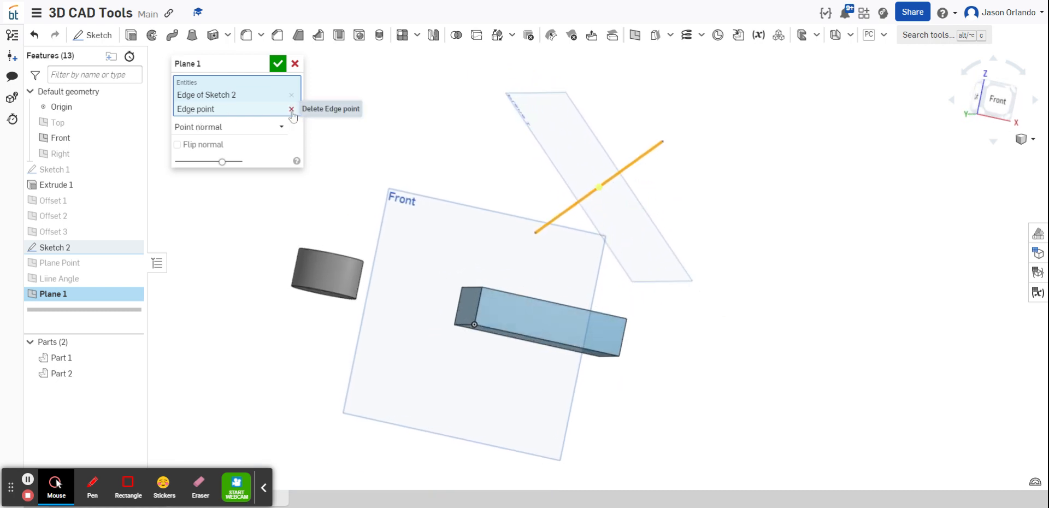
- Replace the midpoint reference of the Point normal plane with the diagonal line's lower endpoint
left_click(290, 109)
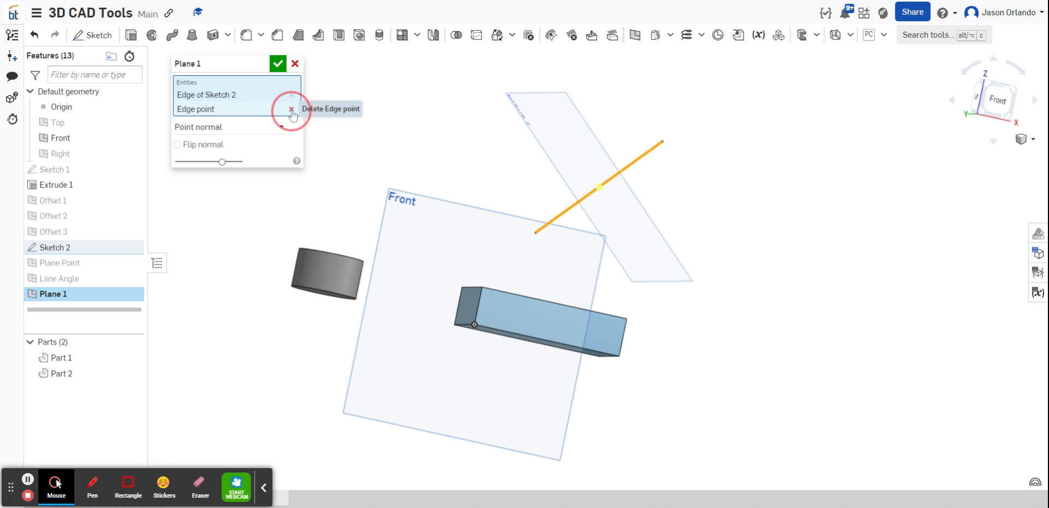
left_click(541, 235)
right_click_drag(664, 216, 674, 220)
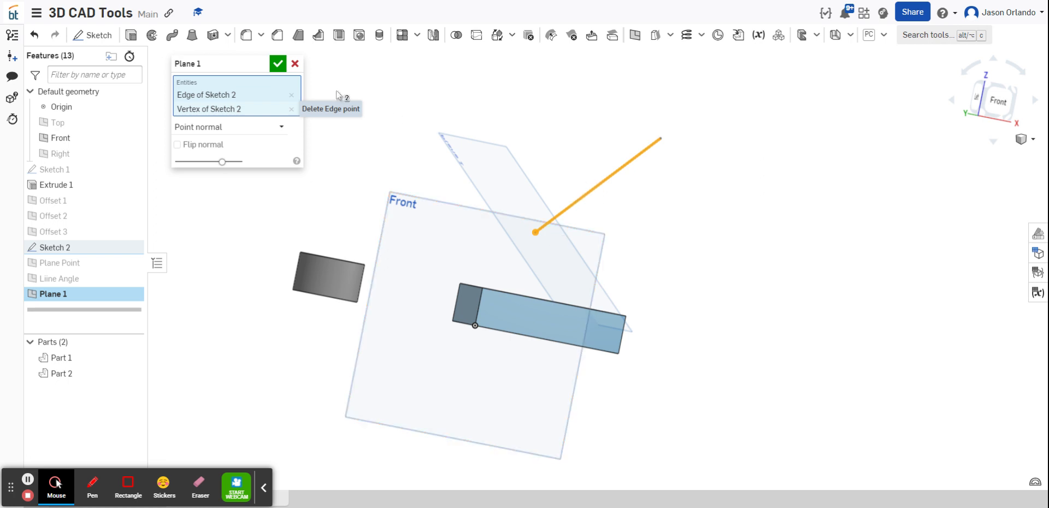
- Name the plane Point Normal and accept it
left_click(267, 66)
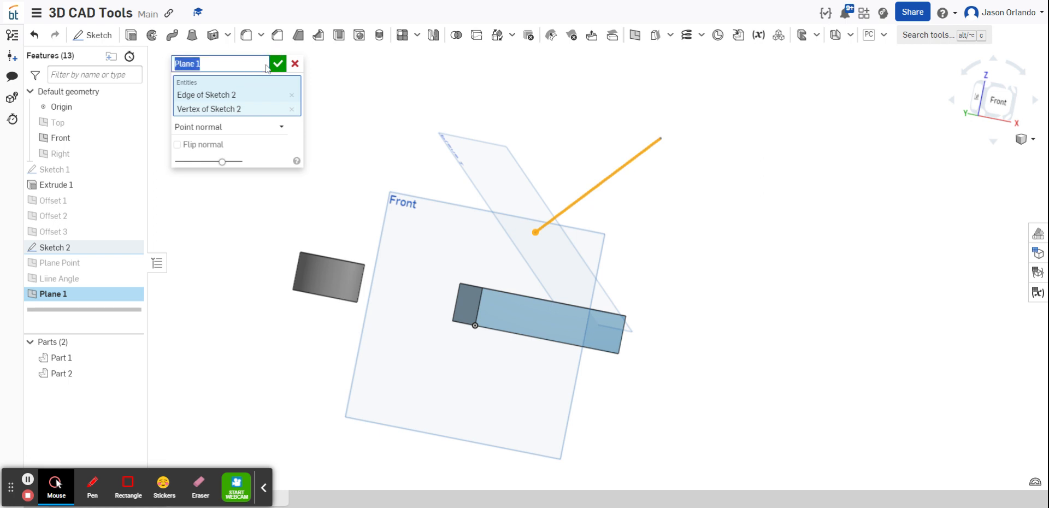
type("Point Normal")
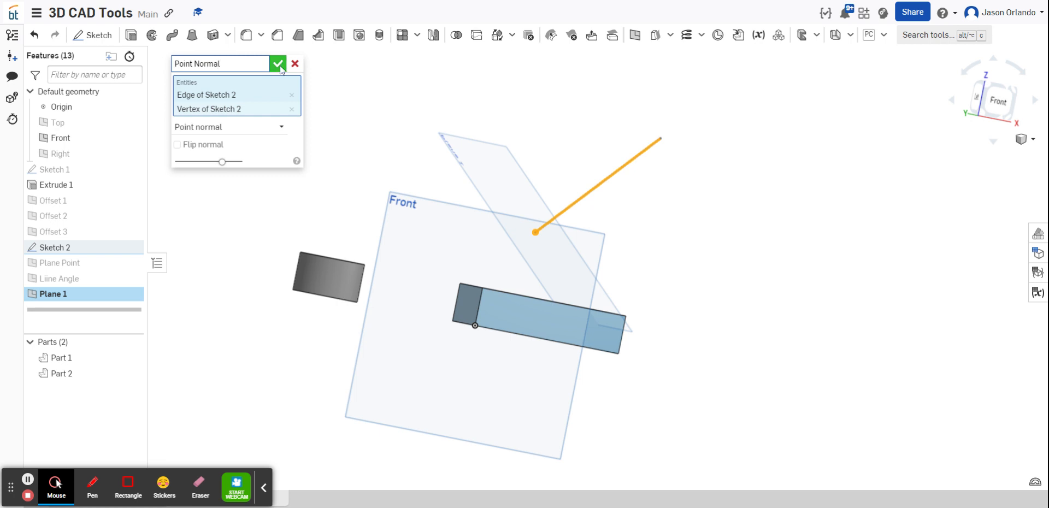
left_click(277, 64)
- Start a Three point plane and hide the Front and Point Normal planes
left_click(635, 35)
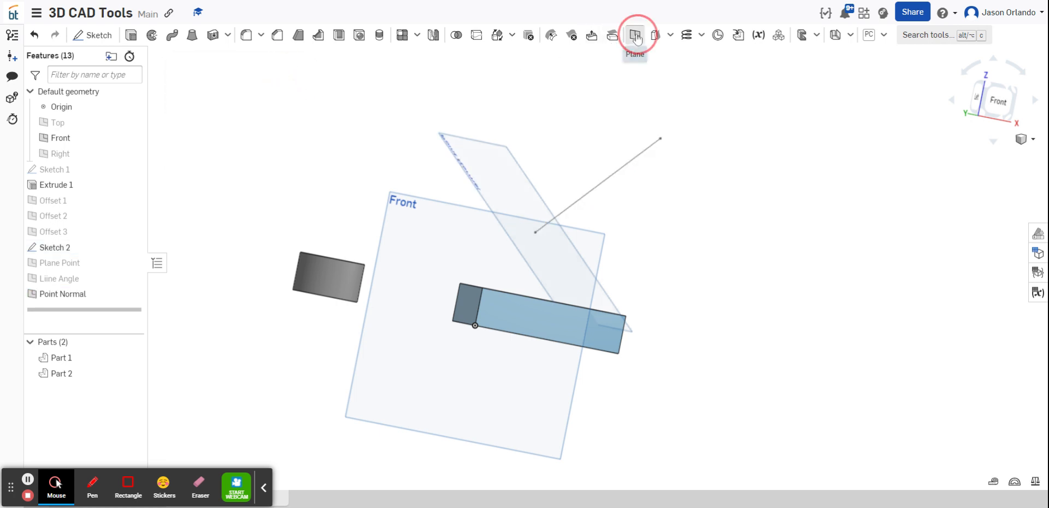
left_click(257, 102)
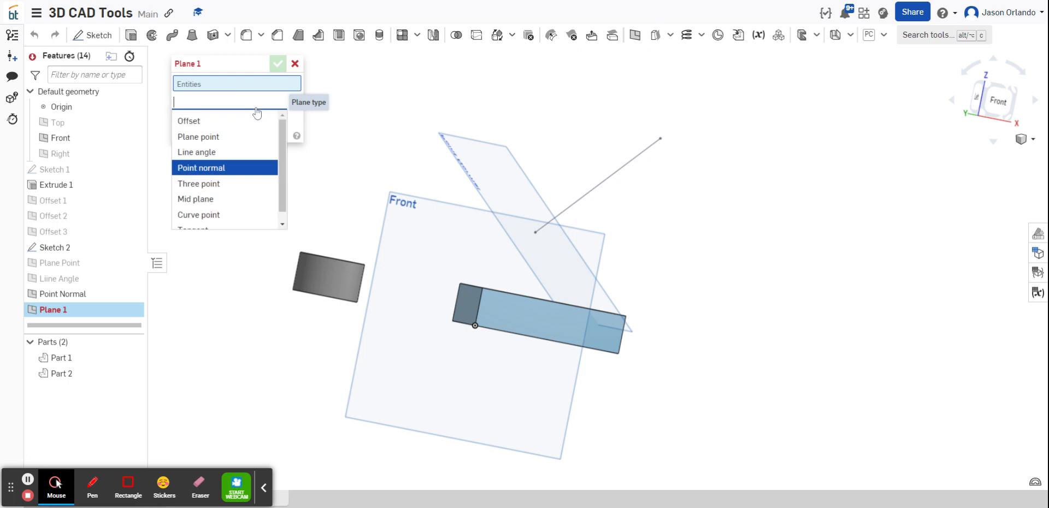
left_click(212, 186)
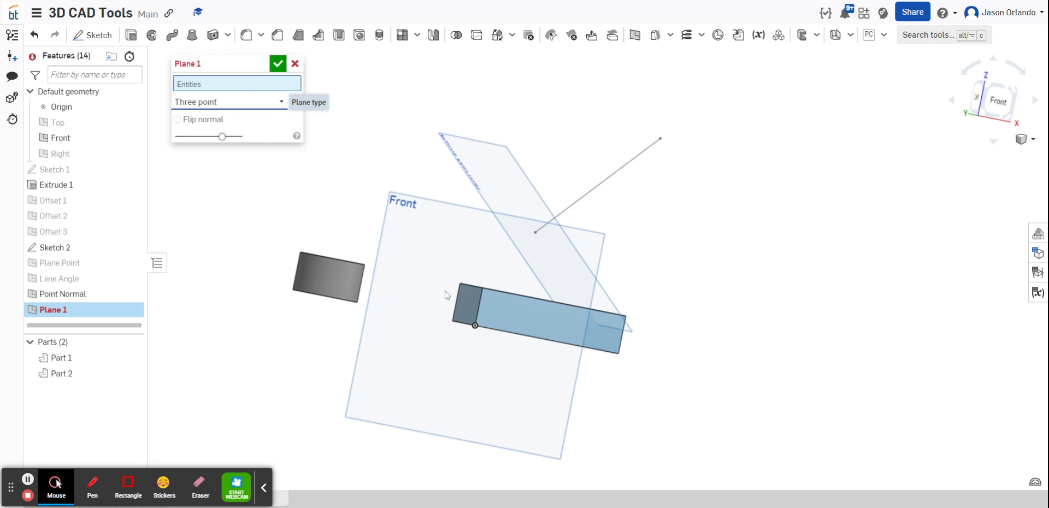
right_click_drag(449, 295, 446, 322)
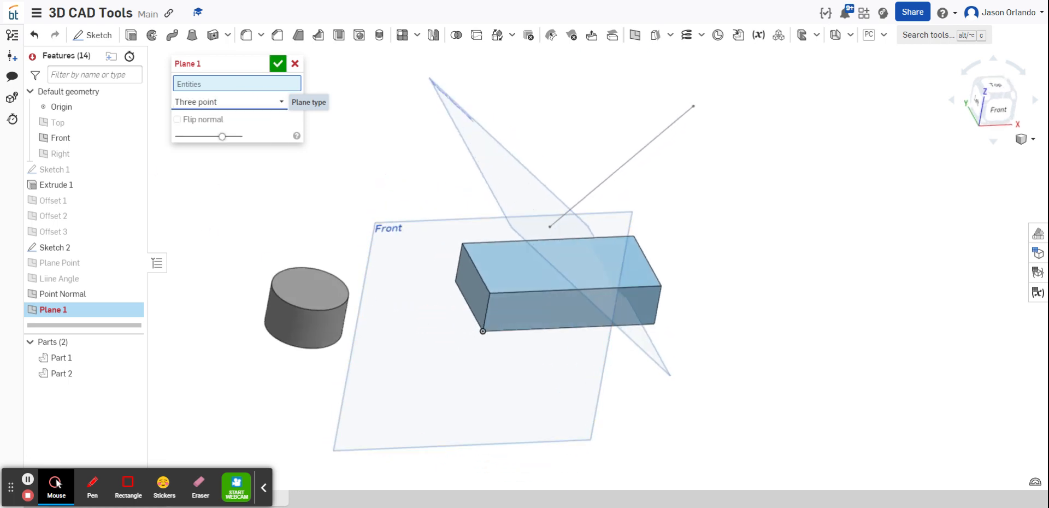
left_click(132, 138)
scroll(355, 225, "up", 2)
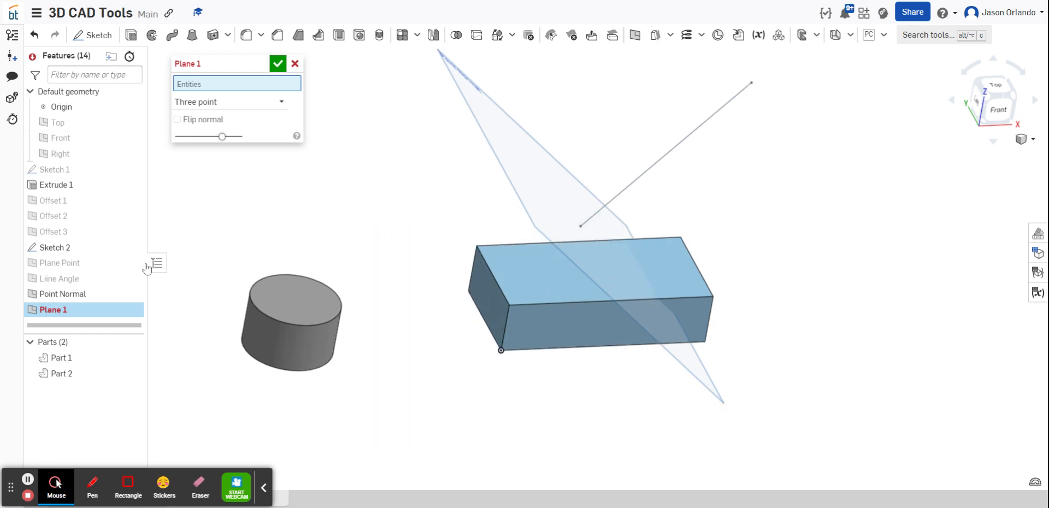
left_click(132, 294)
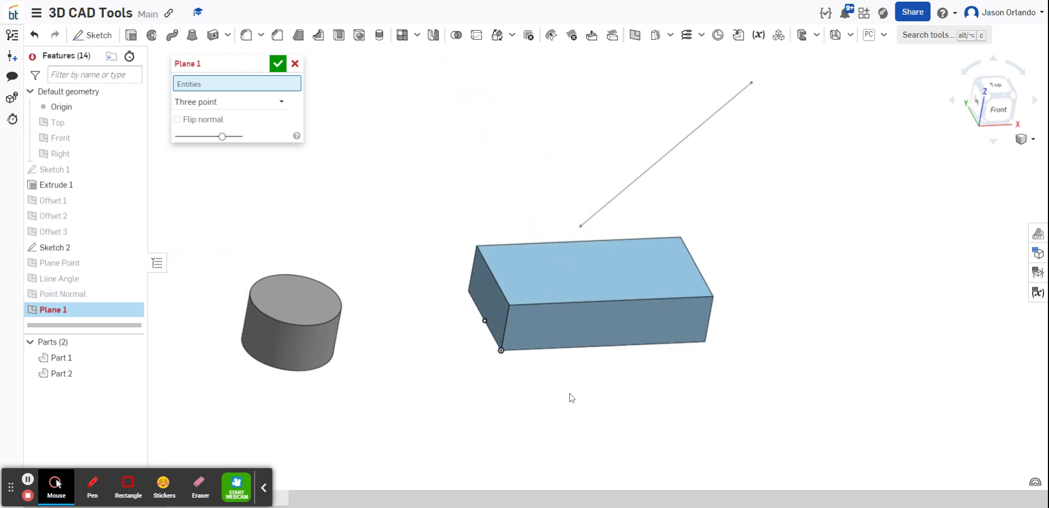
mouse_move(570, 397)
right_mouse_down()
mouse_move(569, 440)
mouse_move(583, 389)
mouse_move(573, 384)
right_mouse_up()
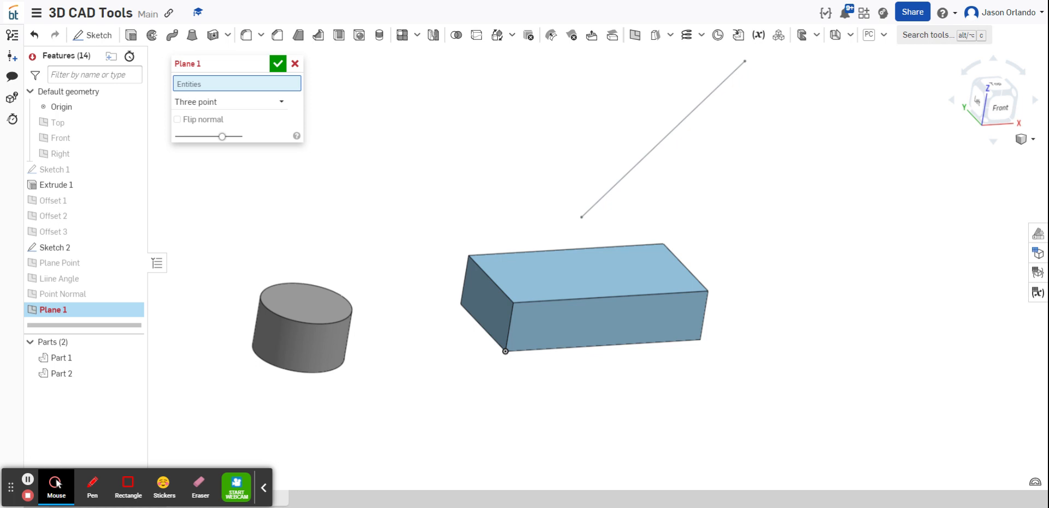
- Define the Three point plane through the box's upper back-left corner, upper front-right corner and the origin
left_click(470, 255)
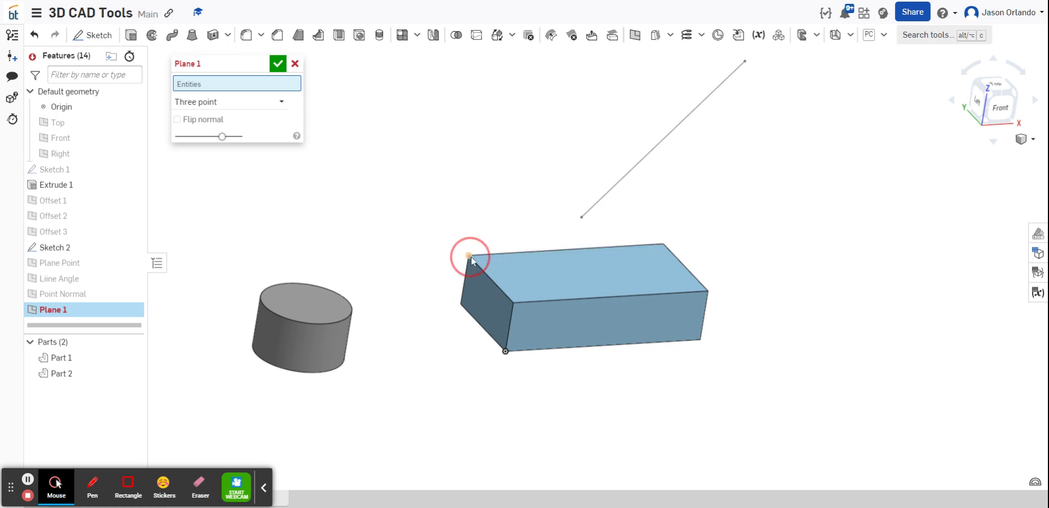
left_click(707, 291)
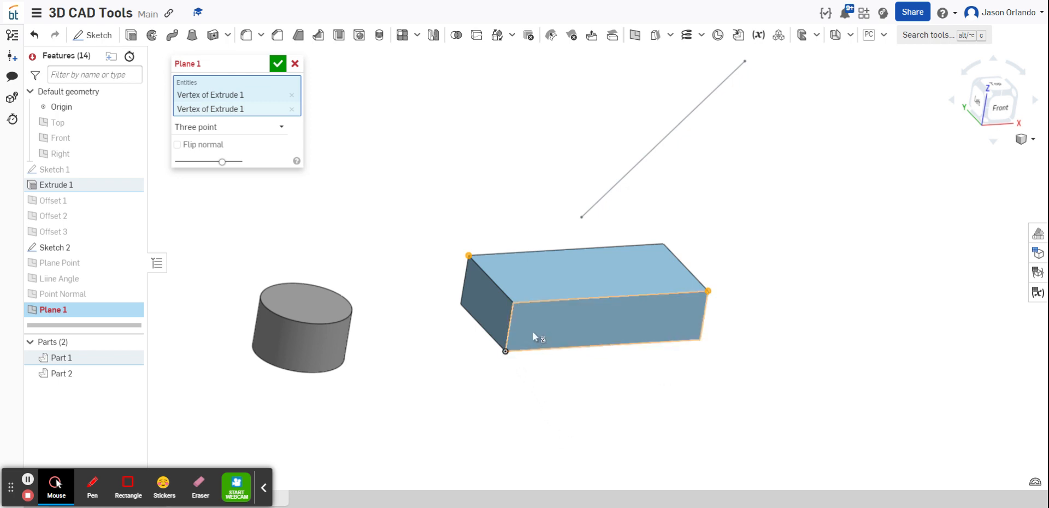
left_click(509, 355)
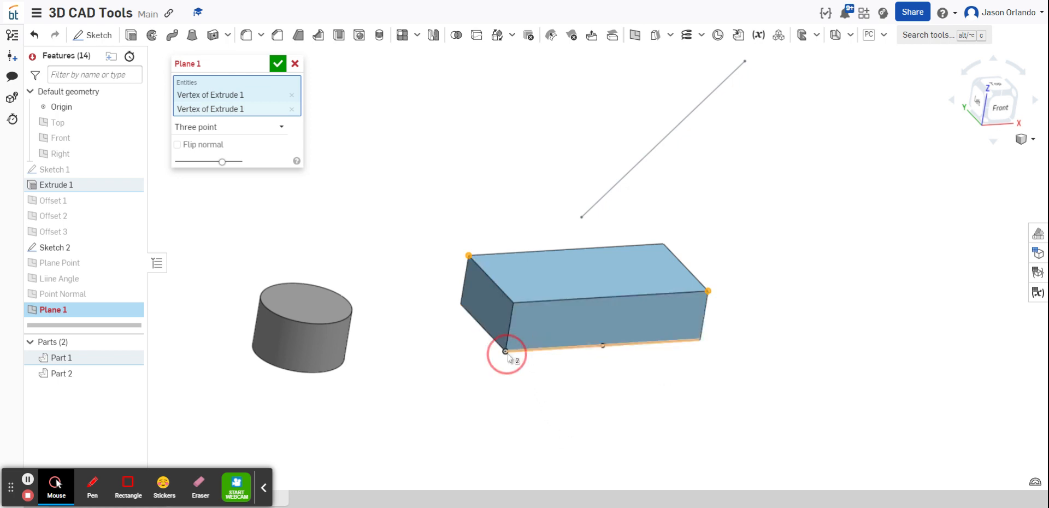
left_click(533, 360)
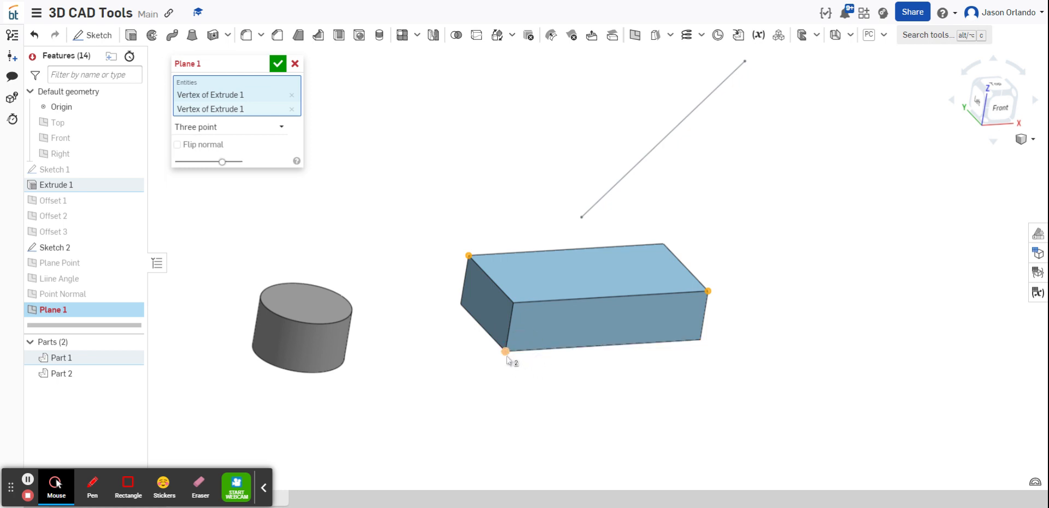
left_click(506, 352)
scroll(527, 410, "down", 1)
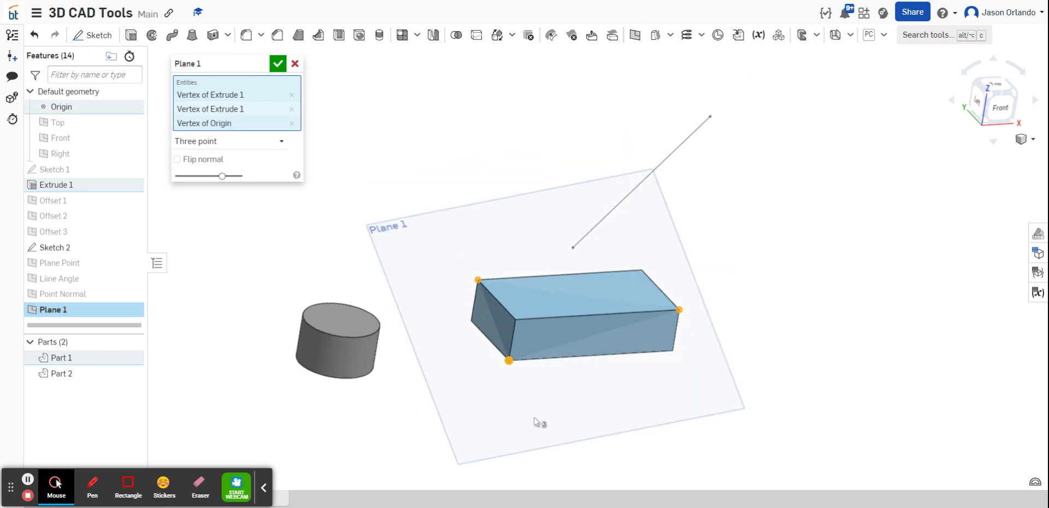
scroll(536, 418, "up", 2)
mouse_move(539, 420)
right_mouse_down()
mouse_move(536, 400)
mouse_move(536, 451)
mouse_move(537, 363)
mouse_move(525, 412)
right_mouse_up()
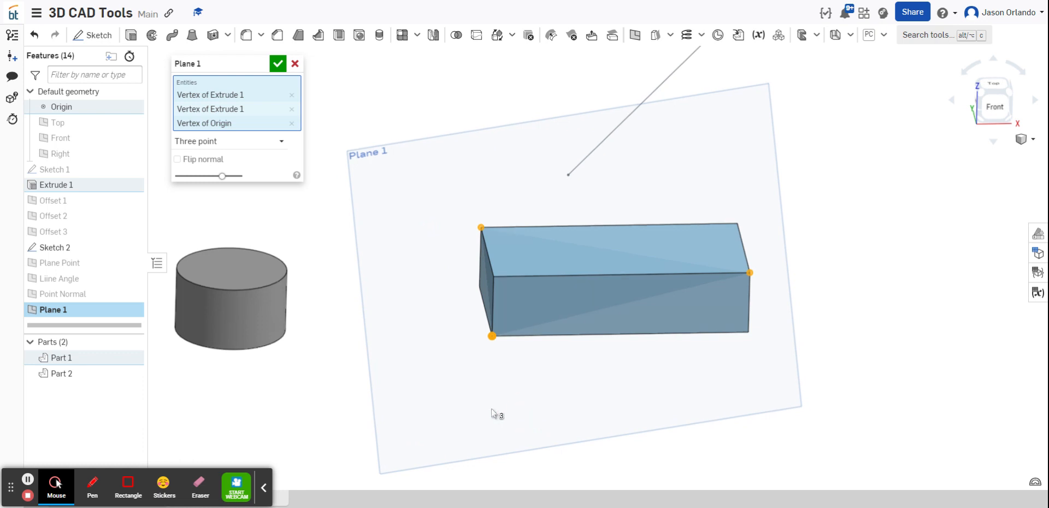
scroll(471, 407, "down", 3)
middle_click_drag(395, 403, 411, 390)
- Name the plane Three Point (non collinear) and accept it
left_click(264, 66)
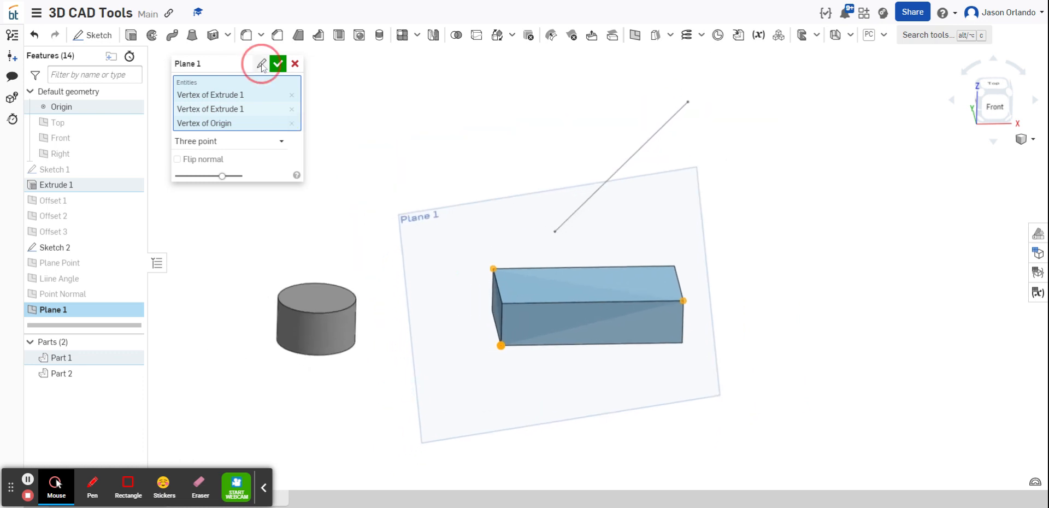
type("Three Point (non co")
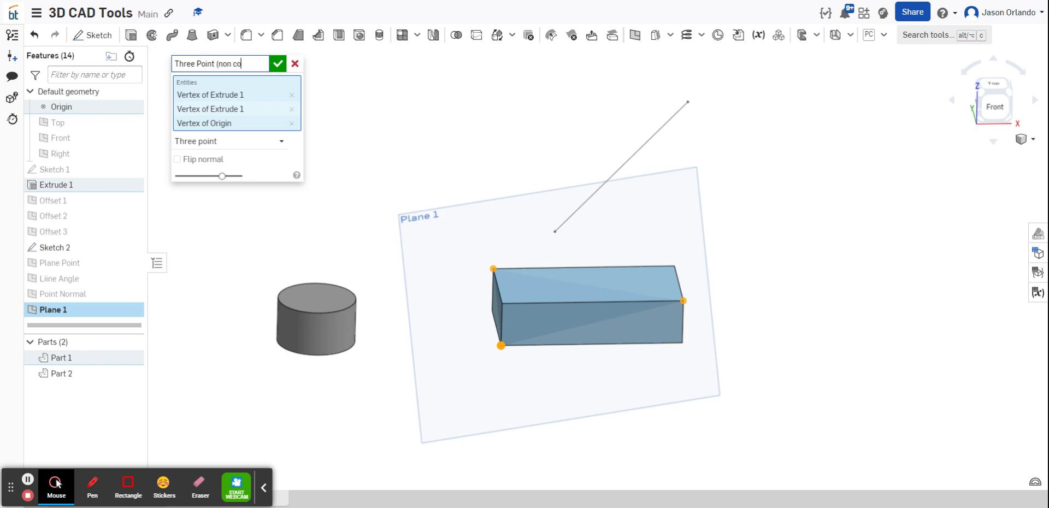
type("llinear")
left_click(279, 64)
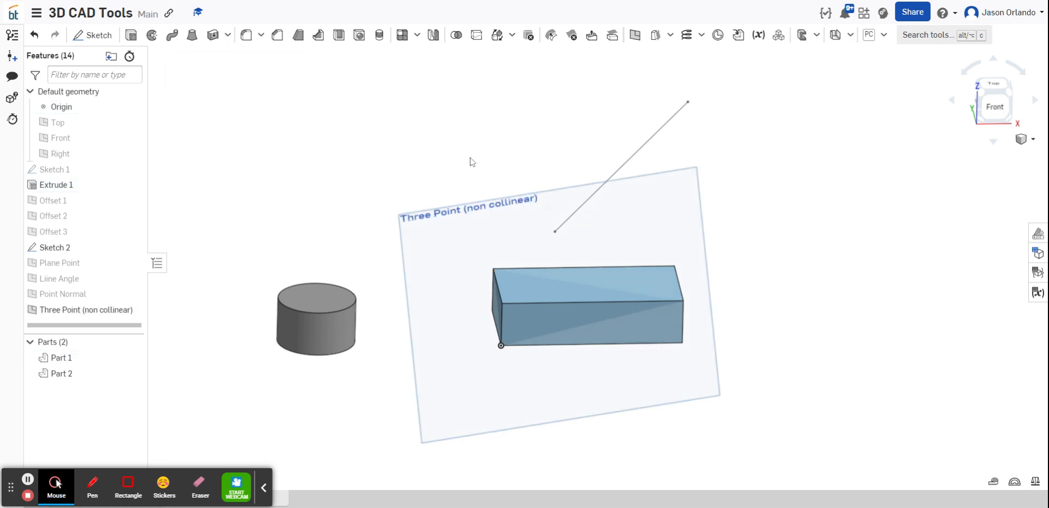
- Define a Mid plane between the box's right and left end faces
left_click(635, 35)
left_click(253, 110)
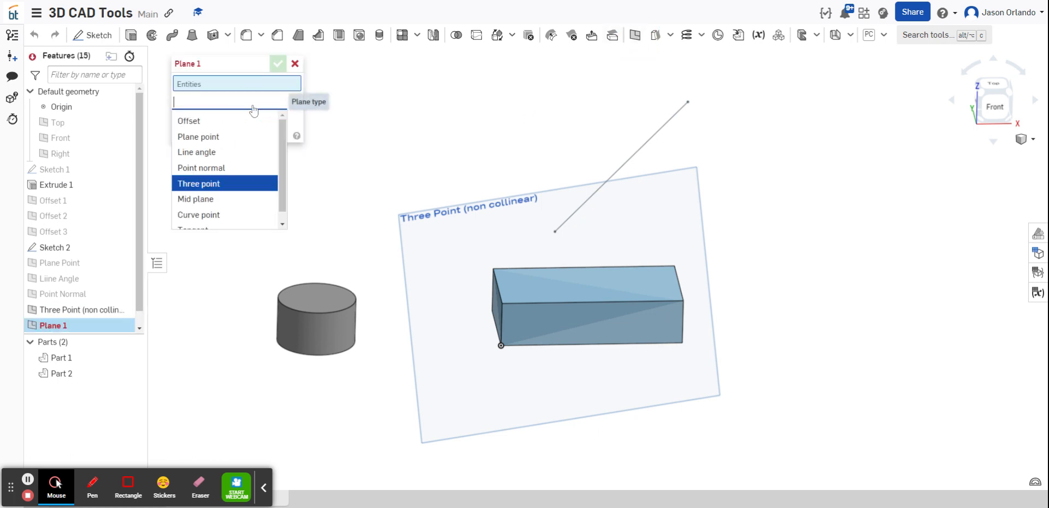
left_click(239, 199)
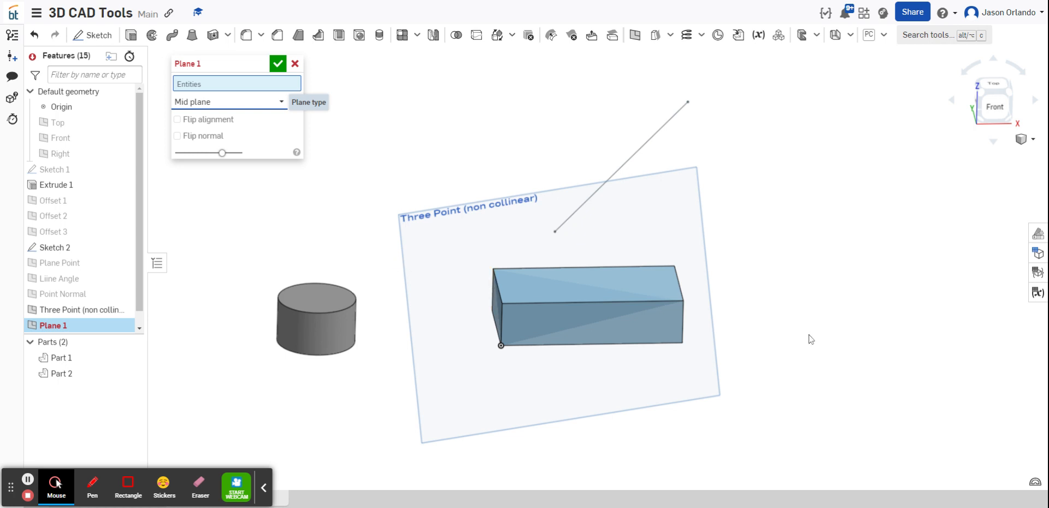
right_click_drag(811, 339, 780, 340)
scroll(765, 342, "up", 3)
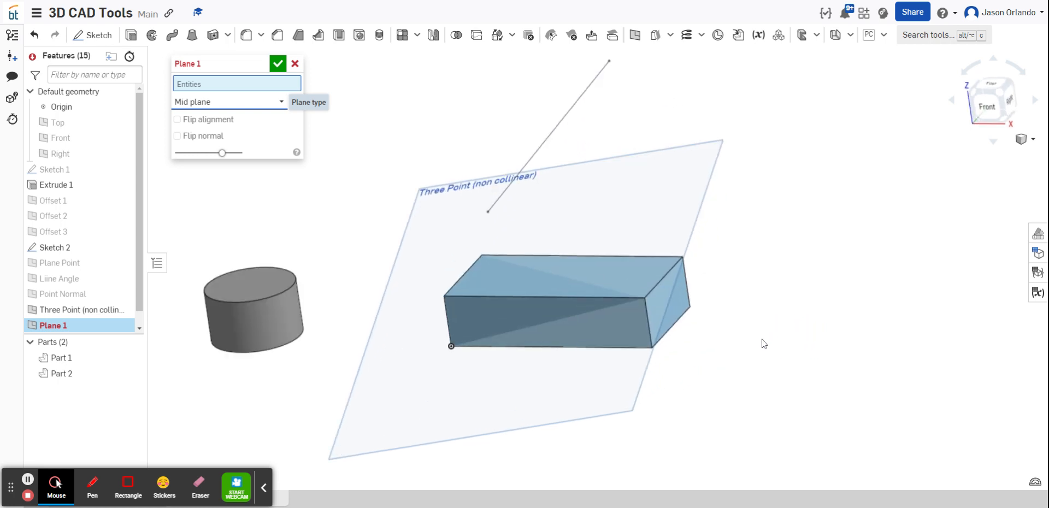
left_click(666, 304)
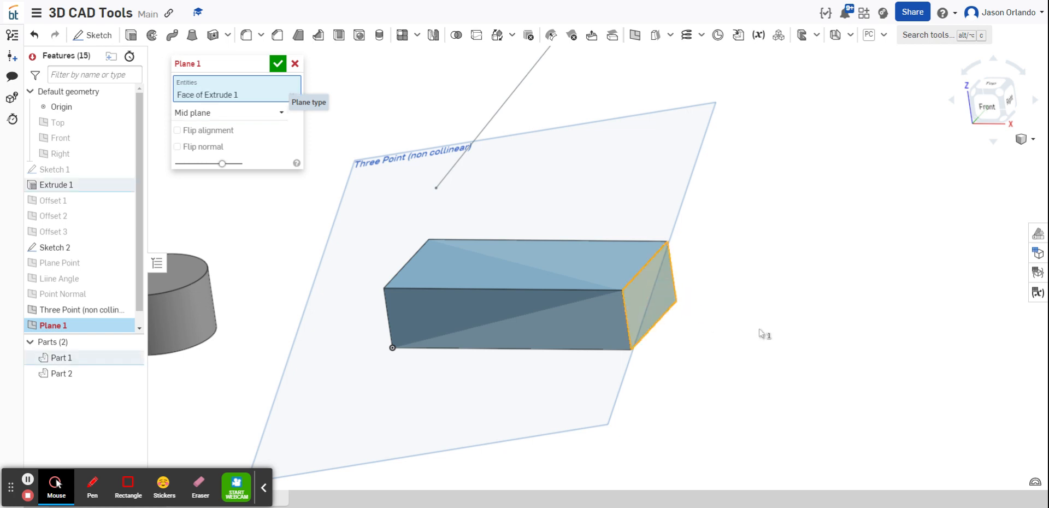
right_click_drag(766, 332, 792, 295)
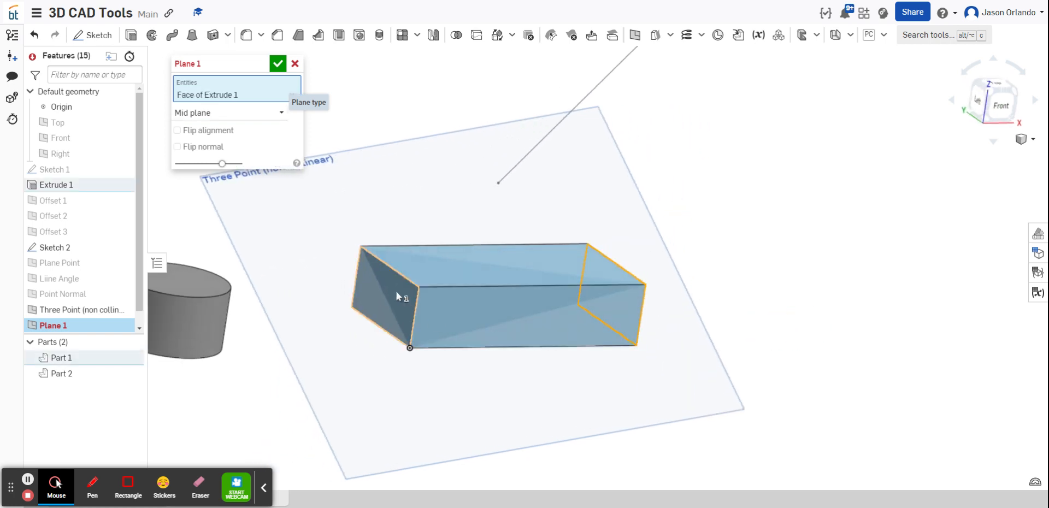
left_click(395, 291)
right_click_drag(719, 286, 750, 295)
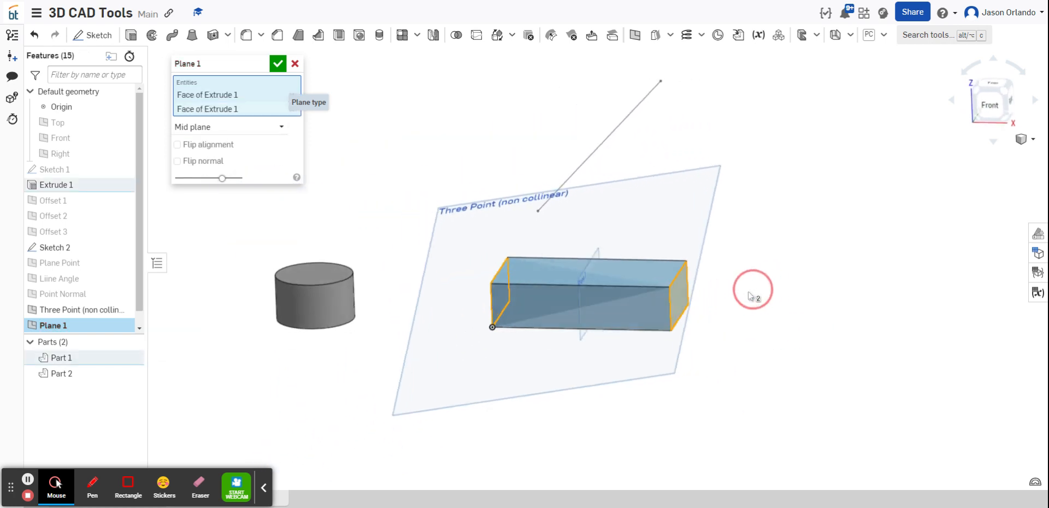
scroll(585, 269, "up", 3)
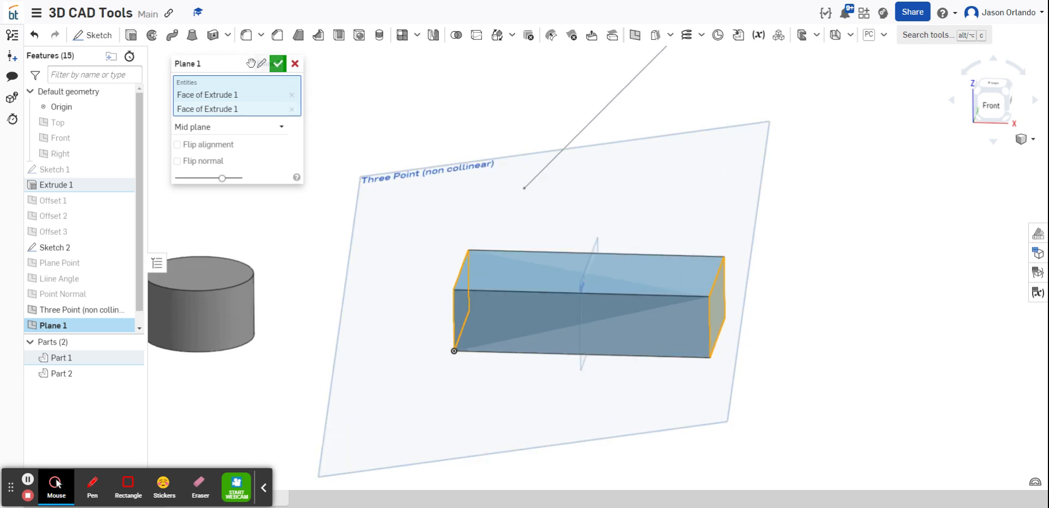
- Name the box's mid plane Midplane (box) and accept it
left_click(260, 64)
type("Mid")
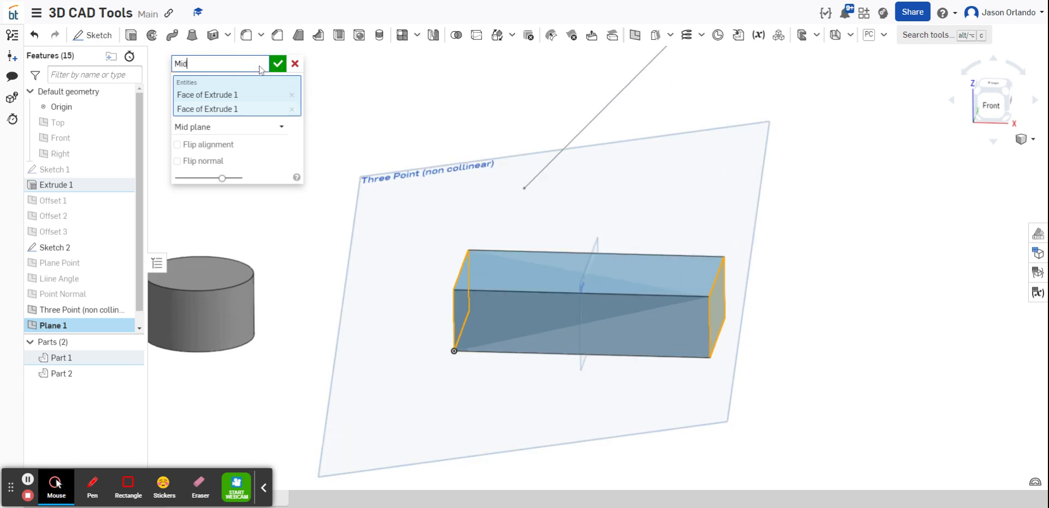
type("plane (box")
left_click(278, 63)
- Define a Mid plane between the cylinder's top and bottom faces
scroll(288, 188, "up", 5)
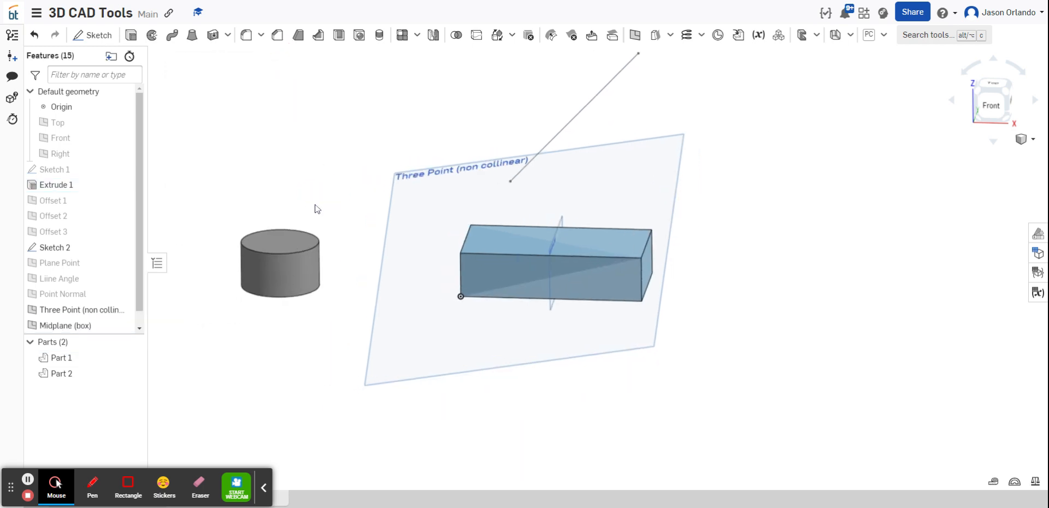
left_click(635, 35)
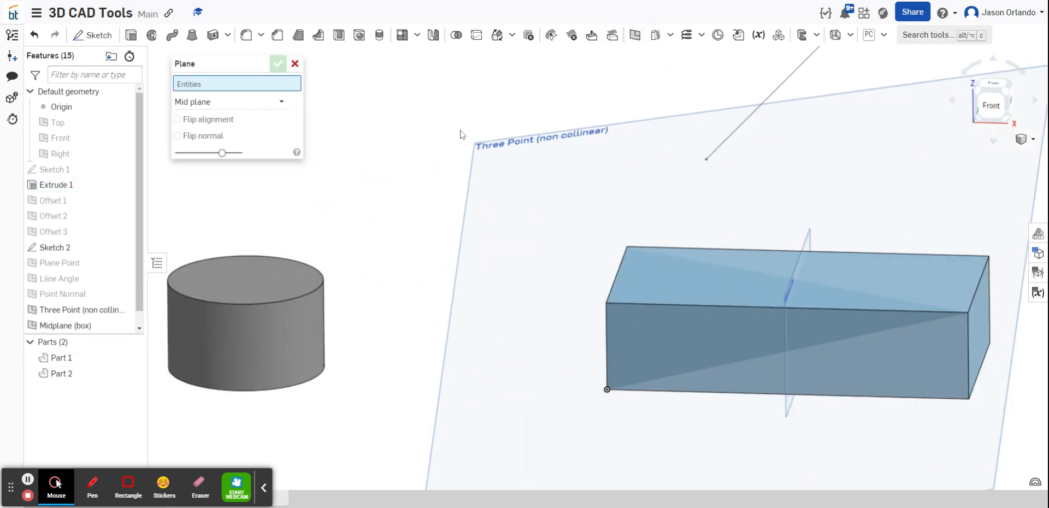
left_click(246, 275)
right_click_drag(382, 342, 380, 308)
left_click(276, 399)
right_click_drag(277, 399, 424, 300)
middle_click_drag(423, 299, 438, 303)
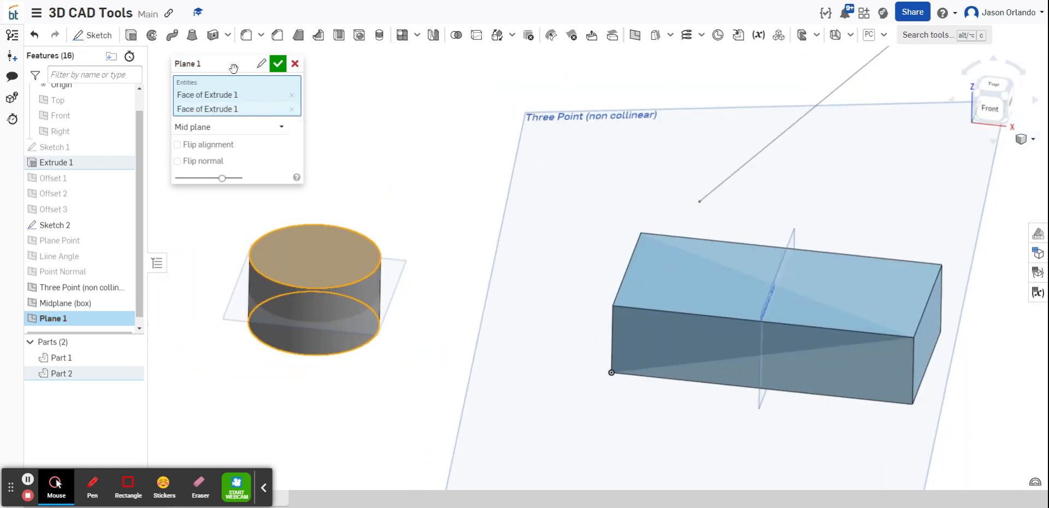
- Name the cylinder's mid plane Mid Plane Cyclinder and accept it
left_click(261, 64)
type("Mid")
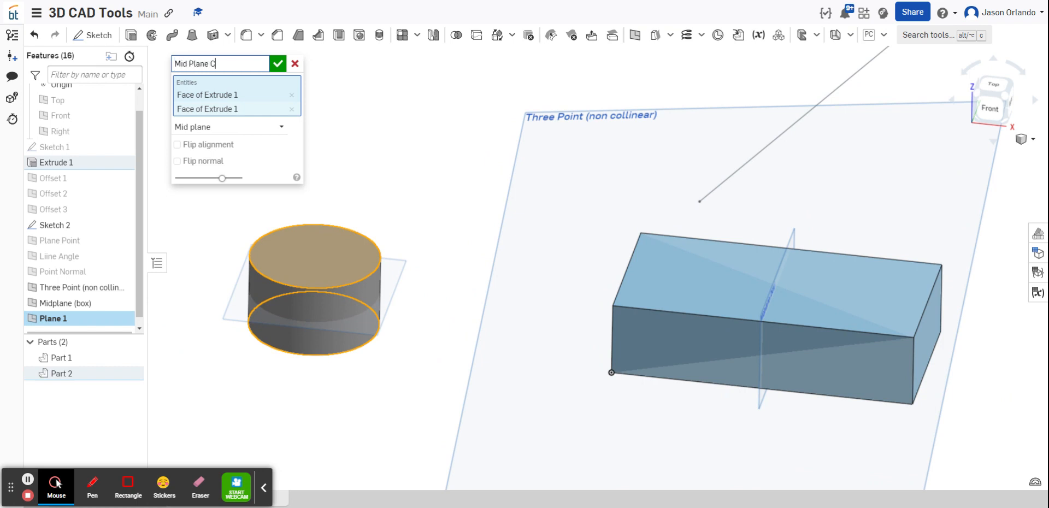
type(" Plane Cyclinder")
key("Return")
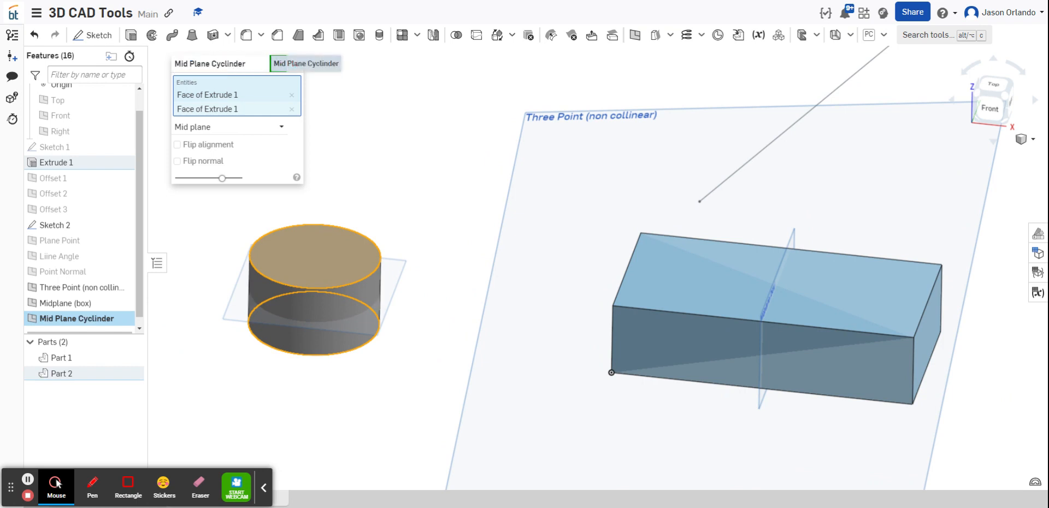
left_click(278, 64)
scroll(334, 86, "down", 2)
scroll(411, 153, "down", 1)
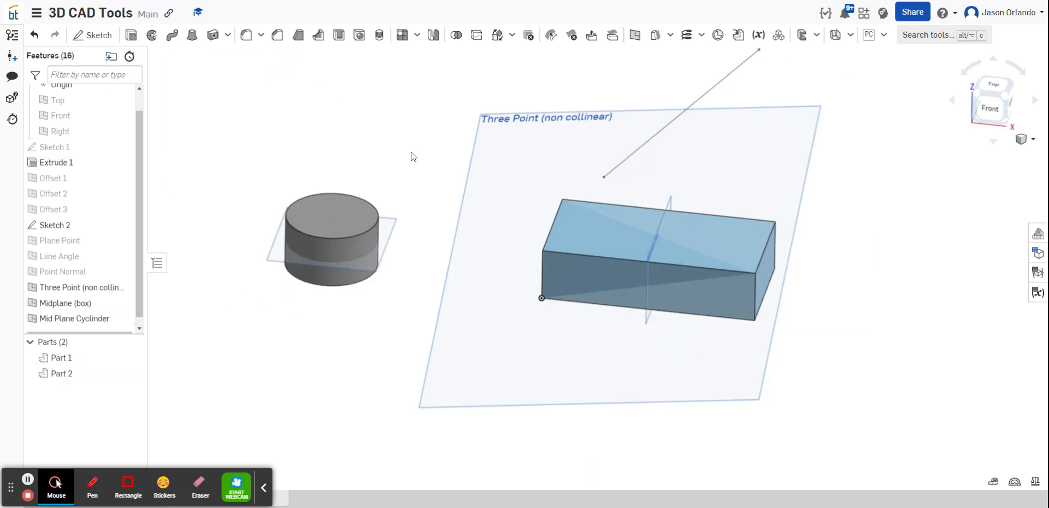
middle_click_drag(411, 153, 362, 158)
mouse_move(364, 167)
right_mouse_down()
mouse_move(346, 139)
mouse_move(361, 164)
right_mouse_up()
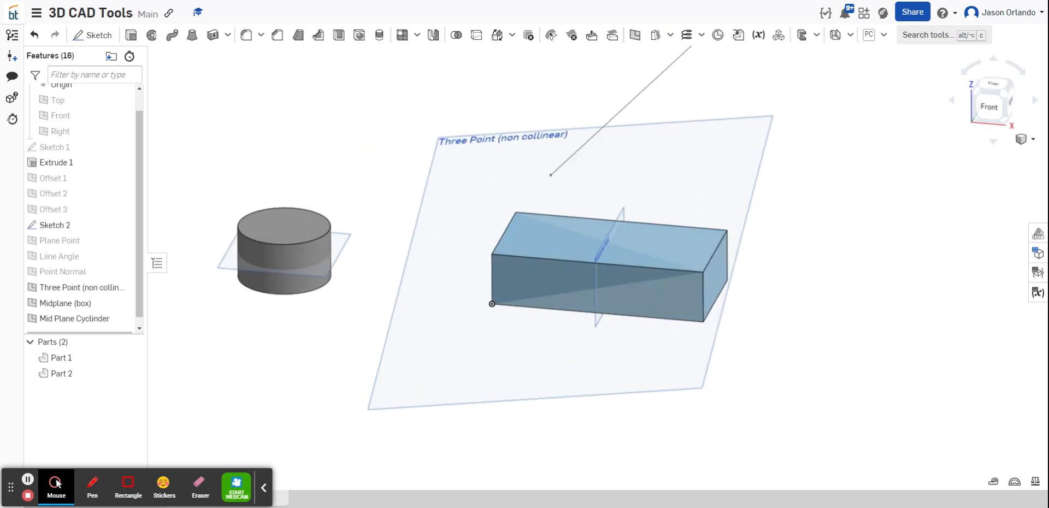
- Define a Mid plane between the box's bottom face and the Three Point (non collinear) plane
left_click(635, 36)
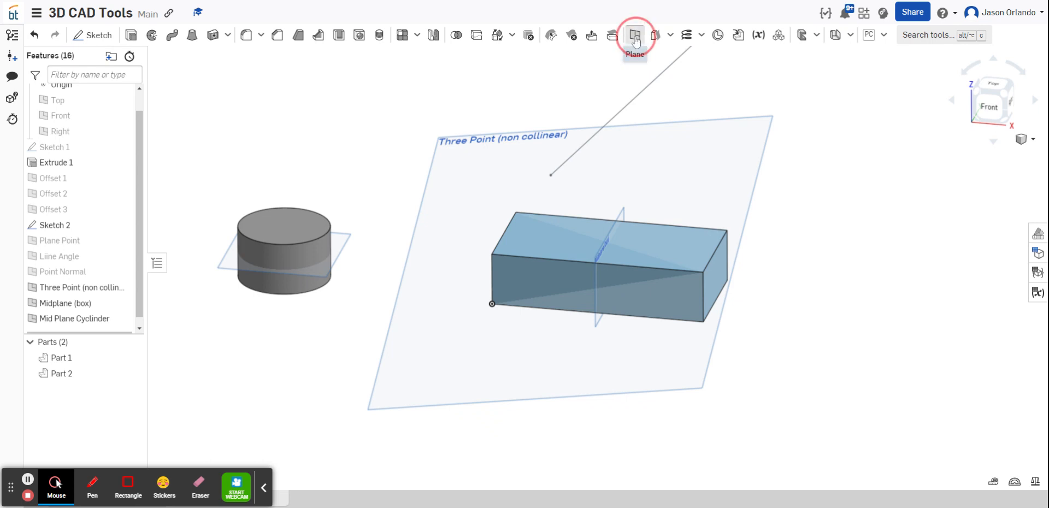
right_click_drag(870, 401, 835, 366)
scroll(747, 317, "up", 5)
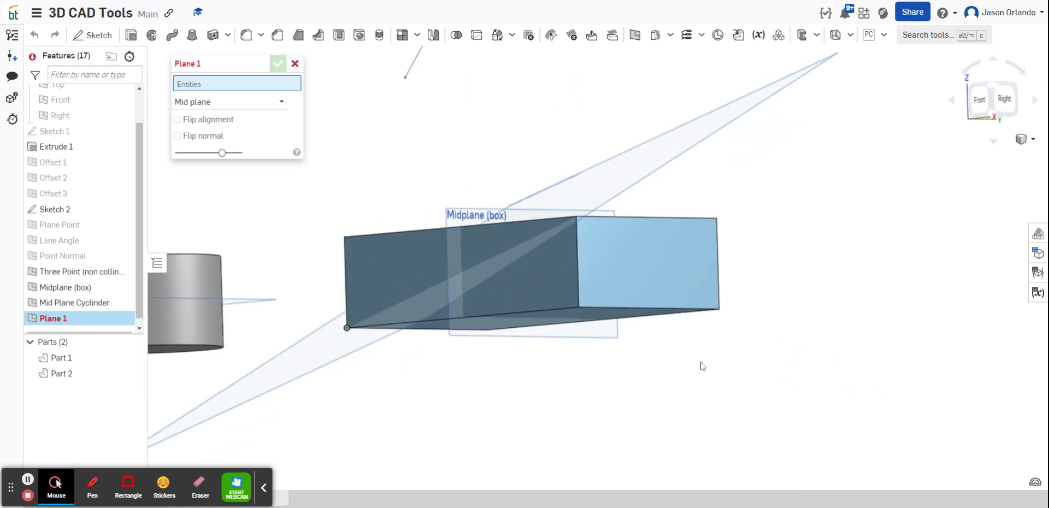
scroll(585, 320, "up", 1)
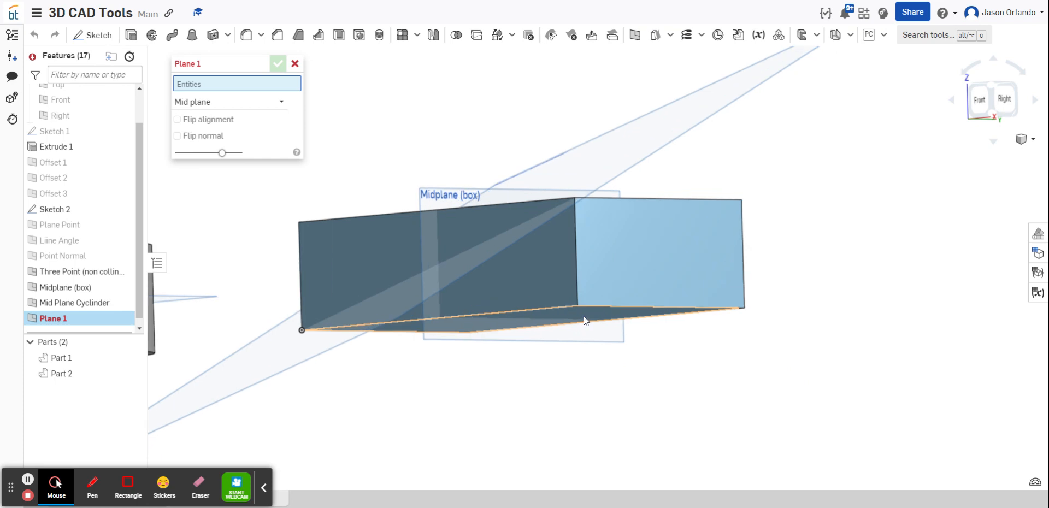
left_click(585, 315)
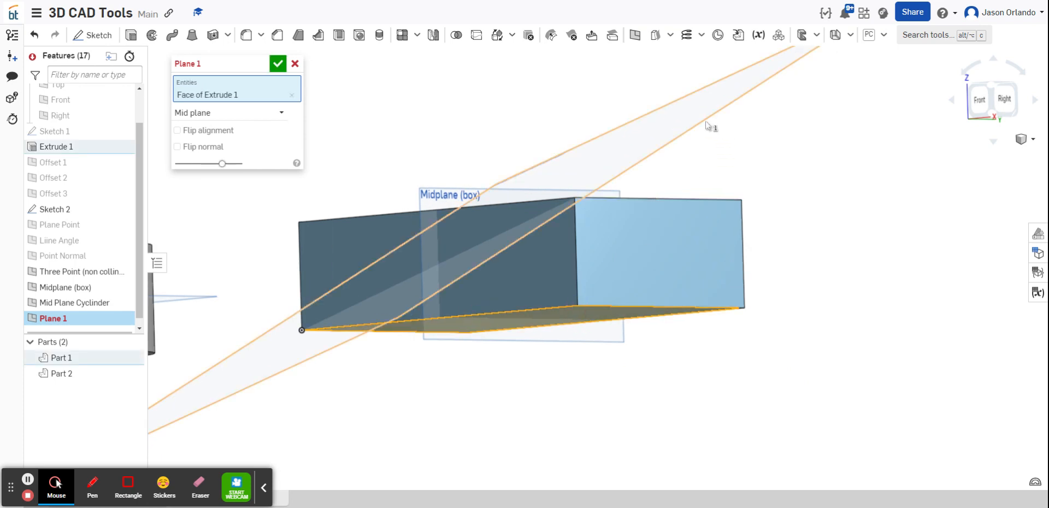
scroll(709, 127, "down", 2)
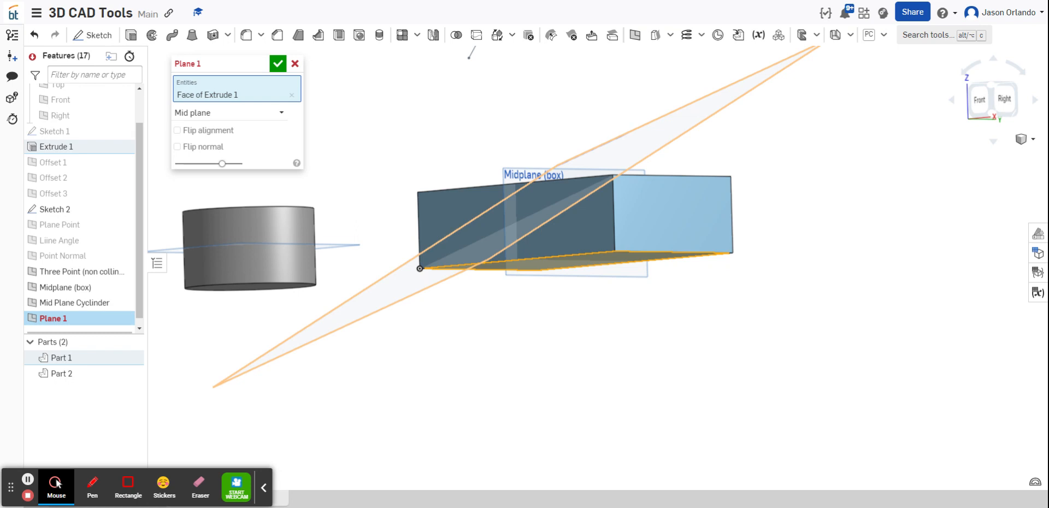
left_click(705, 125)
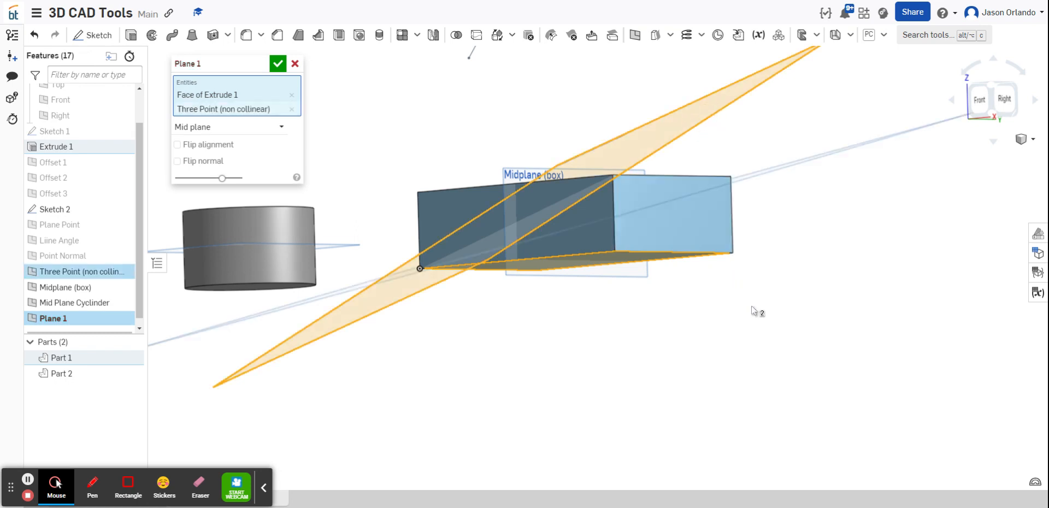
mouse_move(767, 328)
right_mouse_down()
mouse_move(757, 333)
mouse_move(766, 339)
right_mouse_up()
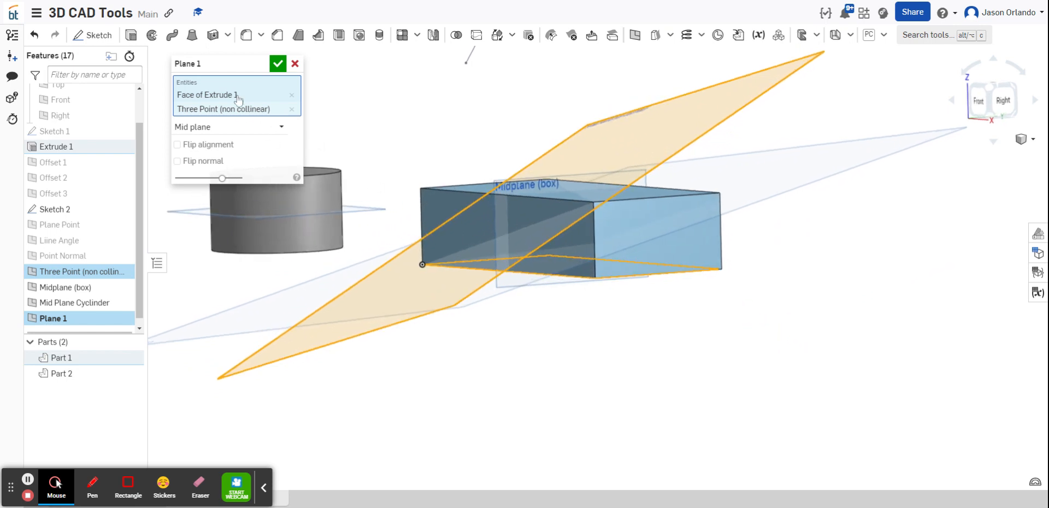
- Name the mid plane between the box's bottom and the three-point plane Mid Plane 3 and accept it
left_click(263, 64)
type("Mid")
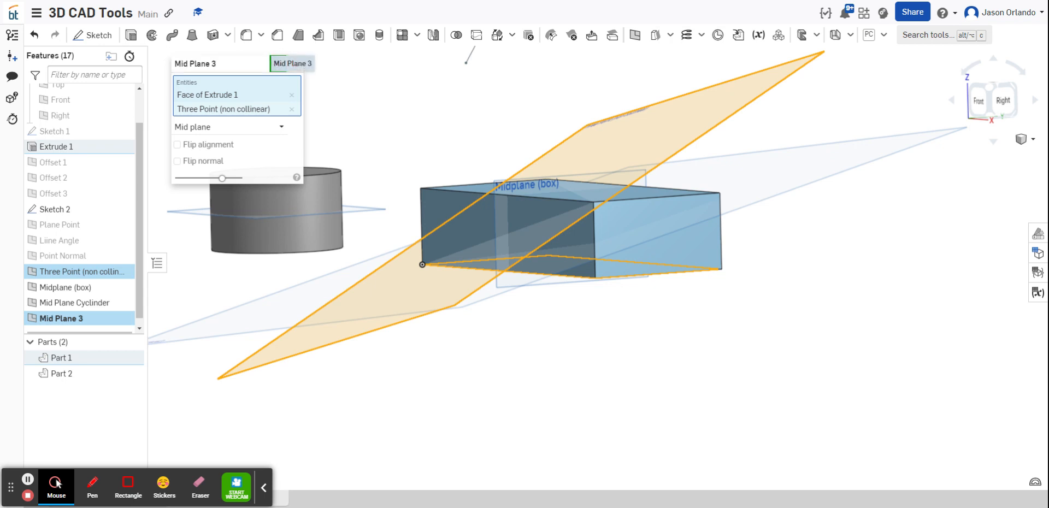
left_click(278, 63)
scroll(445, 95, "down", 2)
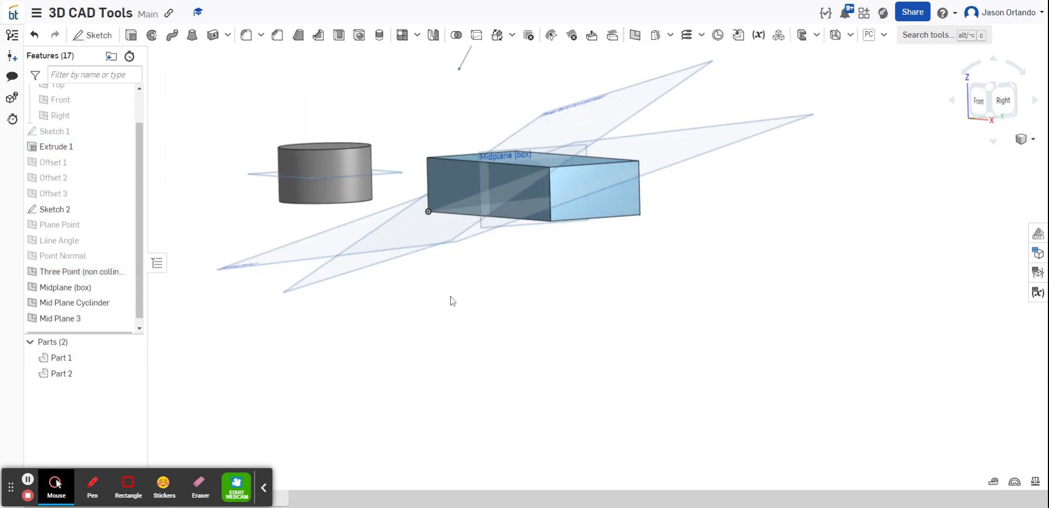
left_click(635, 35)
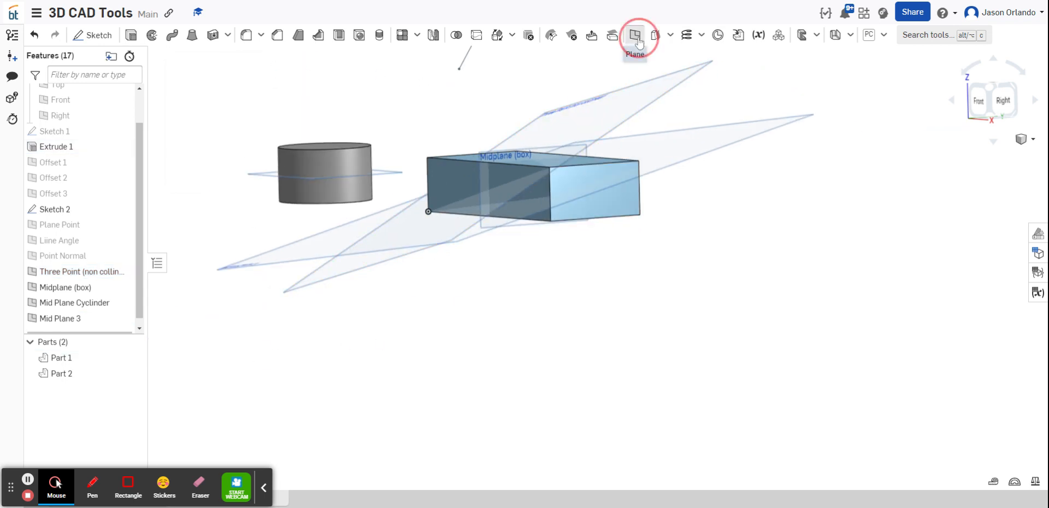
left_click(257, 104)
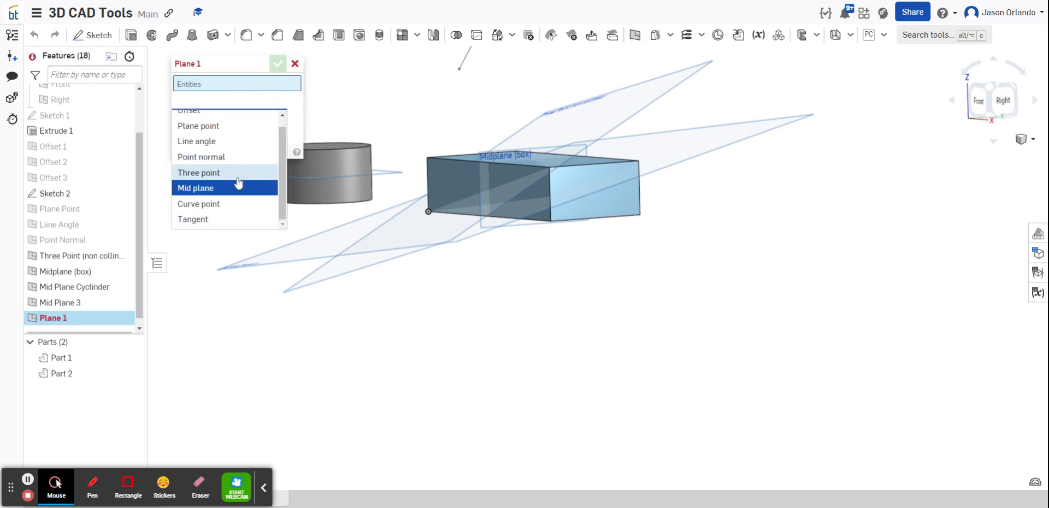
scroll(522, 285, "down", 2)
middle_click_drag(522, 293, 553, 375)
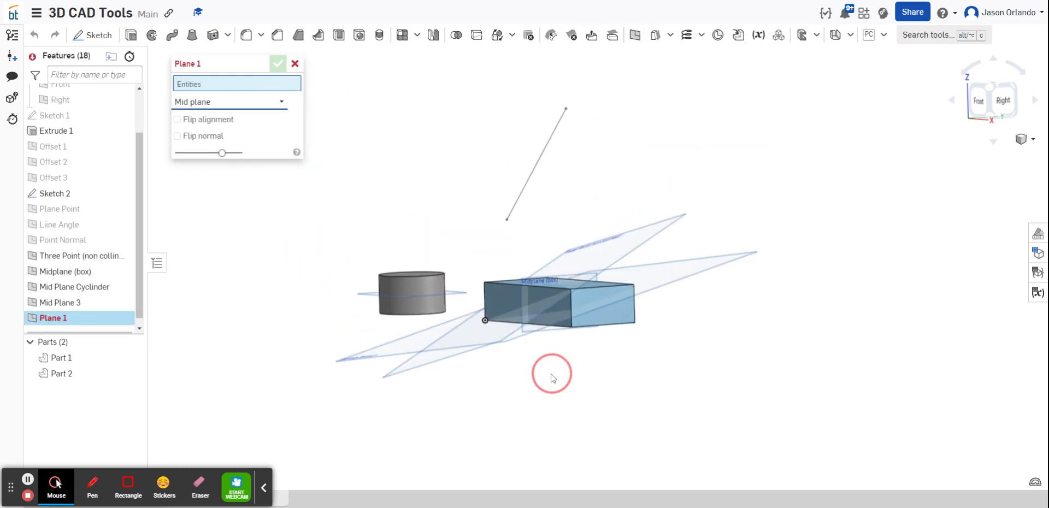
left_click(295, 63)
- Start a sketch on Mid Plane 3 and hide all planes
scroll(368, 126, "up", 3)
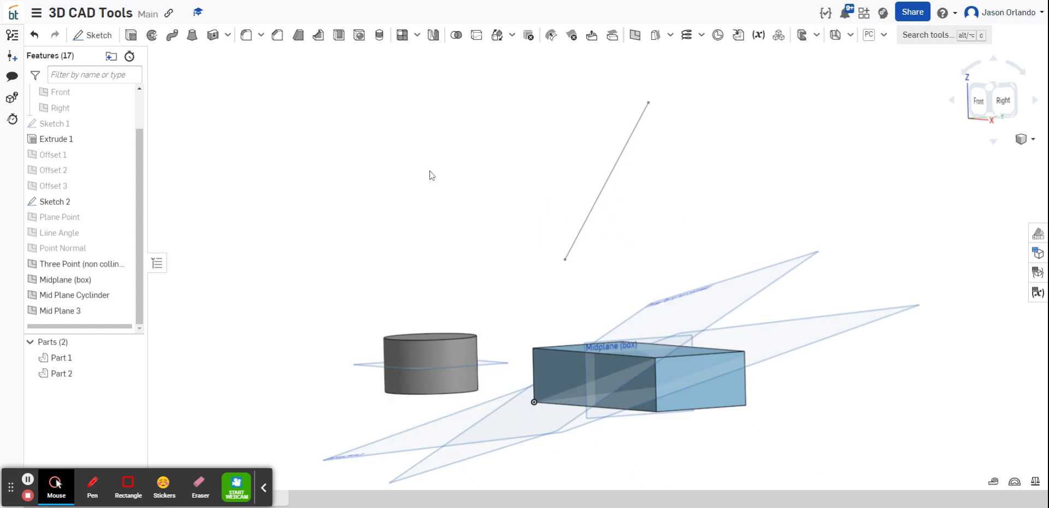
scroll(410, 195, "down", 2)
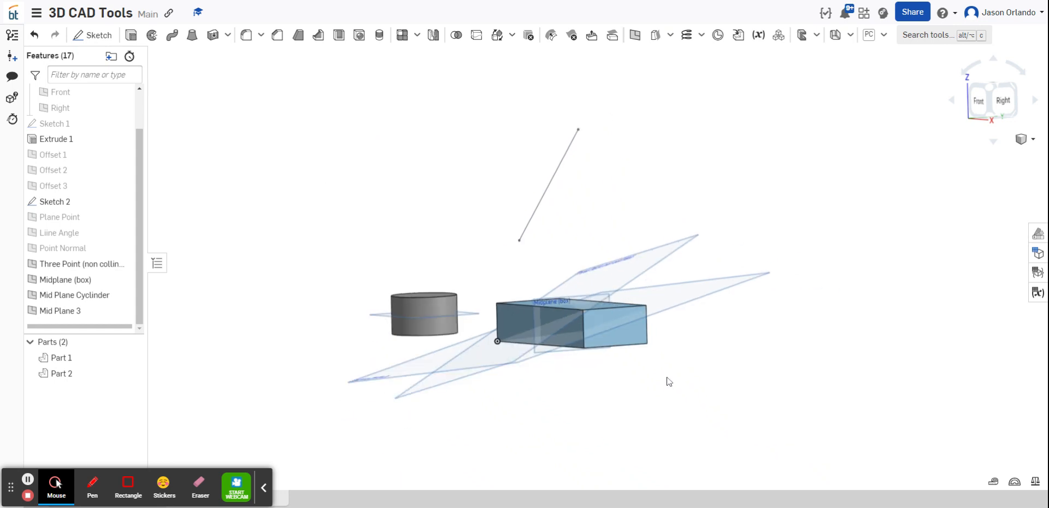
right_click_drag(689, 365, 705, 379)
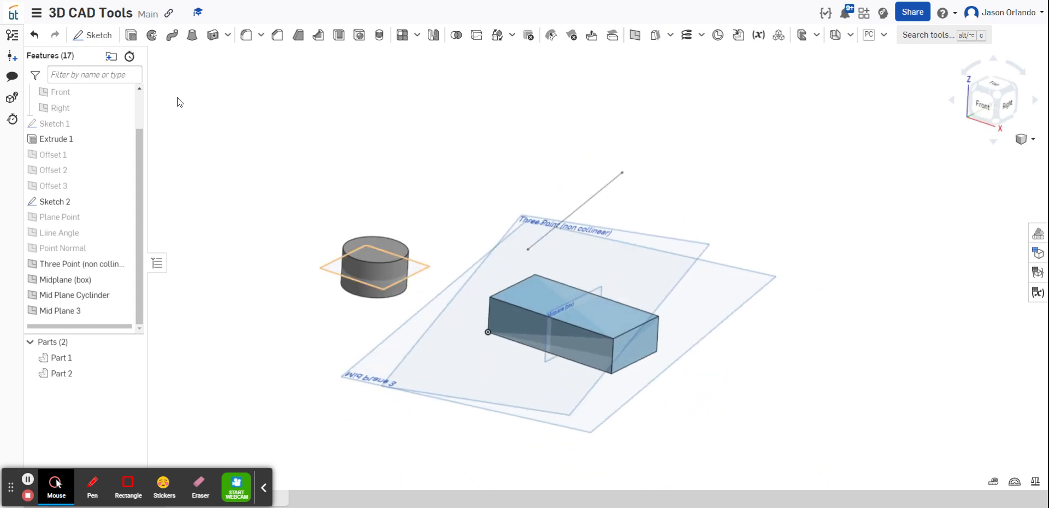
left_click(93, 35)
scroll(747, 302, "up", 3)
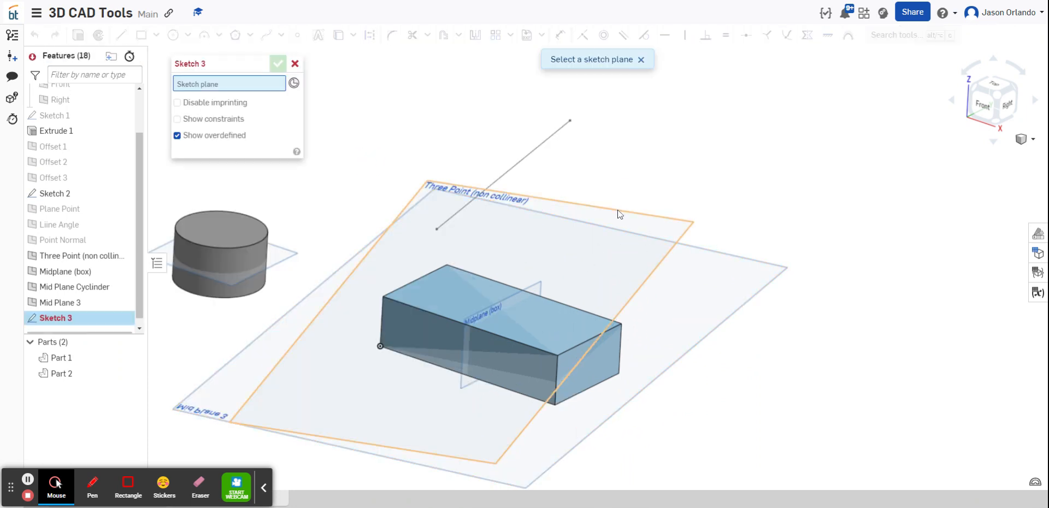
mouse_move(857, 246)
right_mouse_down()
mouse_move(808, 208)
mouse_move(815, 225)
mouse_move(862, 237)
mouse_move(770, 278)
right_mouse_up()
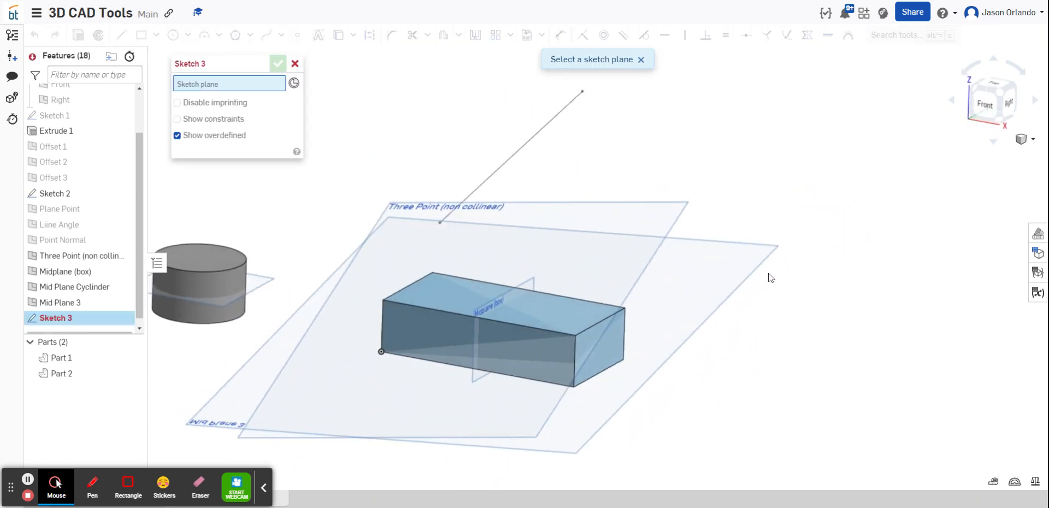
left_click(760, 272)
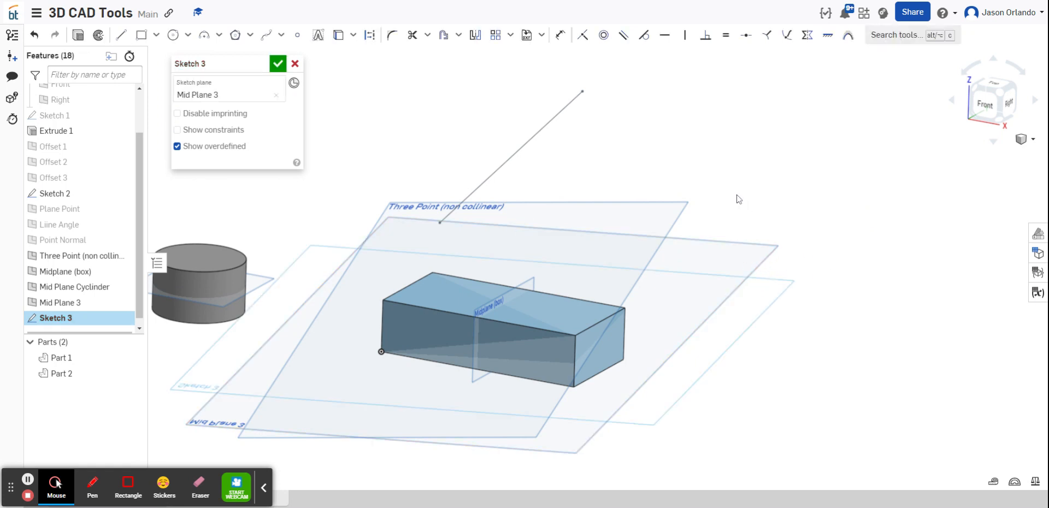
key("p")
key("p")
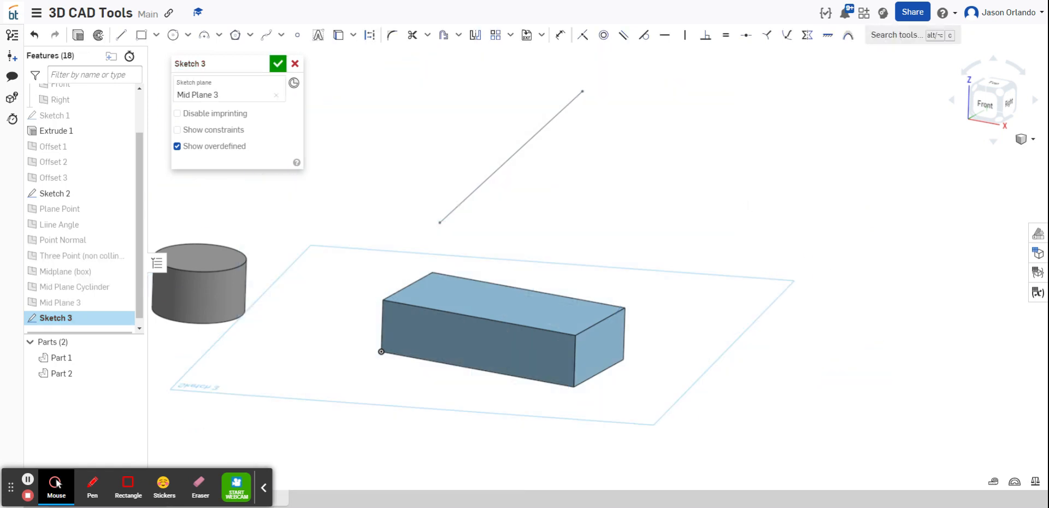
- Sketch an S-shaped spline through eight points beside the box's right end and accept the sketch
scroll(741, 201, "down", 3)
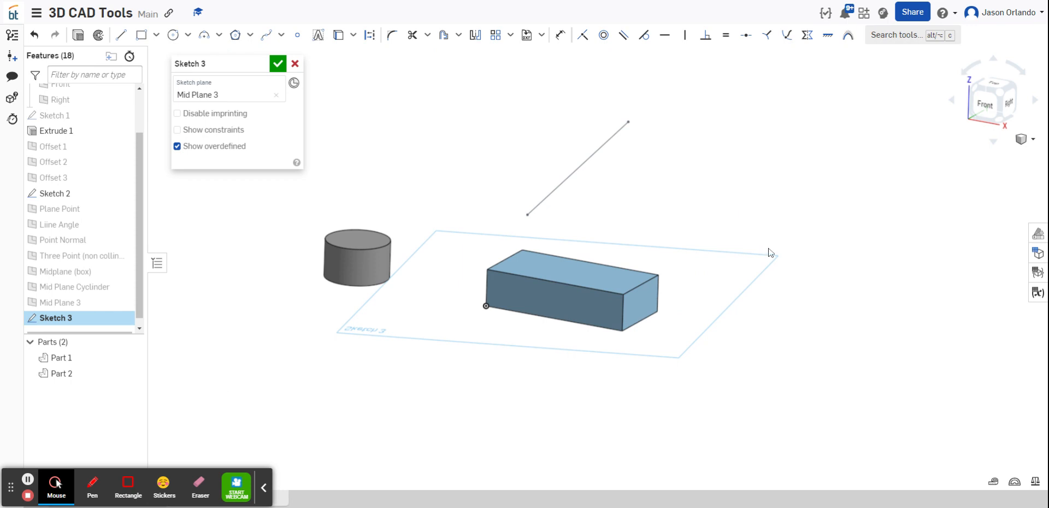
mouse_move(770, 253)
right_mouse_down()
mouse_move(742, 234)
mouse_move(734, 244)
right_mouse_up()
scroll(674, 274, "up", 5)
scroll(673, 276, "down", 2)
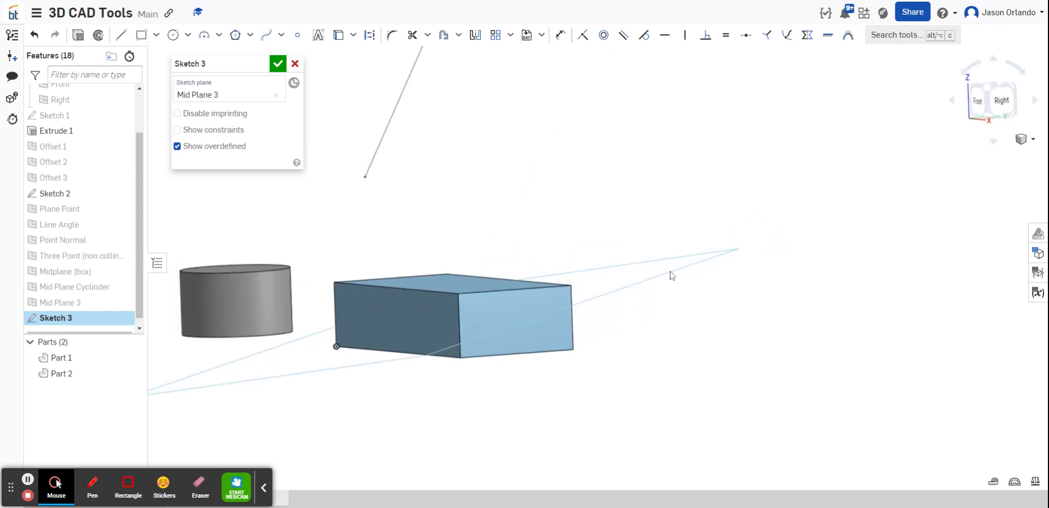
right_click_drag(672, 275, 628, 246)
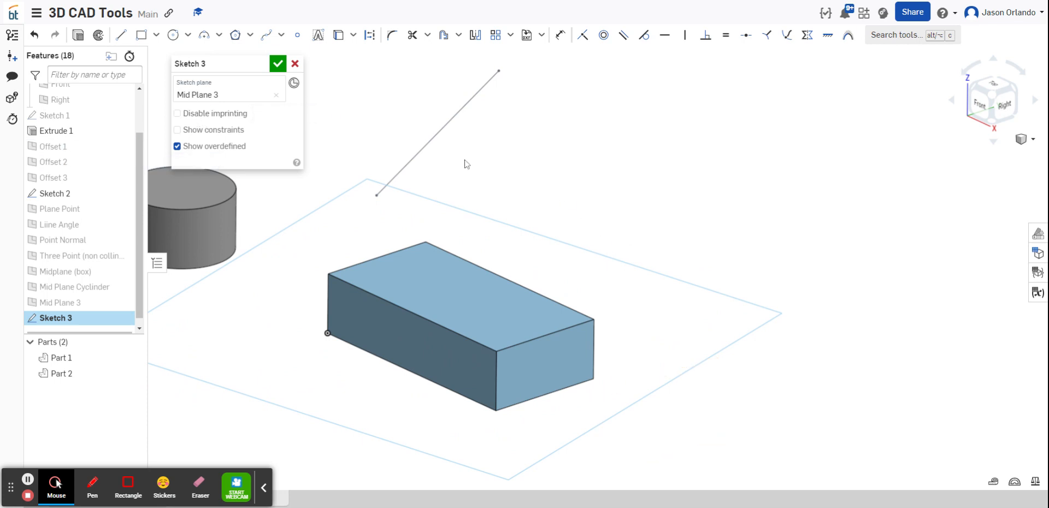
left_click(267, 35)
scroll(594, 278, "up", 3)
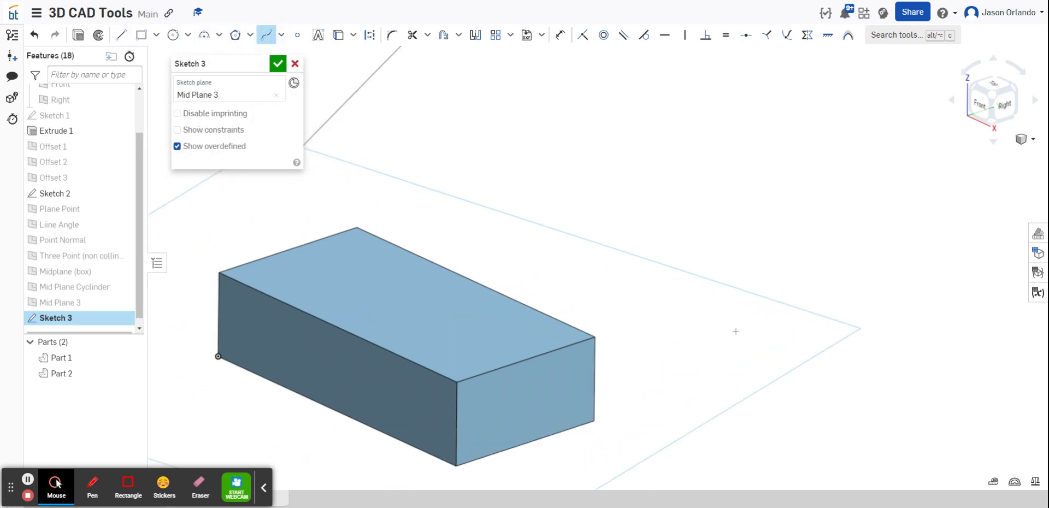
left_click(682, 304)
left_click(684, 230)
left_click(742, 217)
left_click(811, 253)
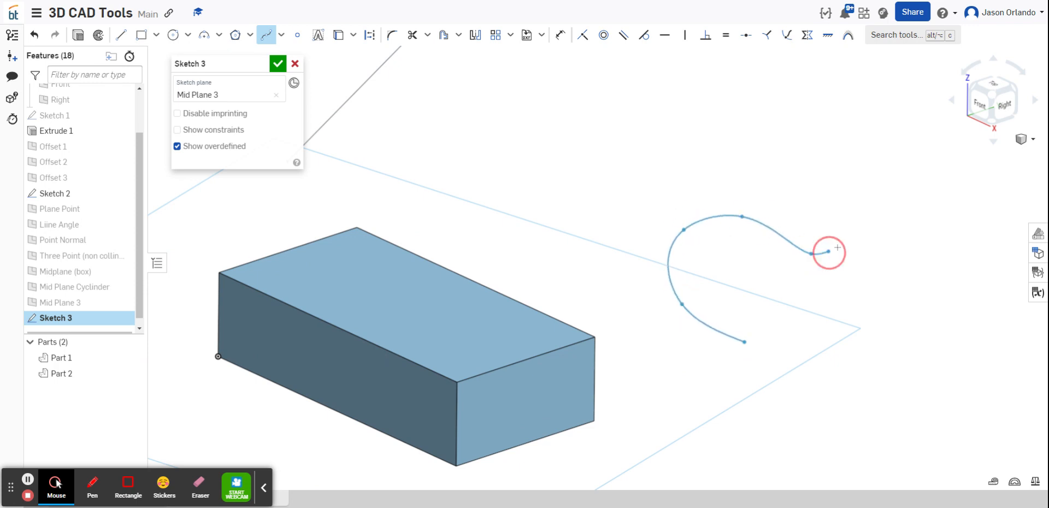
left_click(859, 231)
left_click(853, 174)
double_click(830, 151)
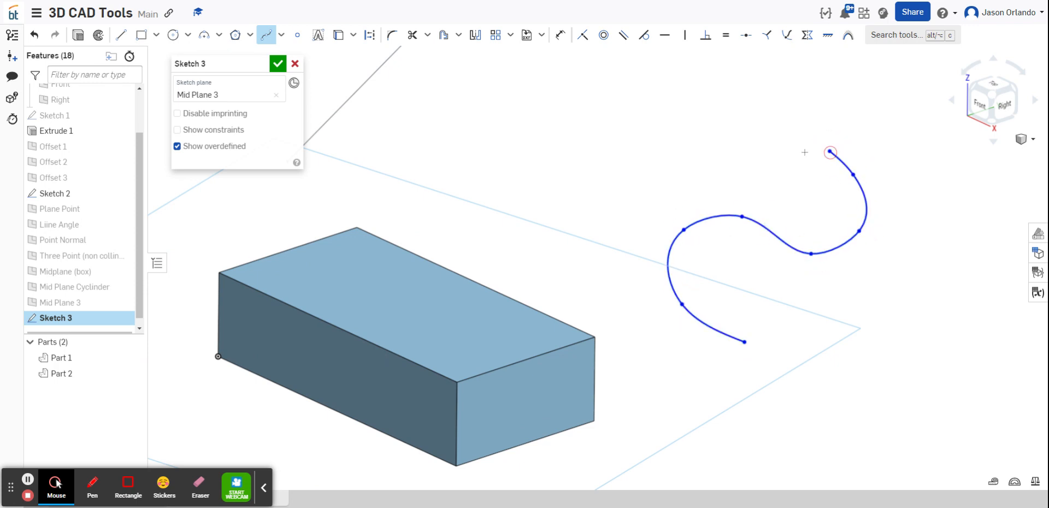
left_click(278, 63)
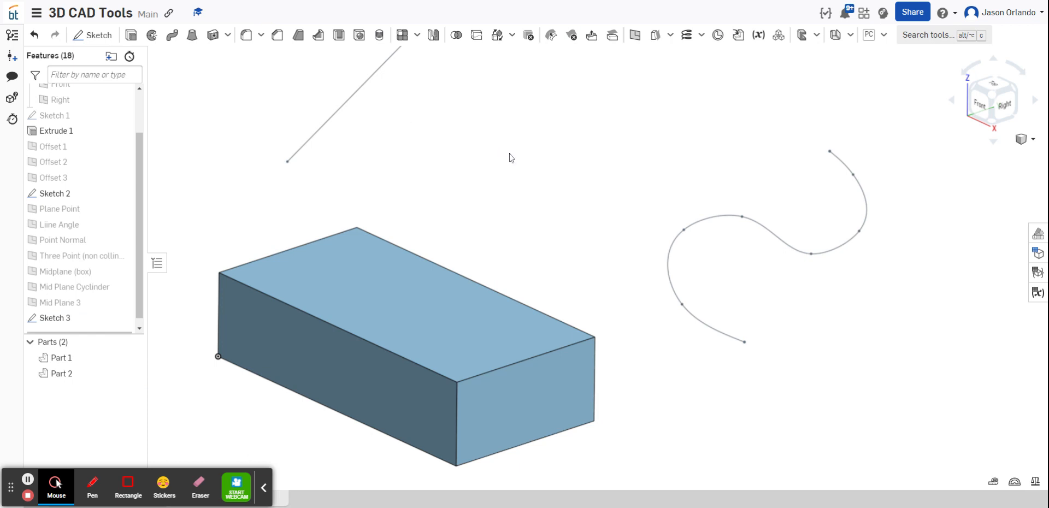
- Define a Curve point plane from the S-shaped spline and its third point, on the bend nearest the box
scroll(510, 154, "down", 3)
right_click_drag(690, 324, 730, 330)
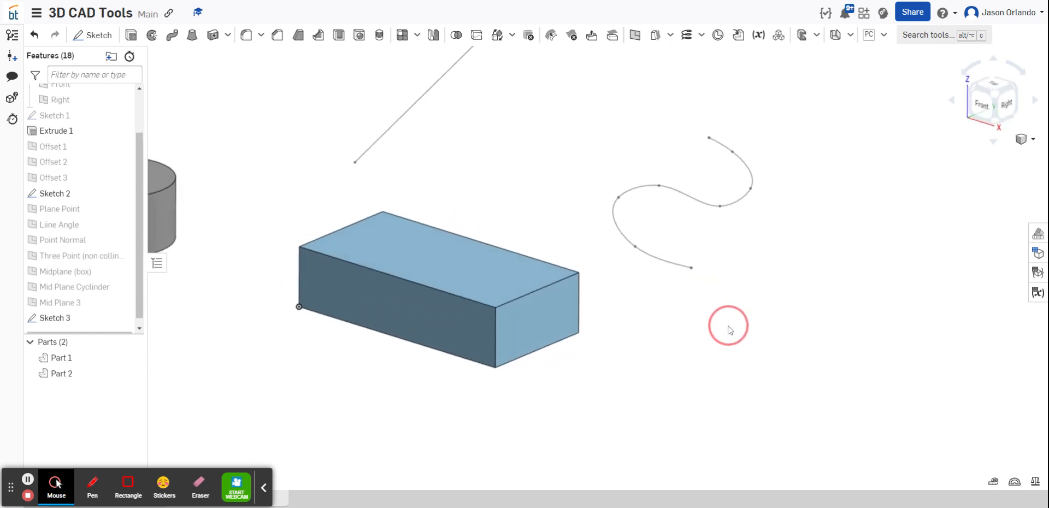
left_click(635, 35)
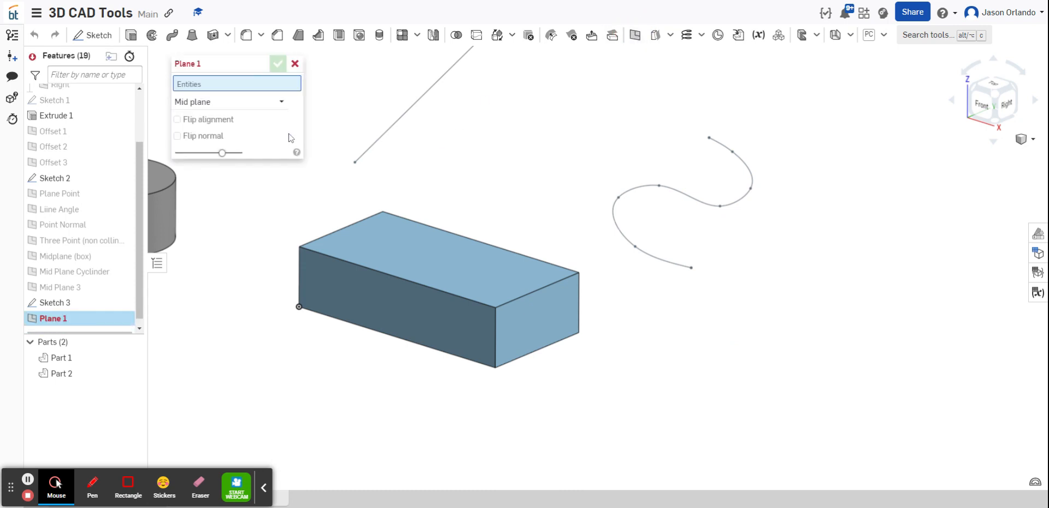
left_click(239, 103)
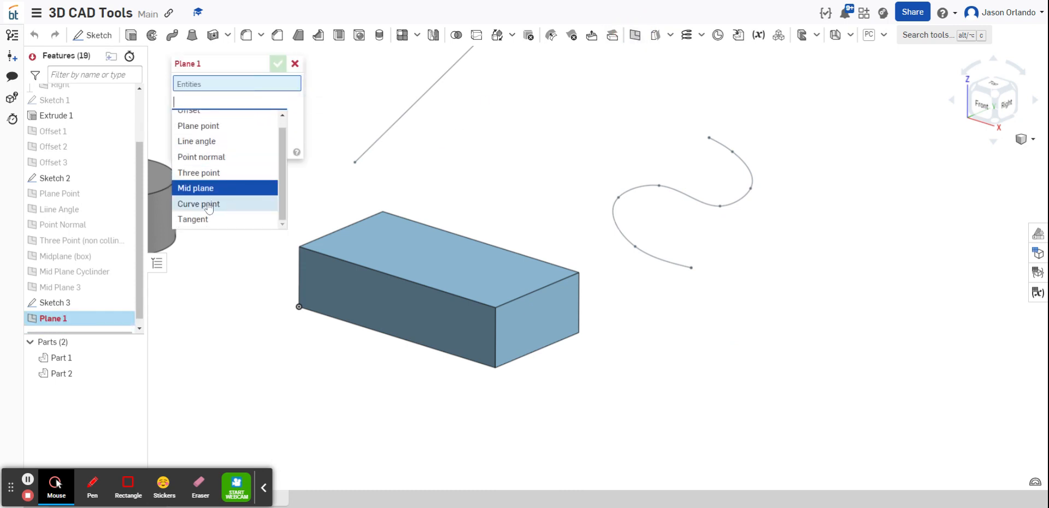
left_click(209, 206)
left_click(630, 187)
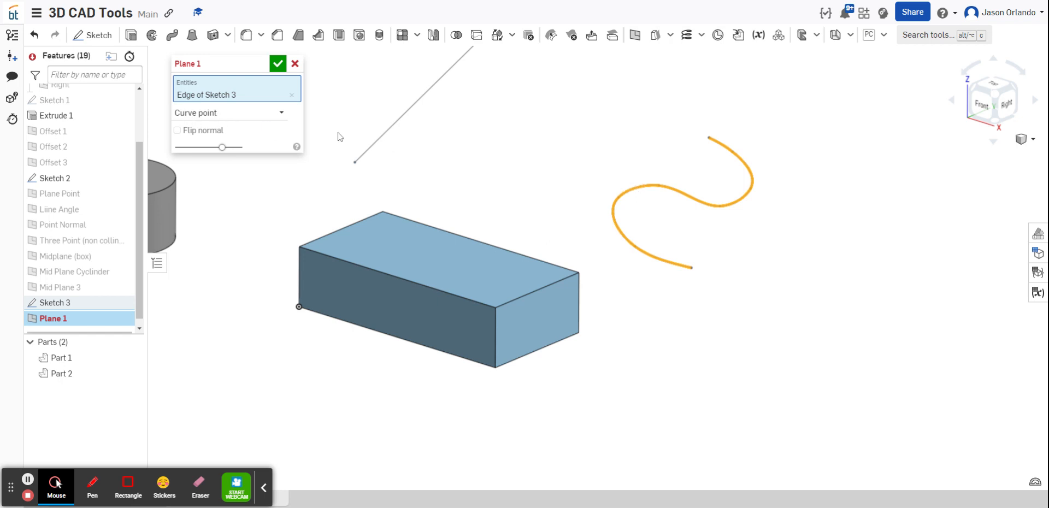
scroll(658, 207, "up", 2)
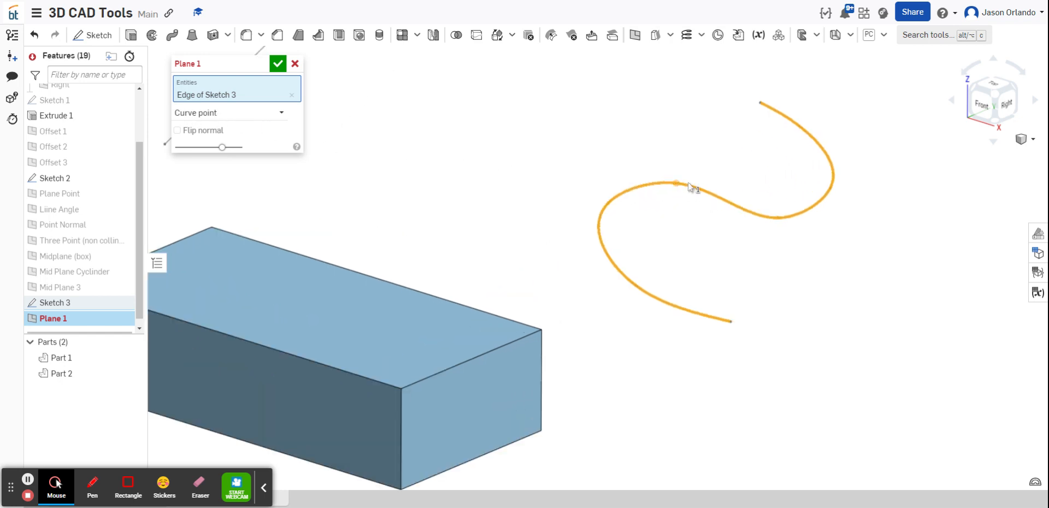
left_click(605, 210)
- Examine from several angles how the curve point plane is oriented to the spline at the chosen point
scroll(614, 203, "down", 2)
scroll(615, 201, "down", 2)
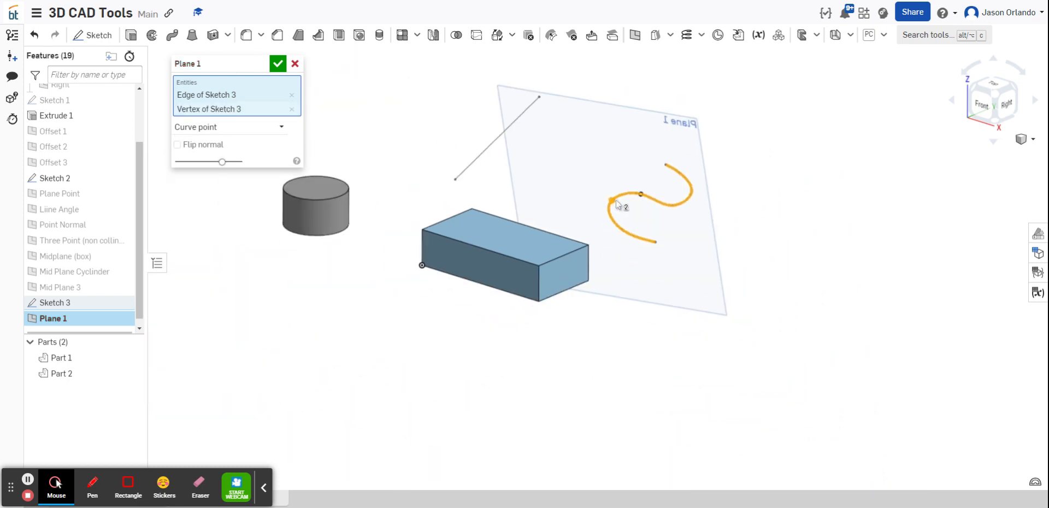
right_click_drag(748, 206, 709, 221)
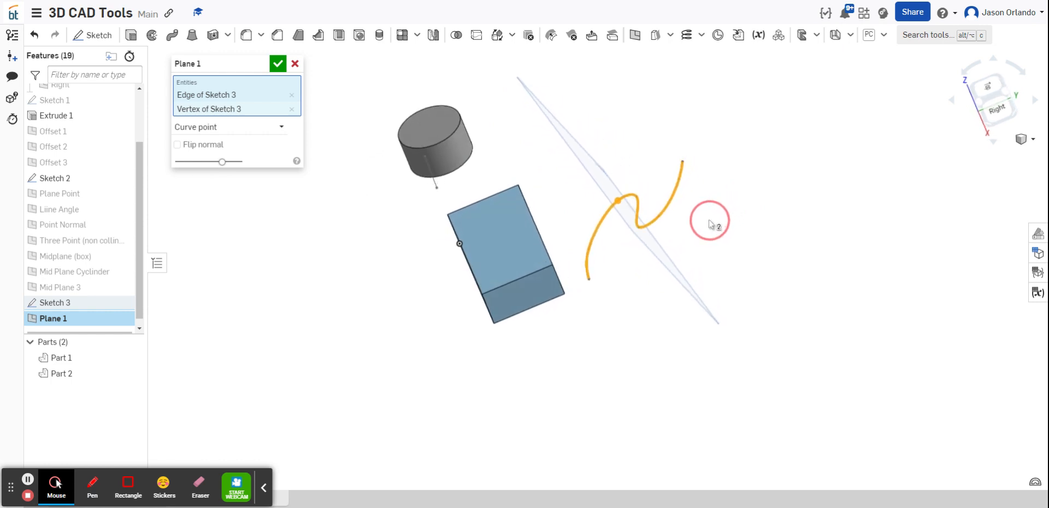
scroll(627, 210, "up", 3)
scroll(625, 207, "up", 2)
right_click_drag(627, 211, 776, 254)
scroll(628, 216, "down", 3)
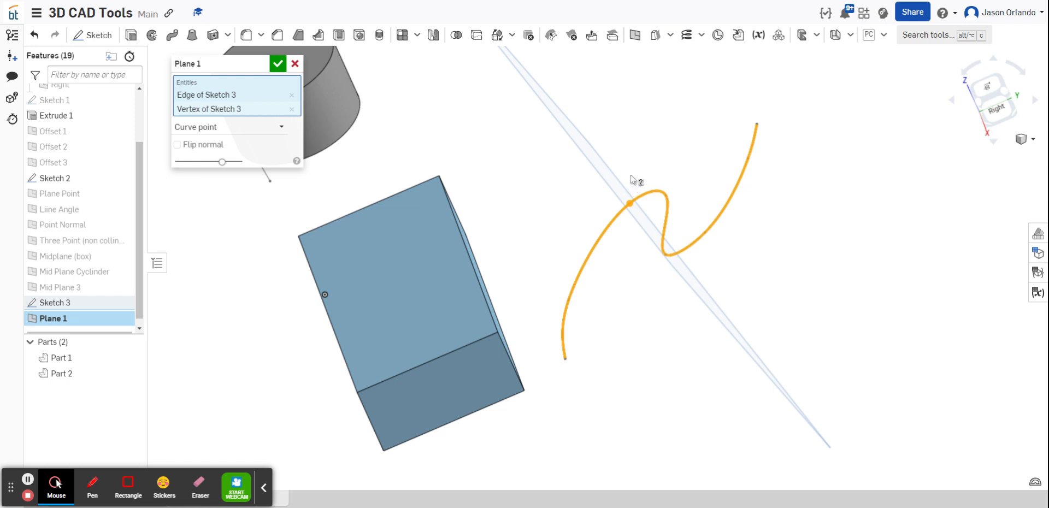
right_click_drag(650, 167, 664, 159)
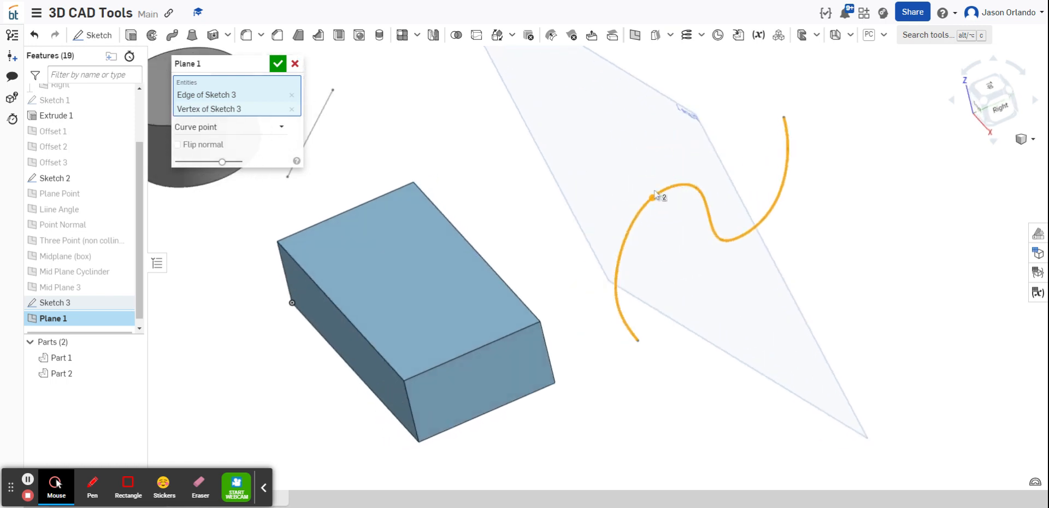
- Rename the new plane Curve Point and accept it
left_click(263, 66)
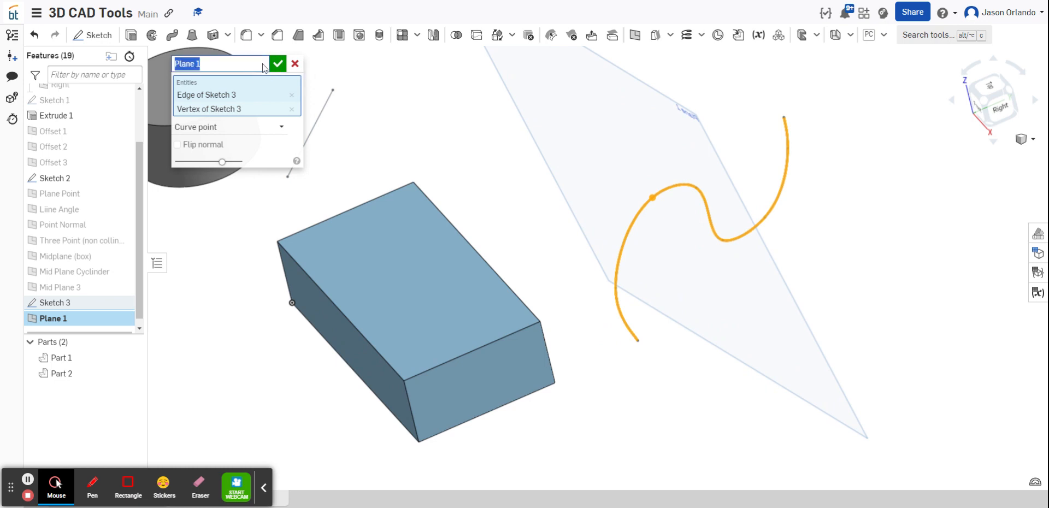
type("Curve Point")
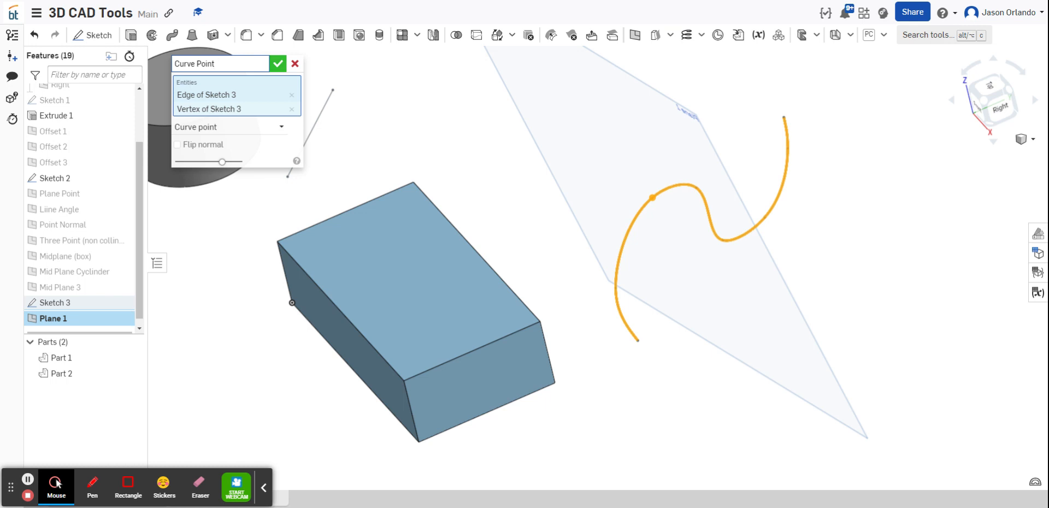
left_click(277, 64)
- Try a new Tangent plane using the cylinder's curved side face as its only reference
scroll(519, 144, "up", 4)
middle_click_drag(519, 145, 611, 190)
left_click(635, 34)
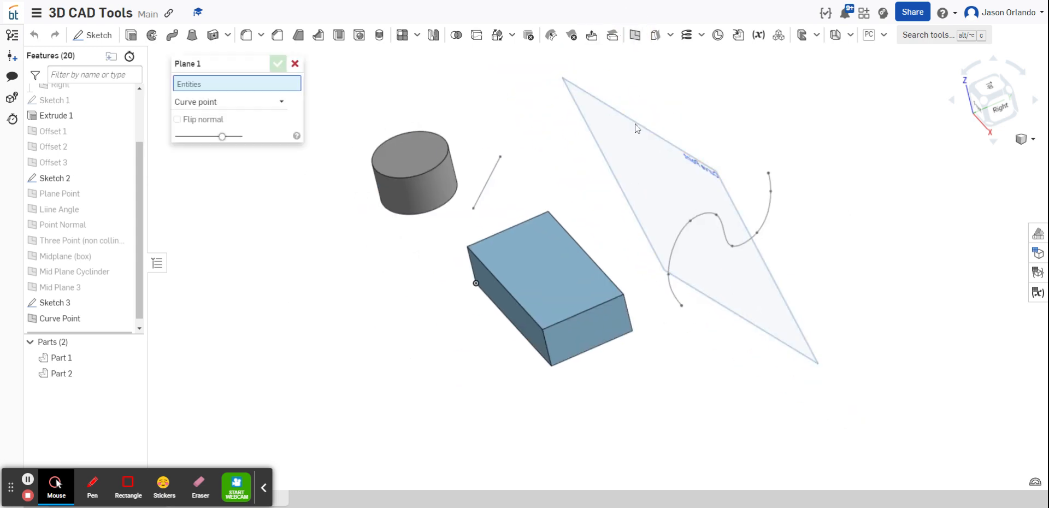
left_click(232, 103)
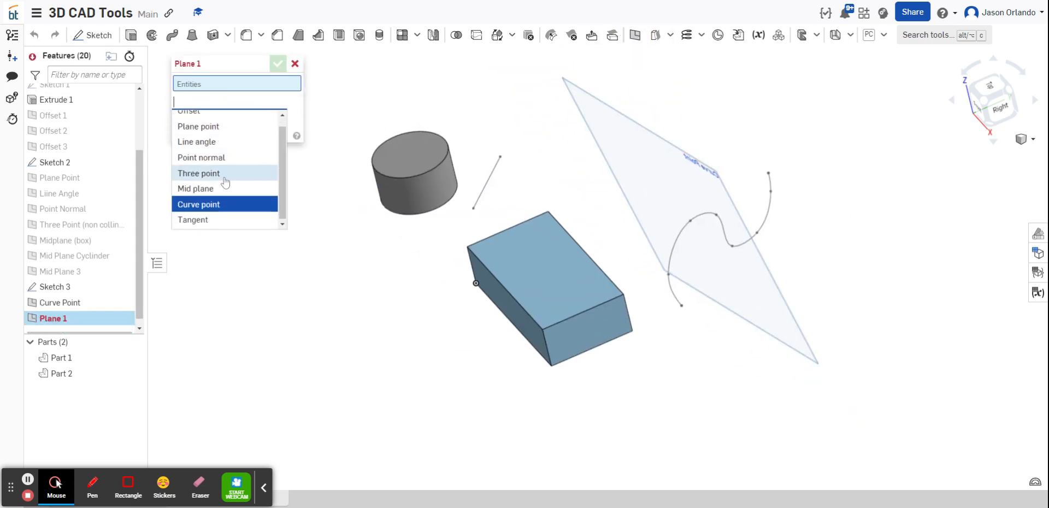
left_click(204, 220)
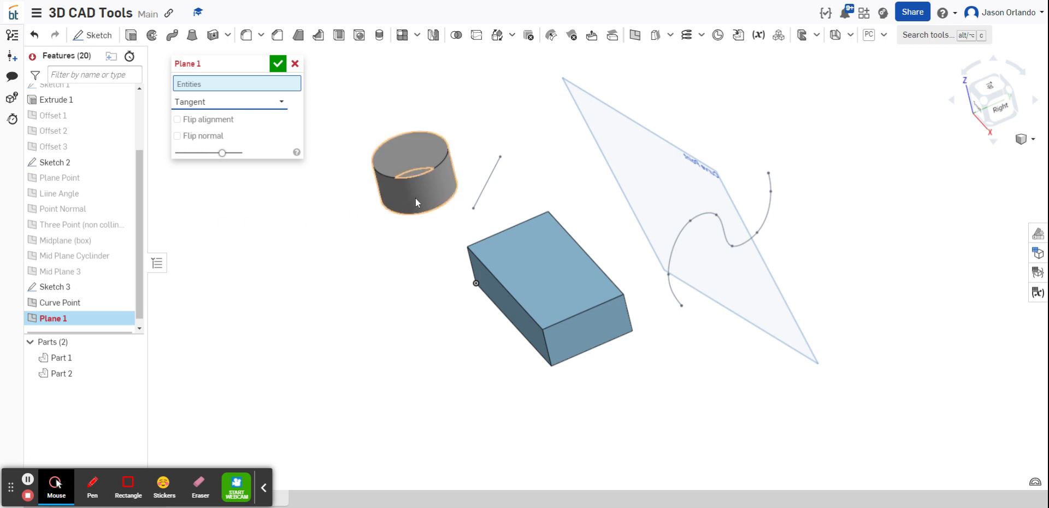
scroll(416, 198, "up", 3)
scroll(428, 194, "down", 3)
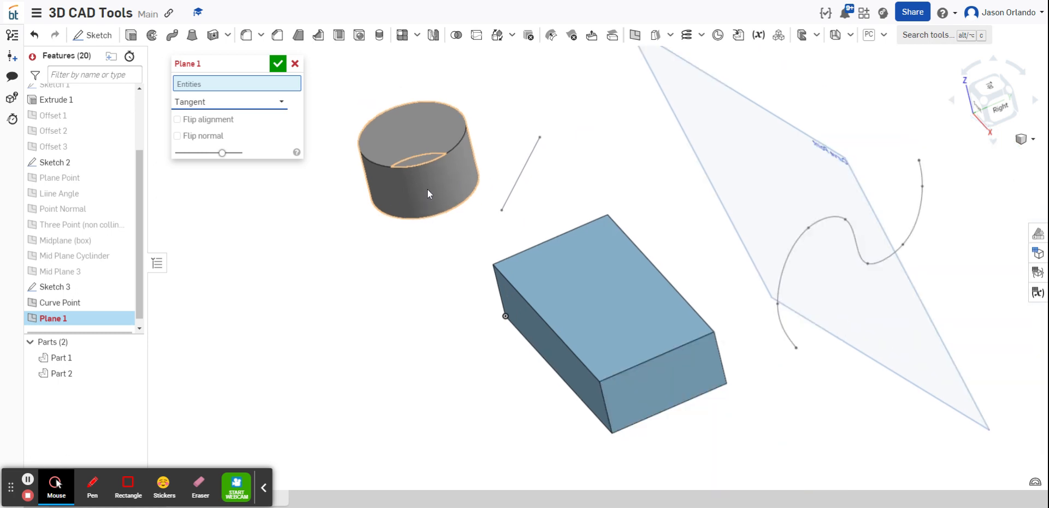
scroll(413, 197, "up", 3)
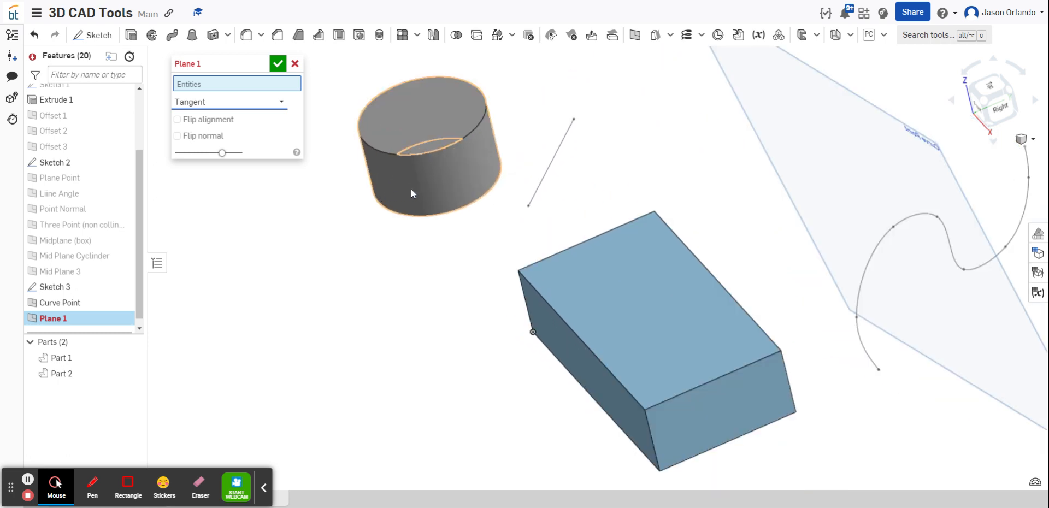
left_click(414, 186)
scroll(422, 322, "down", 3)
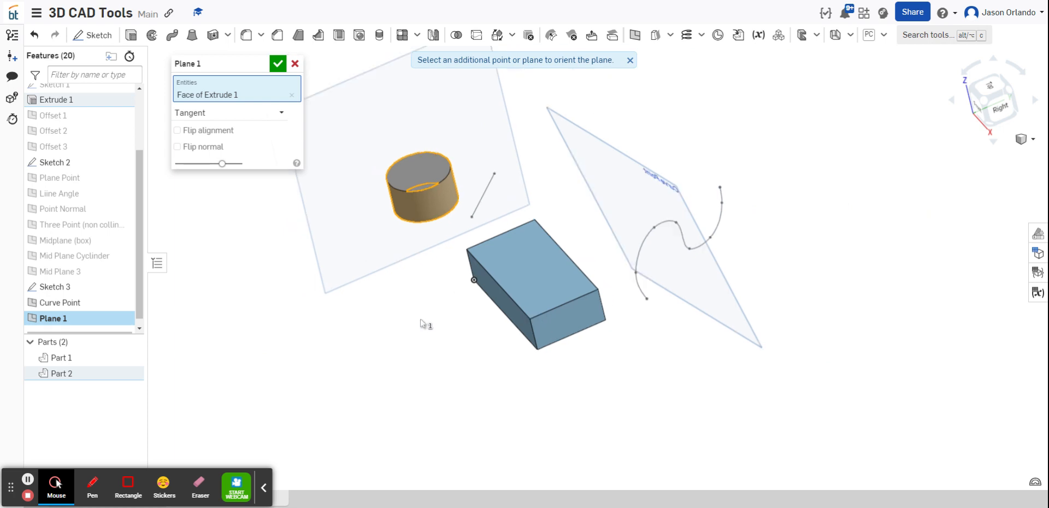
- Check the tangent plane against the cylinder from several angles, try flipping its alignment, and discard the plane
right_click_drag(420, 322, 483, 283)
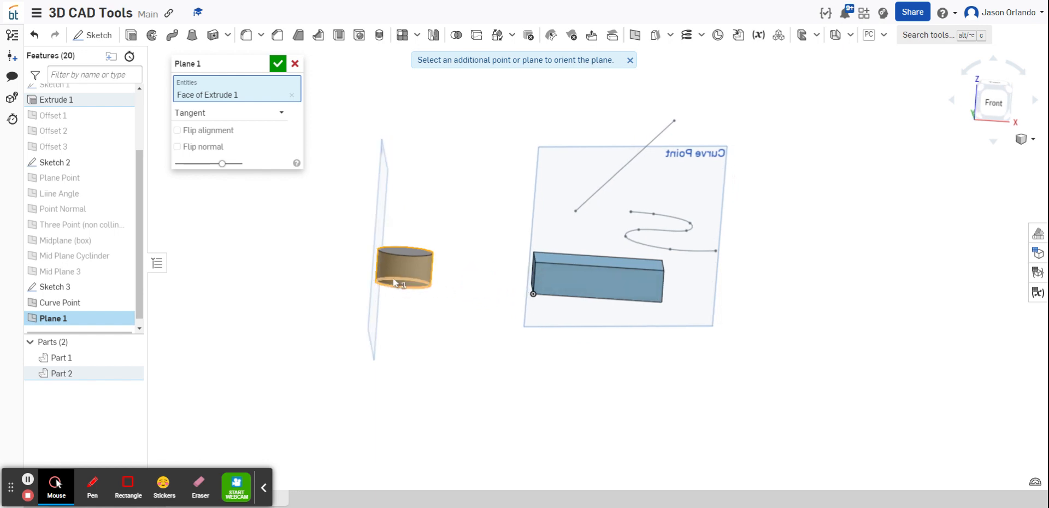
scroll(395, 282, "up", 4)
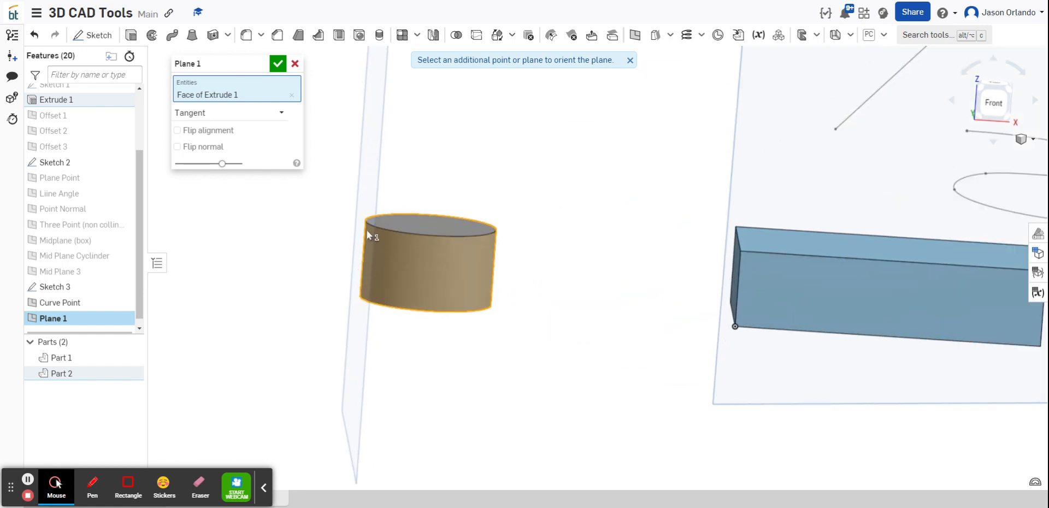
right_click_drag(389, 293, 429, 349)
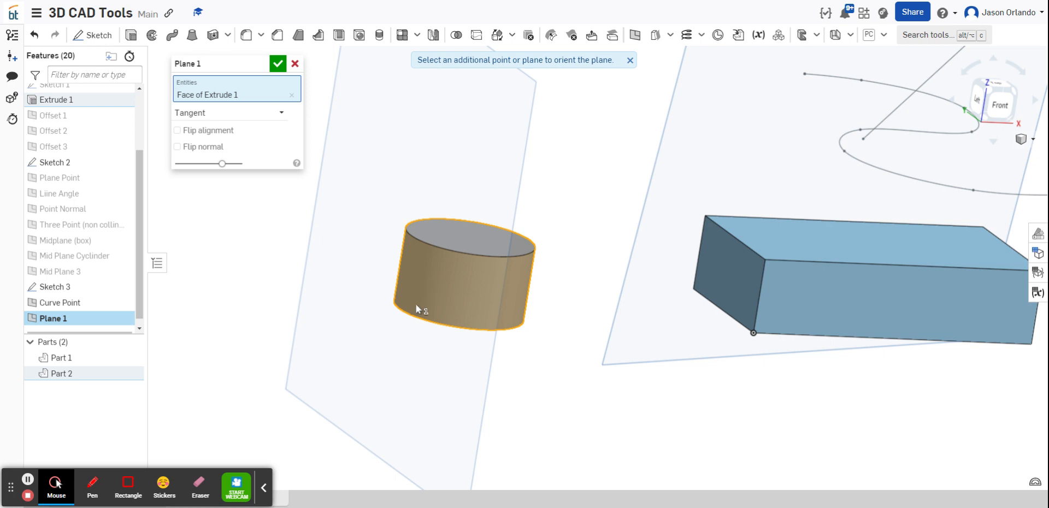
scroll(552, 278, "down", 3)
right_click_drag(554, 276, 524, 277)
scroll(385, 248, "down", 2)
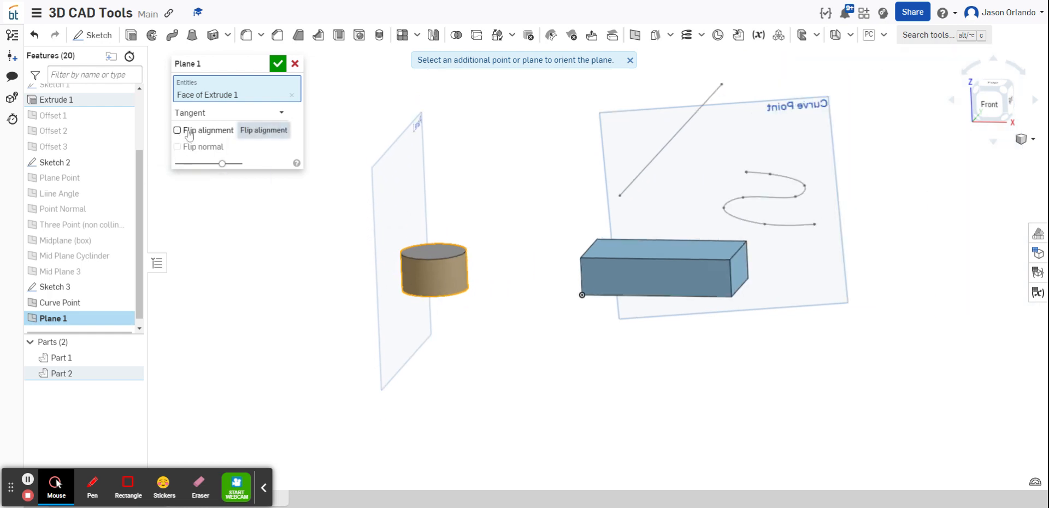
left_click(188, 133)
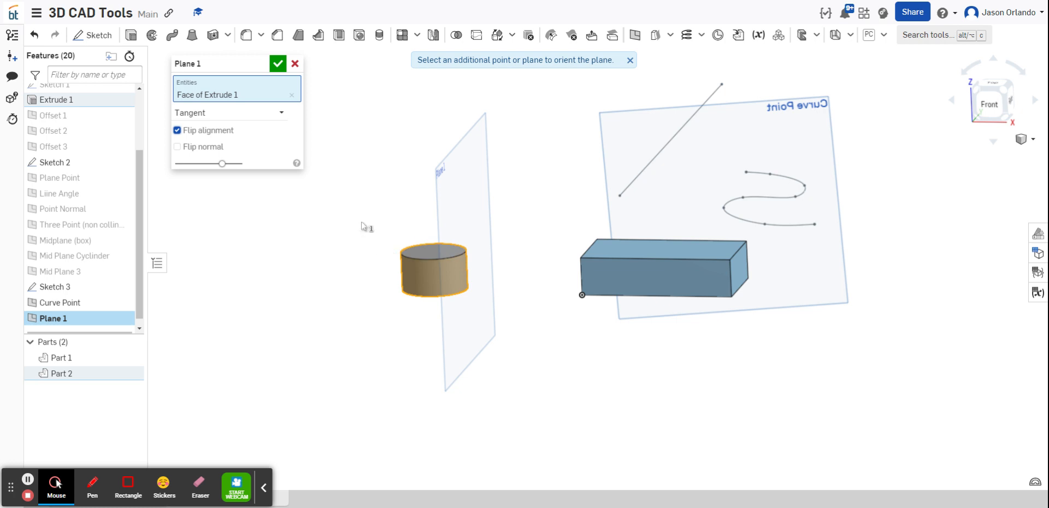
right_click_drag(369, 243, 348, 236)
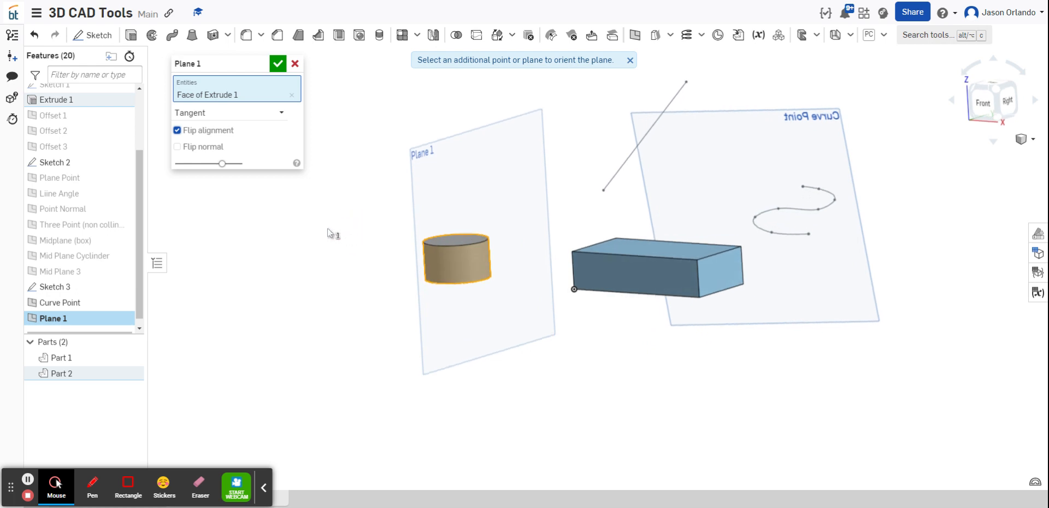
left_click(295, 64)
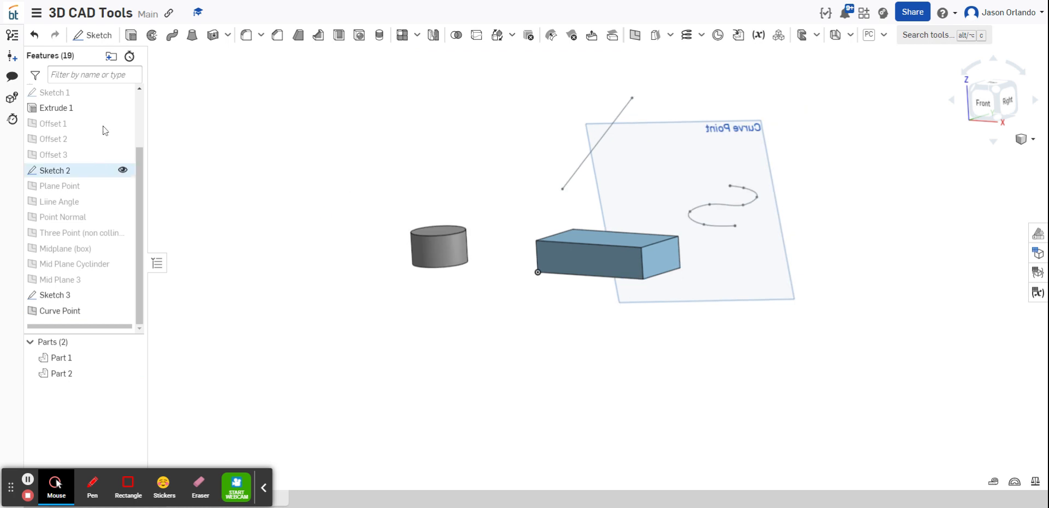
- Show the default Top, Front and Right planes
scroll(123, 131, "up", 3)
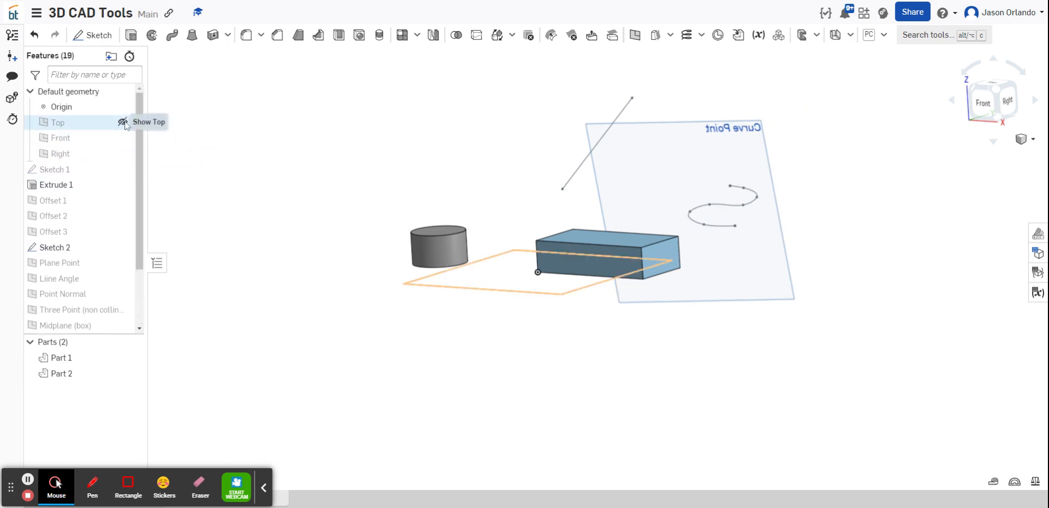
left_click(124, 123)
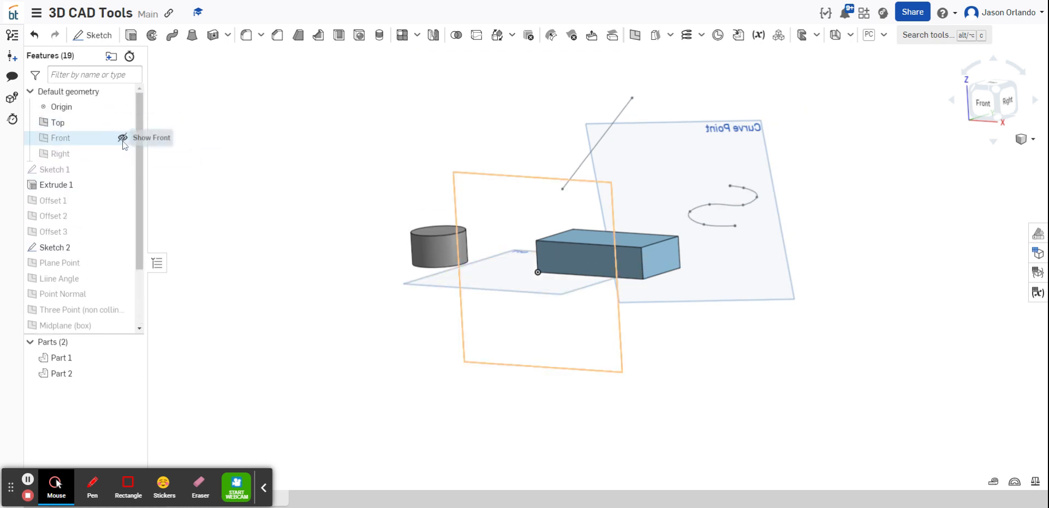
left_click(123, 139)
left_click(124, 154)
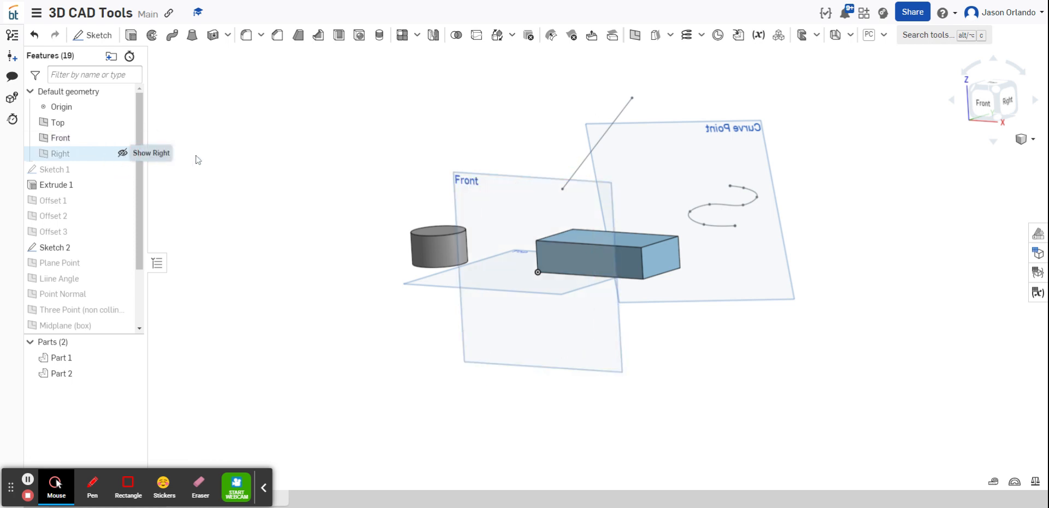
- Create a Mid plane between the Front and Right planes with its alignment flipped
right_click_drag(262, 150, 270, 159)
scroll(287, 181, "up", 3)
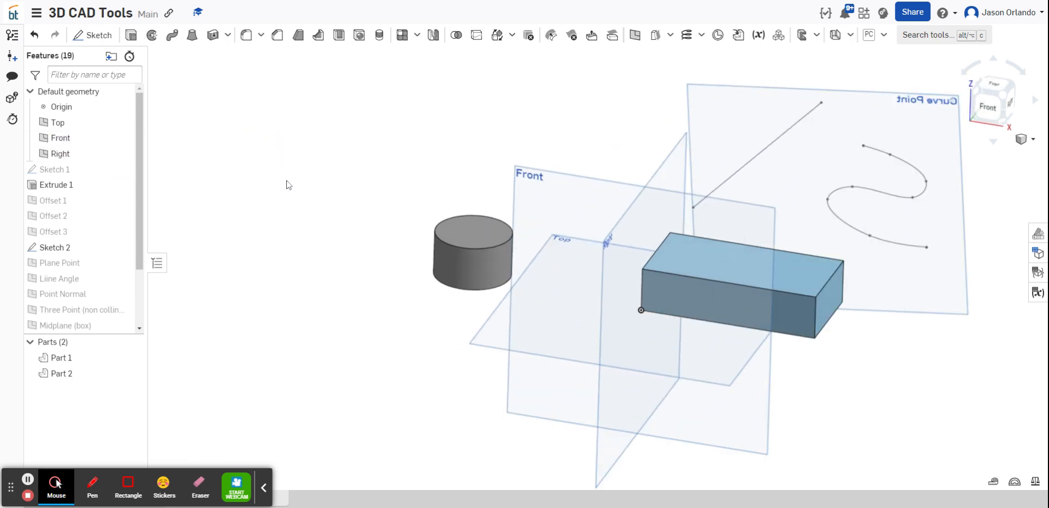
left_click(635, 35)
left_click(226, 108)
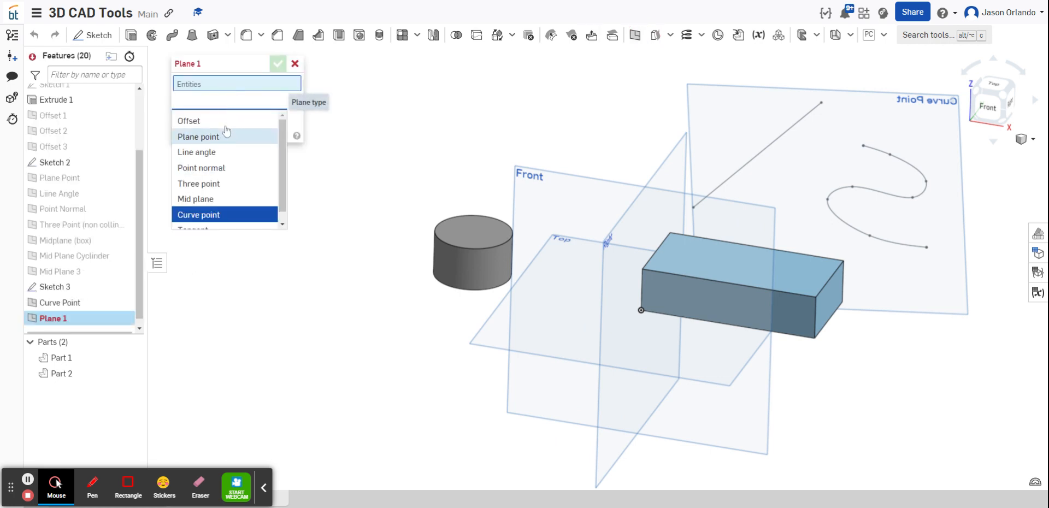
left_click(226, 195)
left_click(577, 180)
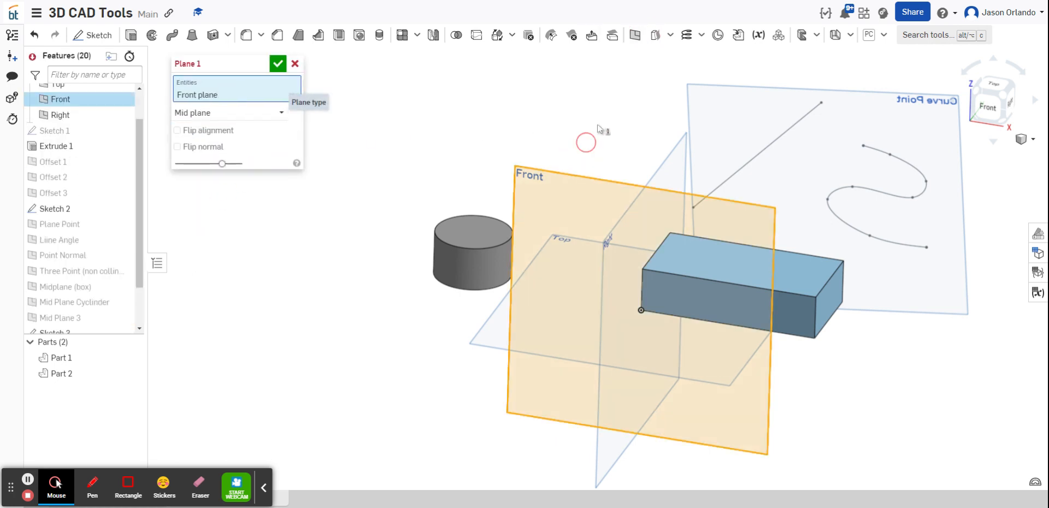
left_click(670, 149)
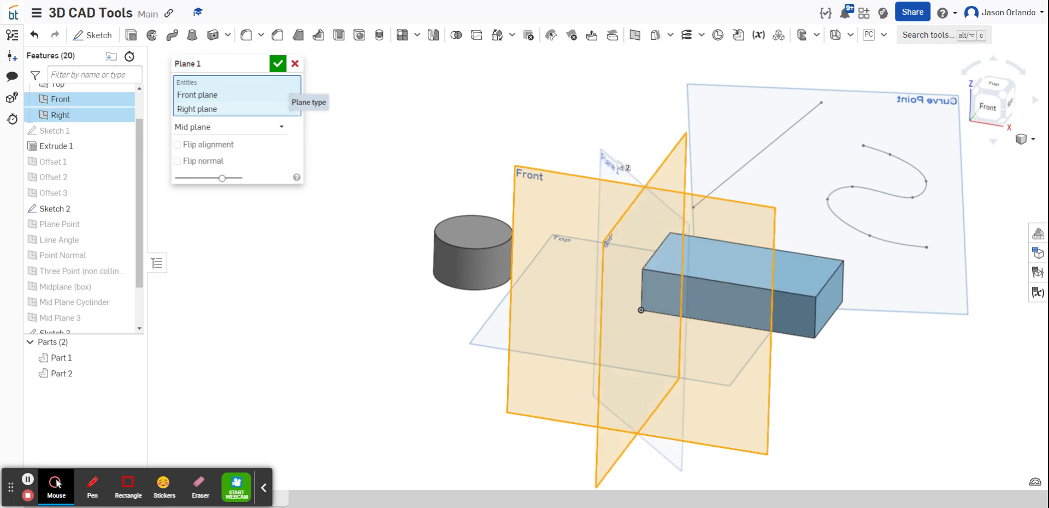
scroll(604, 160, "up", 2)
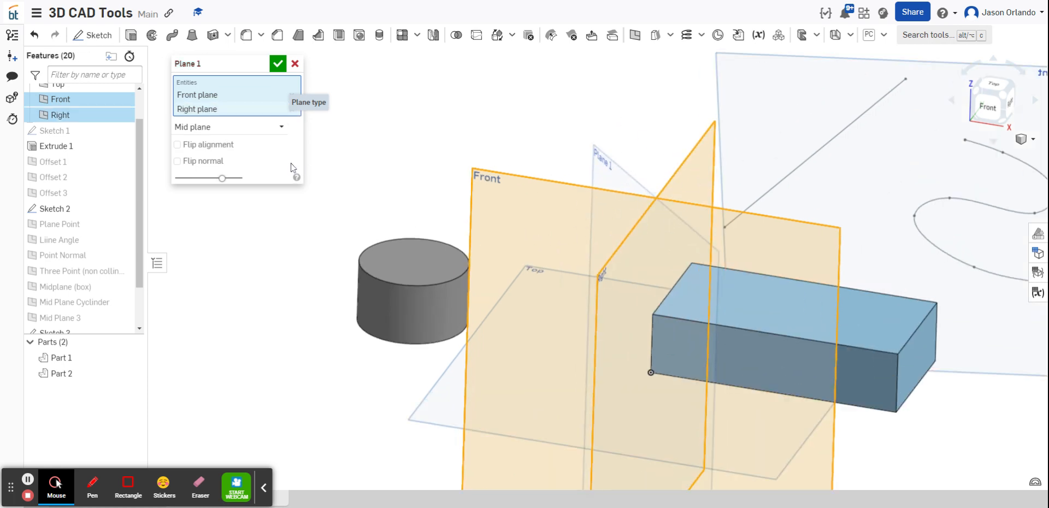
left_click(216, 146)
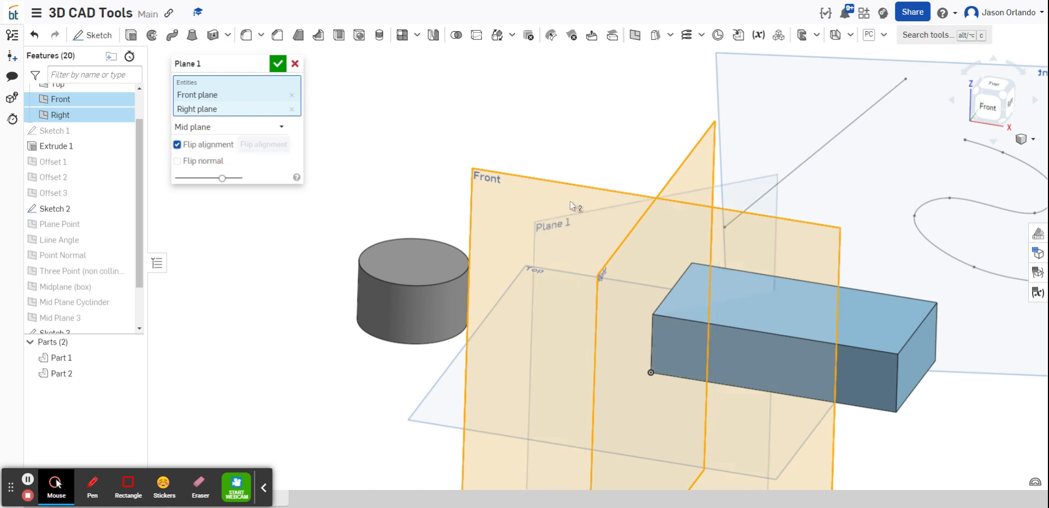
left_click(278, 64)
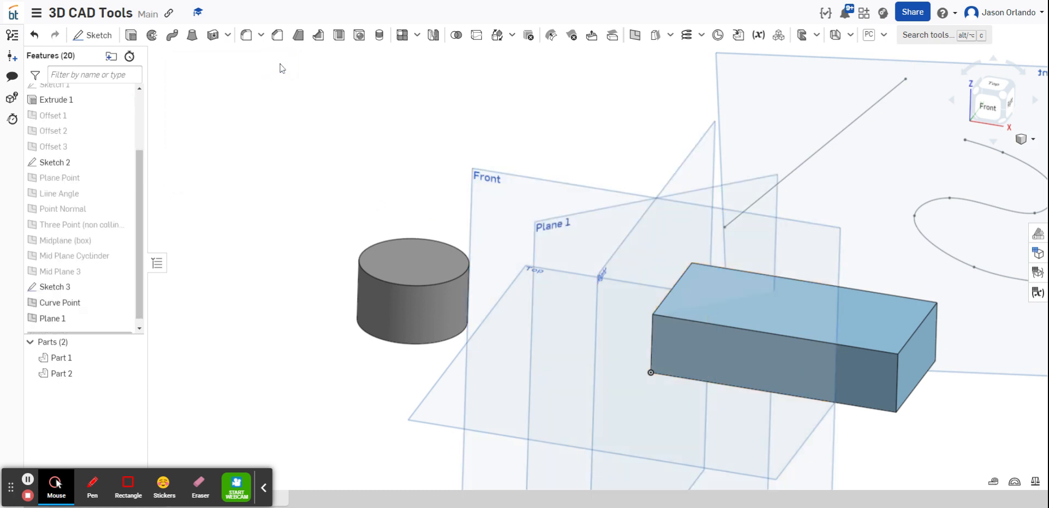
- Define a Tangent plane on the cylinder's curved side face, oriented by Plane 1
scroll(447, 211, "down", 2)
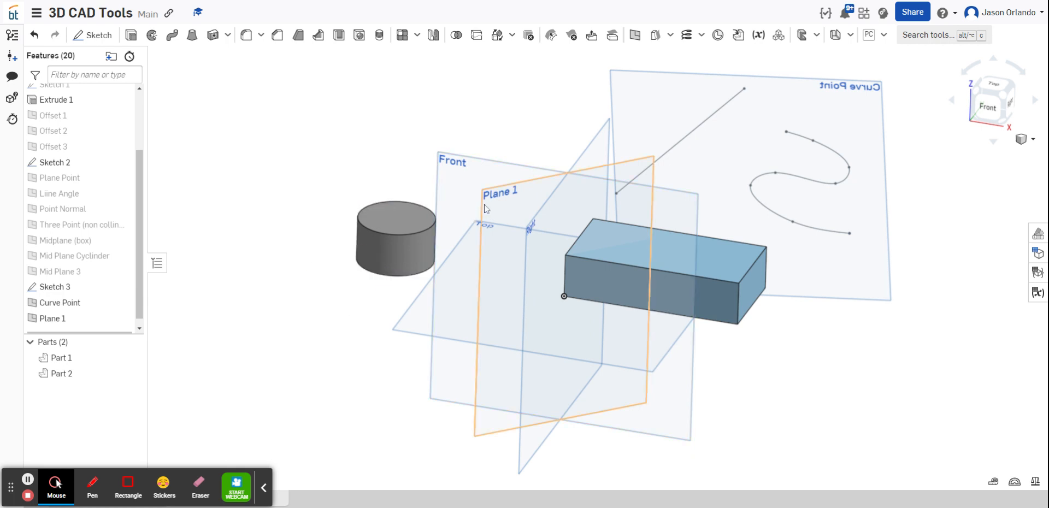
left_click(634, 36)
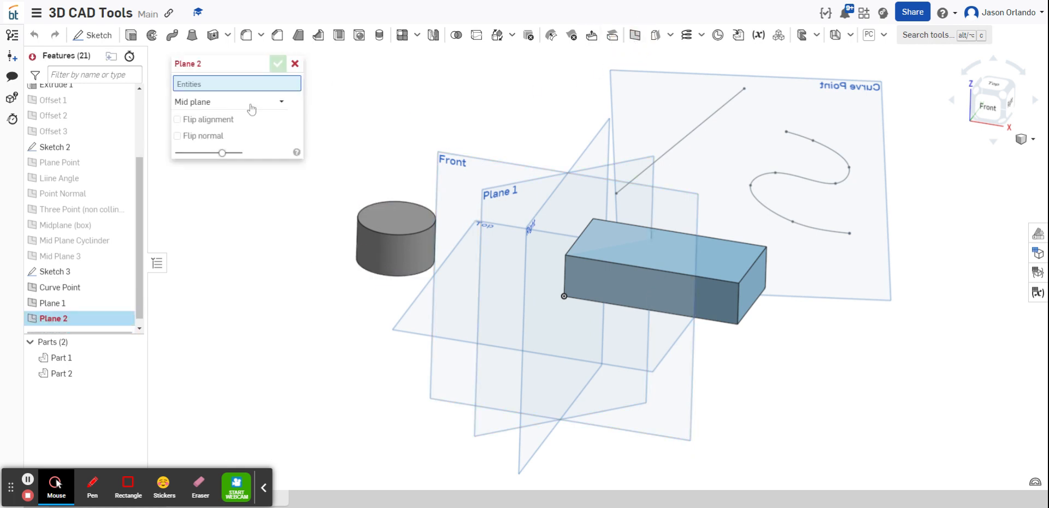
left_click(229, 104)
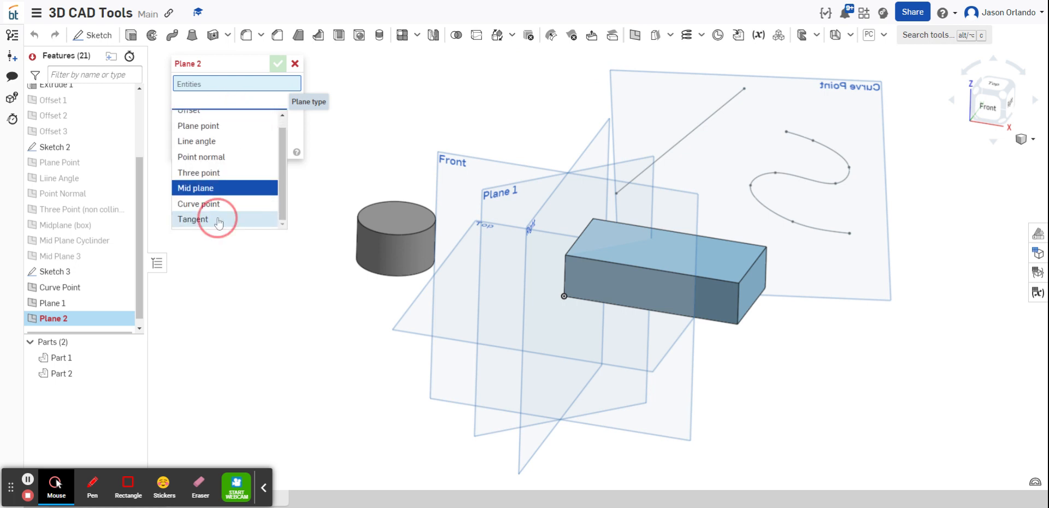
left_click(218, 221)
left_click(376, 253)
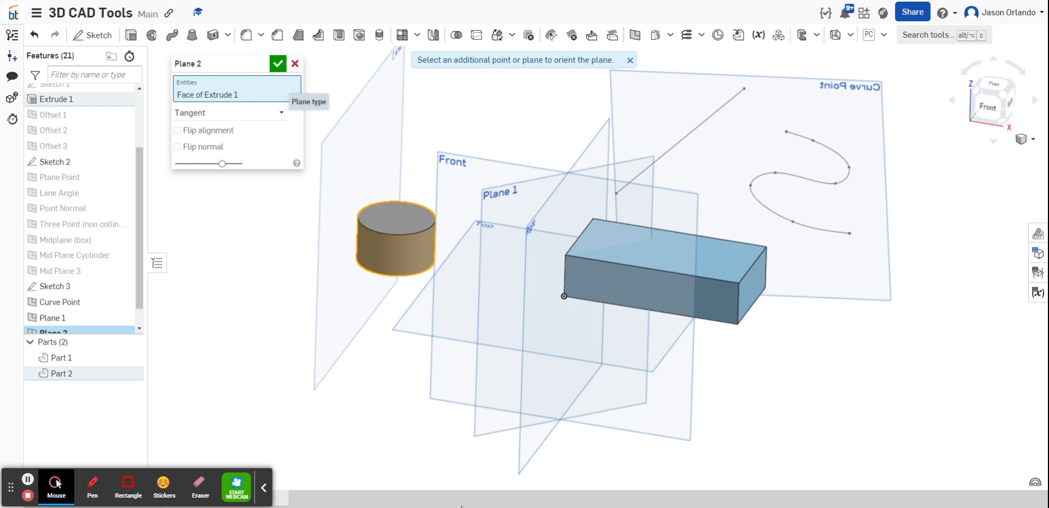
left_click(489, 440)
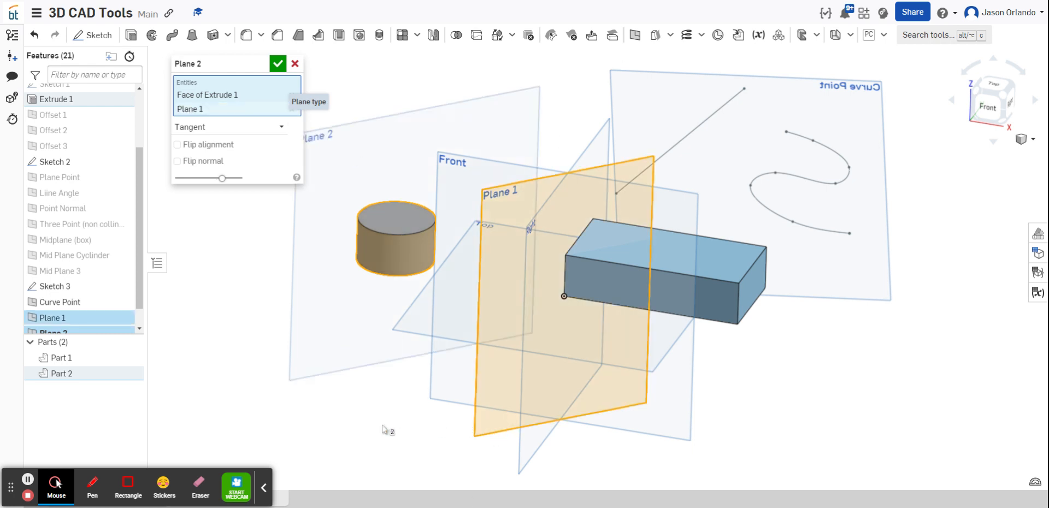
- Inspect the tangent plane from several angles and replace Plane 1 with the Curve Point plane as its orientation reference
right_click_drag(382, 430, 430, 424)
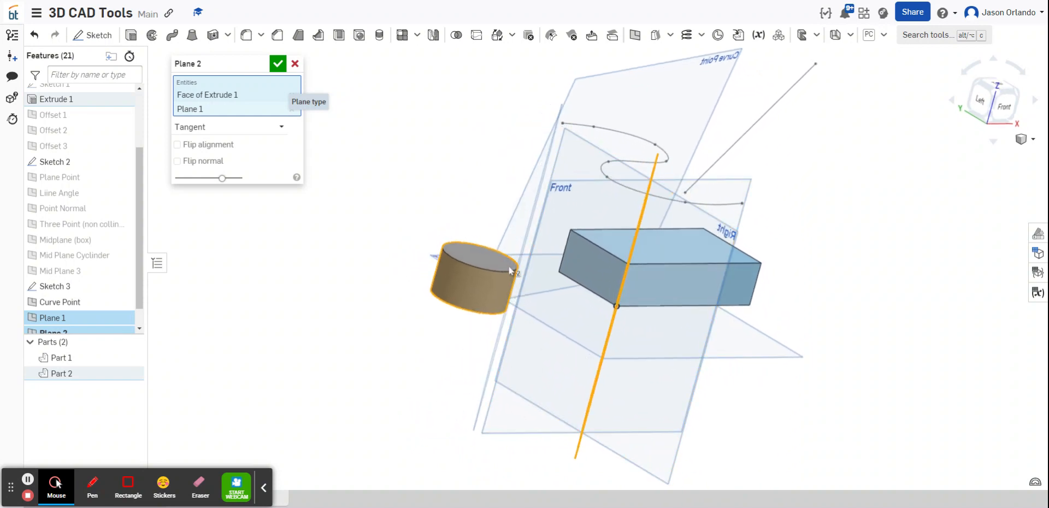
right_click_drag(481, 300, 402, 316)
scroll(340, 317, "up", 5)
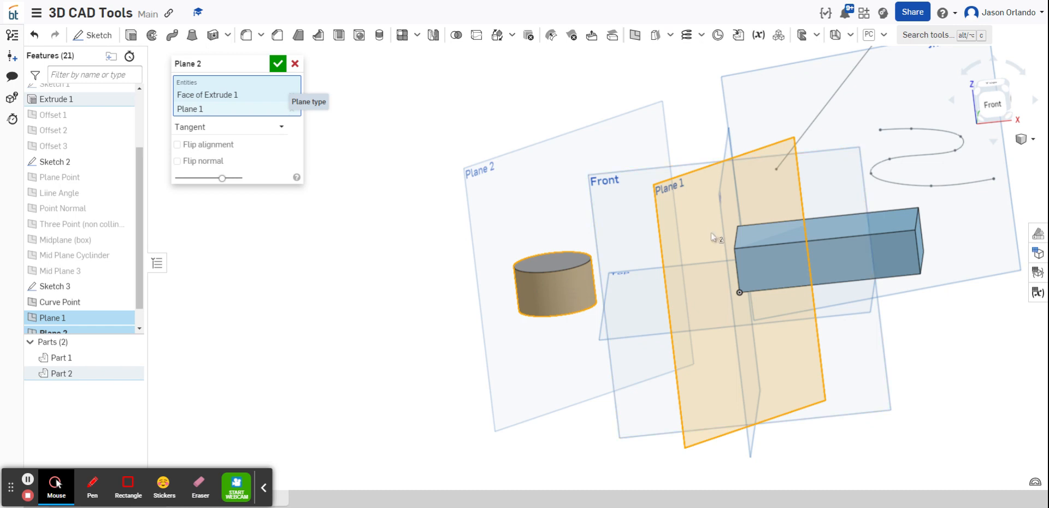
scroll(716, 235, "down", 1)
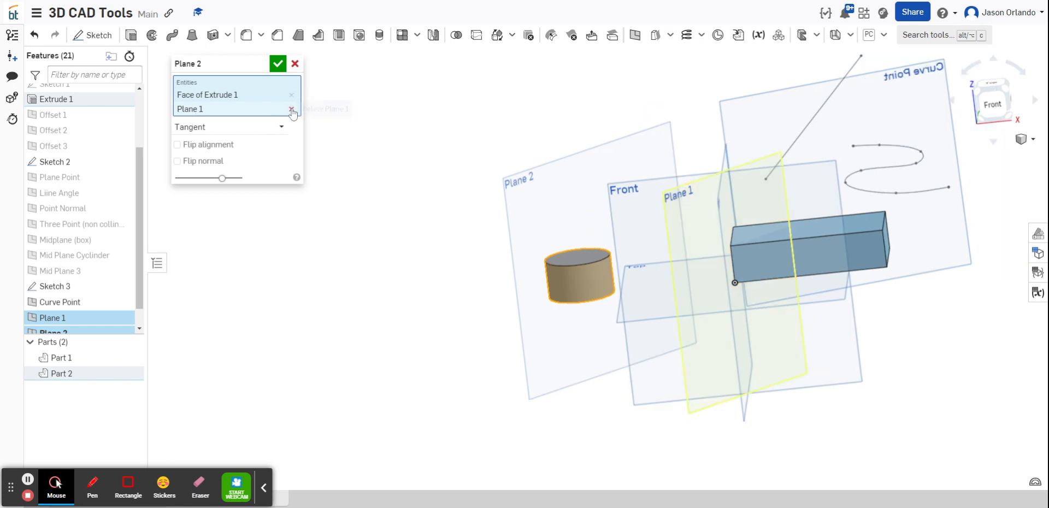
left_click(291, 110)
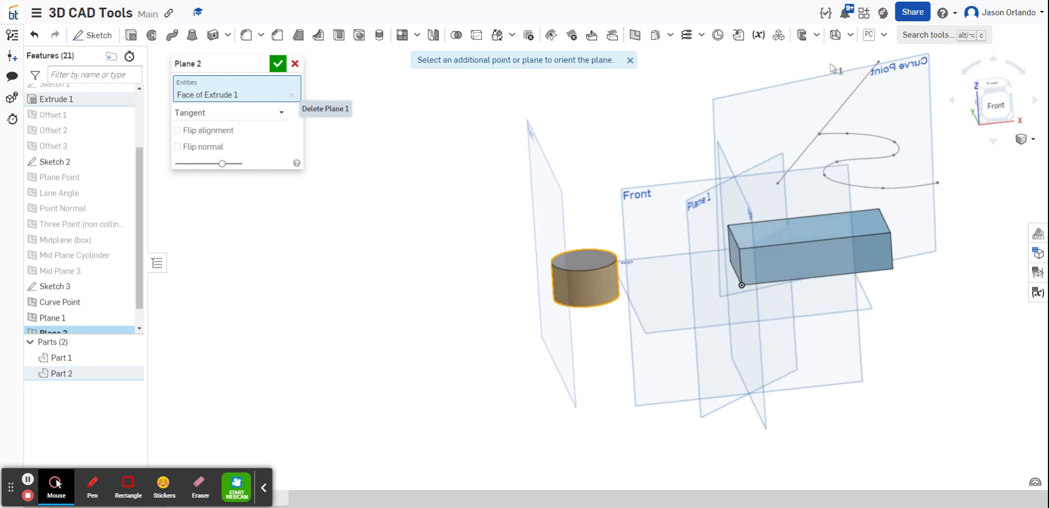
left_click(756, 89)
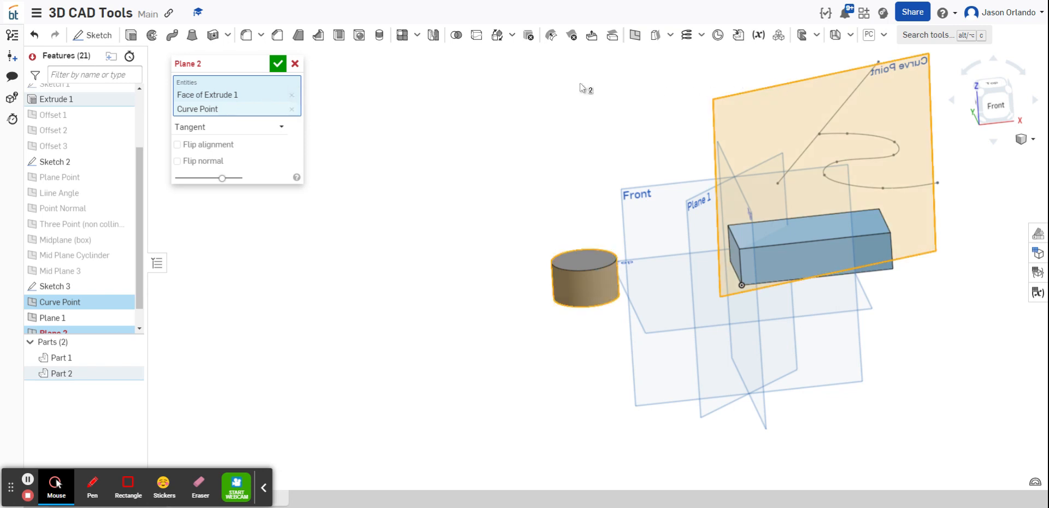
- Replace the Curve Point plane with Plane 1 as the orientation reference of the cylinder's tangent plane
right_click_drag(576, 84, 629, 102)
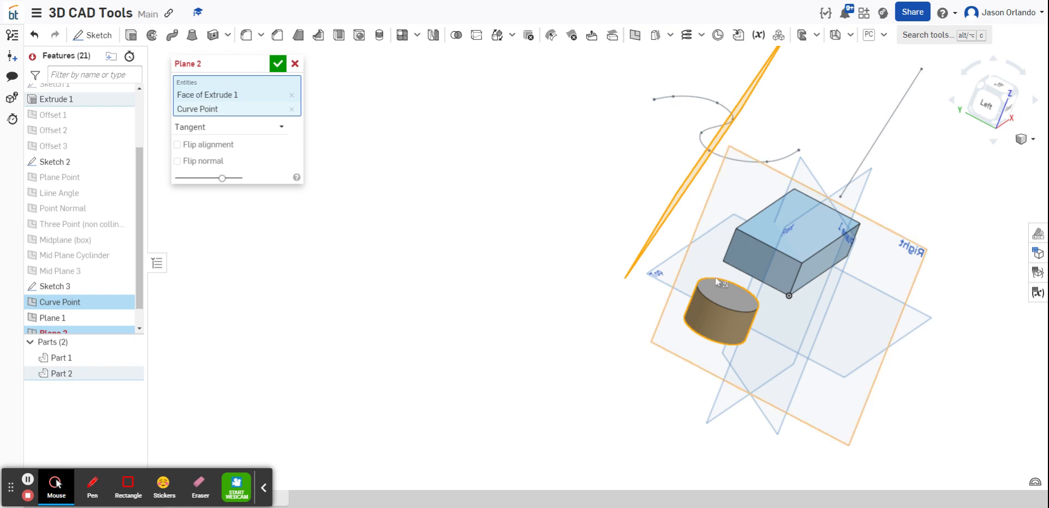
right_click_drag(623, 255, 601, 239)
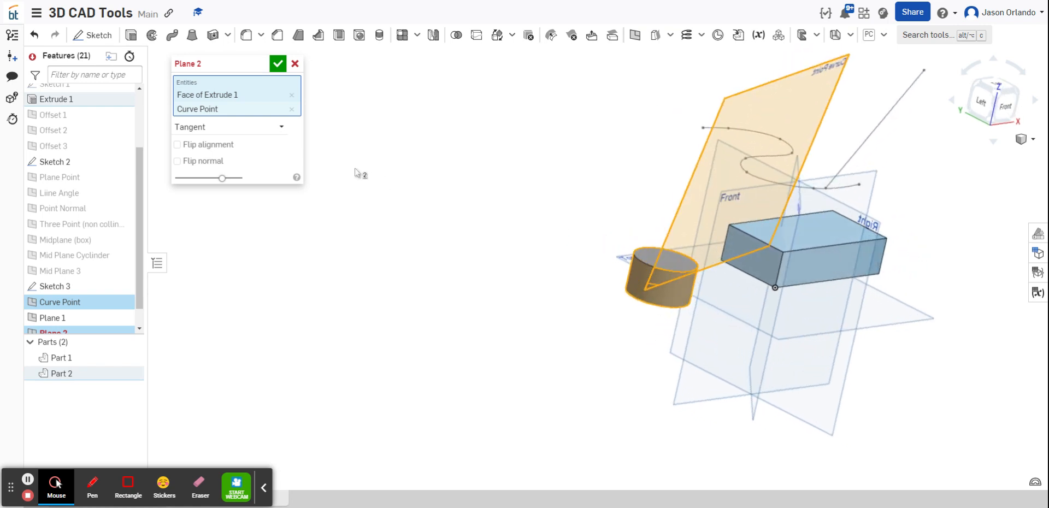
left_click(291, 109)
right_click_drag(418, 177, 375, 169)
right_click_drag(704, 453, 687, 428)
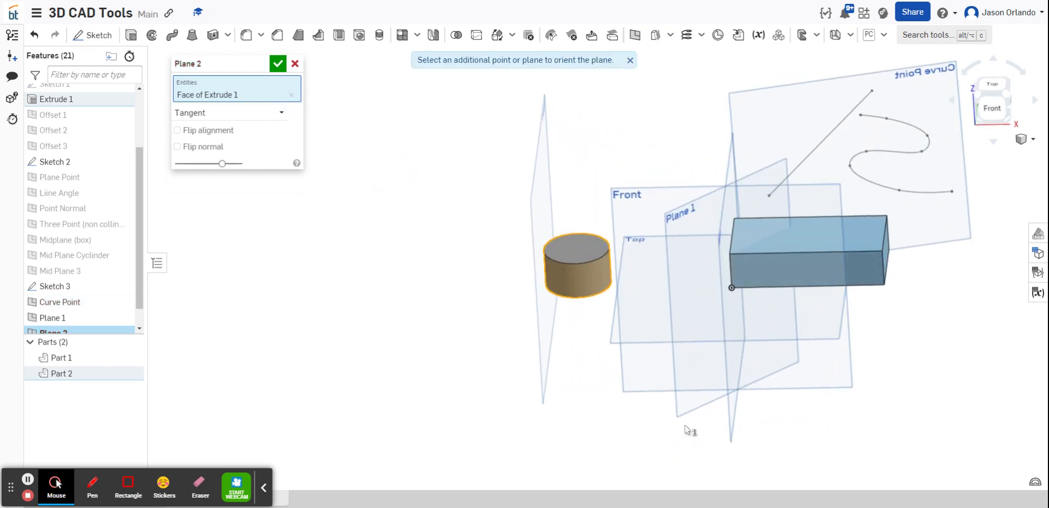
left_click(686, 415)
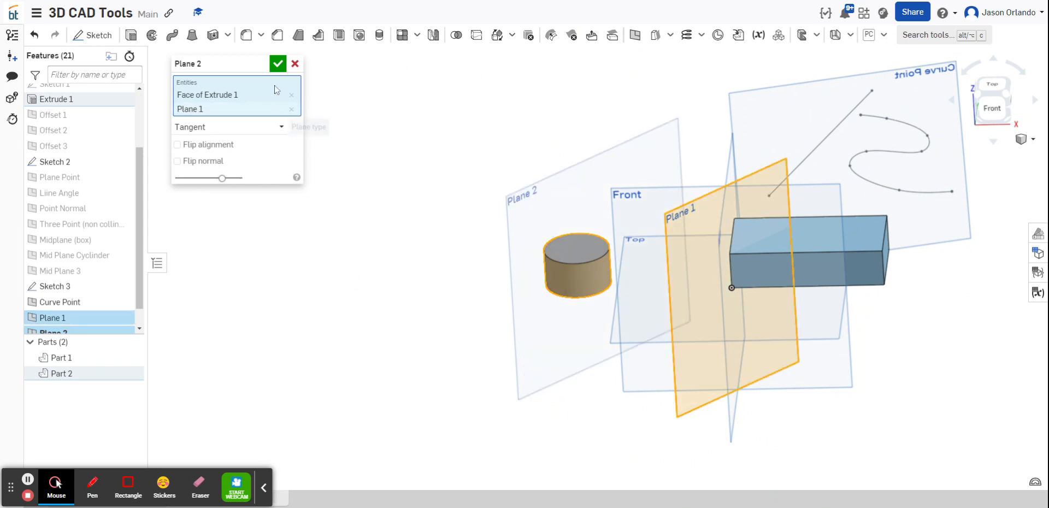
- Name the new plane feature "Tangent Plane" and accept it
left_click(261, 67)
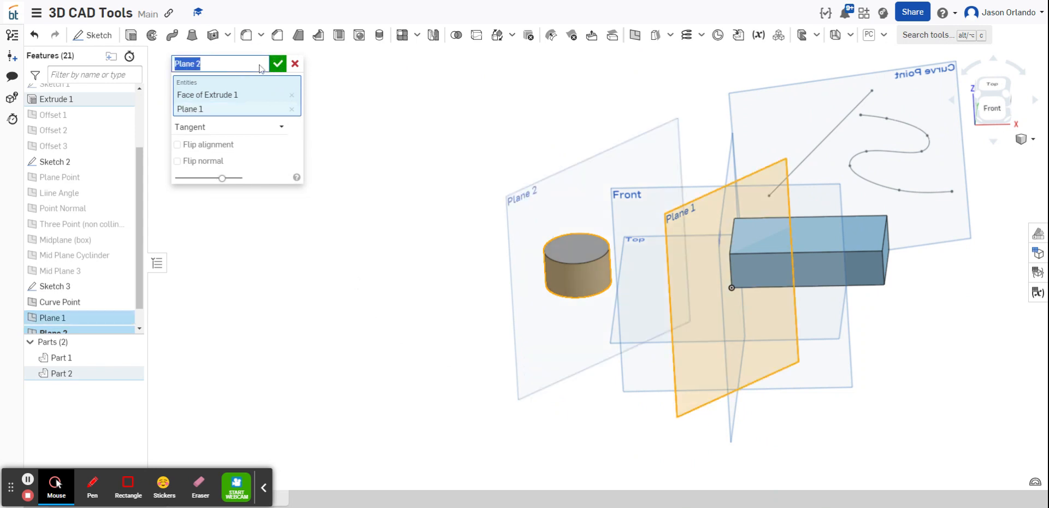
type("Tangent")
left_click(277, 63)
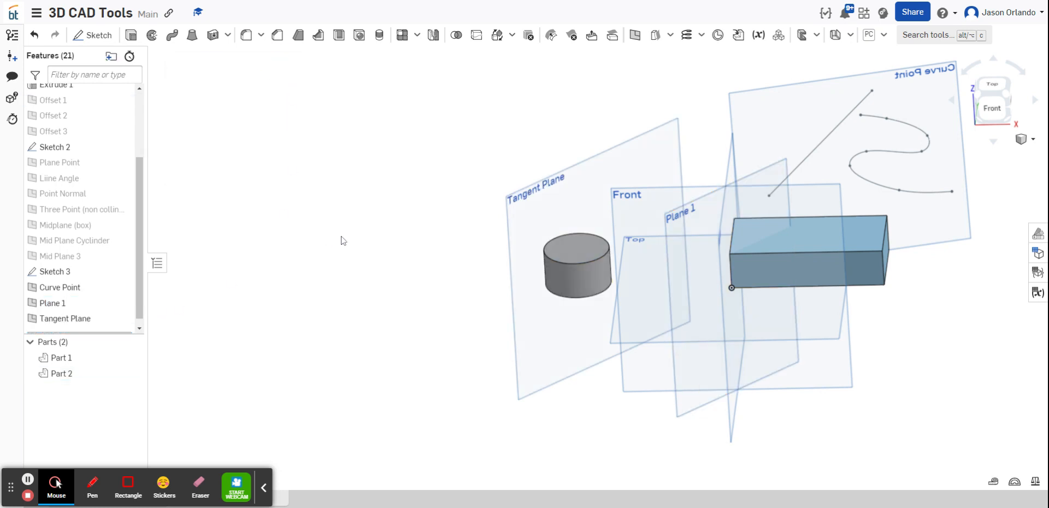
- Hide all planes, bring every plane back into view, and examine their arrangement around the box and cylinder
key("p")
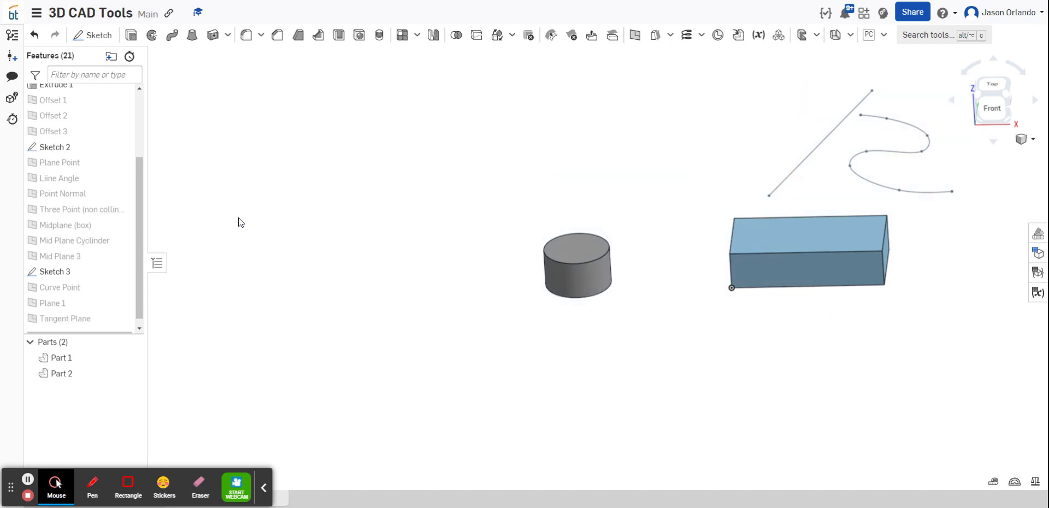
key("p")
scroll(522, 156, "down", 3)
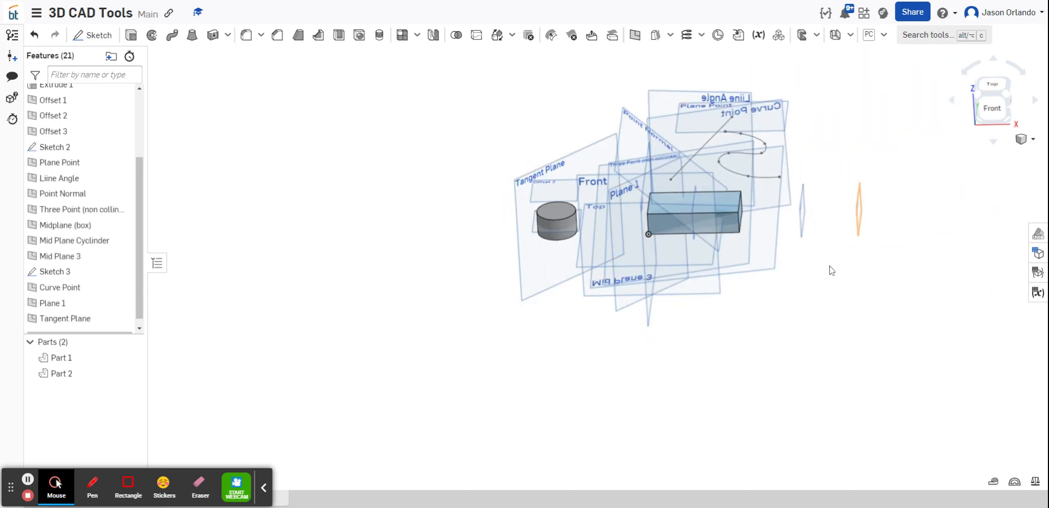
middle_click_drag(829, 266, 805, 271)
scroll(805, 271, "up", 4)
right_click_drag(805, 271, 836, 263)
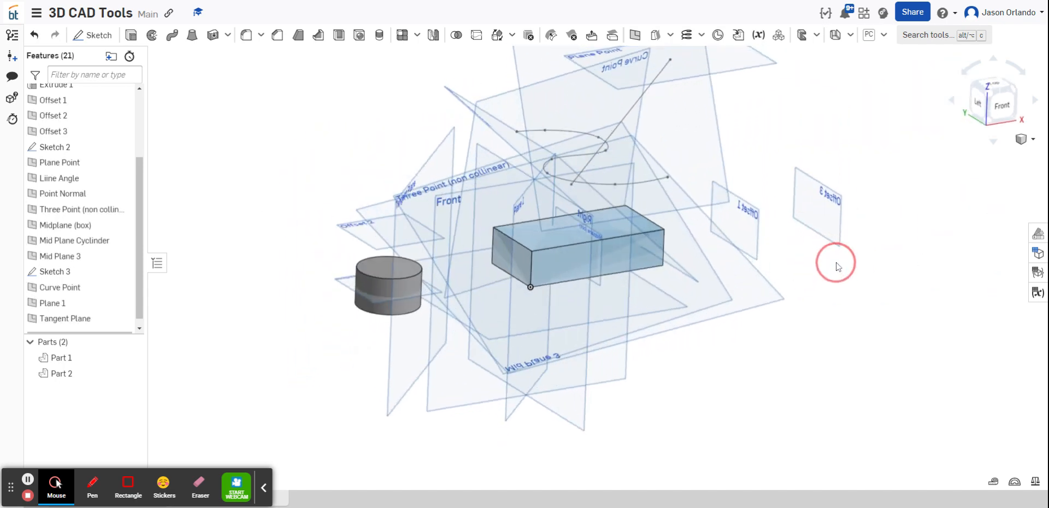
scroll(836, 265, "down", 3)
middle_click_drag(834, 269, 797, 285)
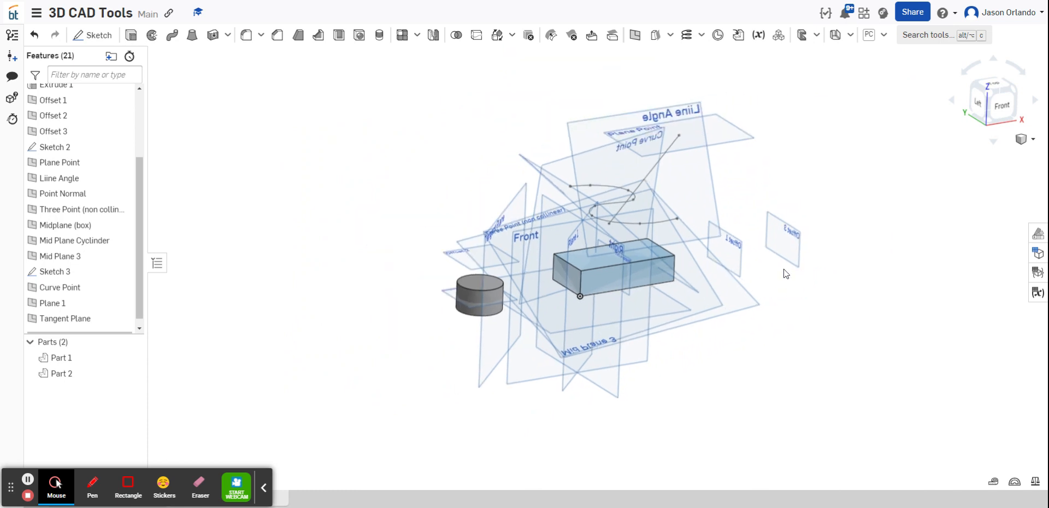
- Start another Plane feature in the Part Studio
left_click(635, 35)
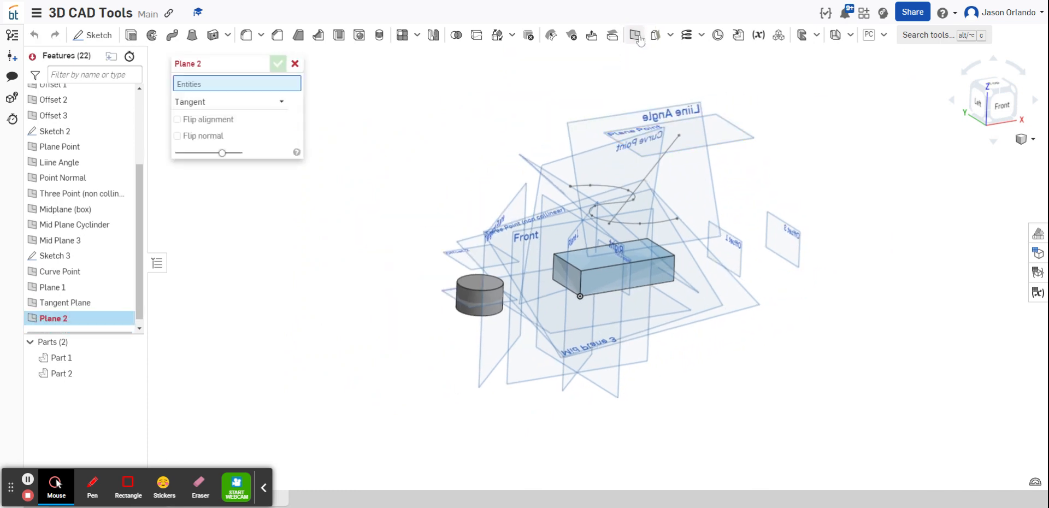